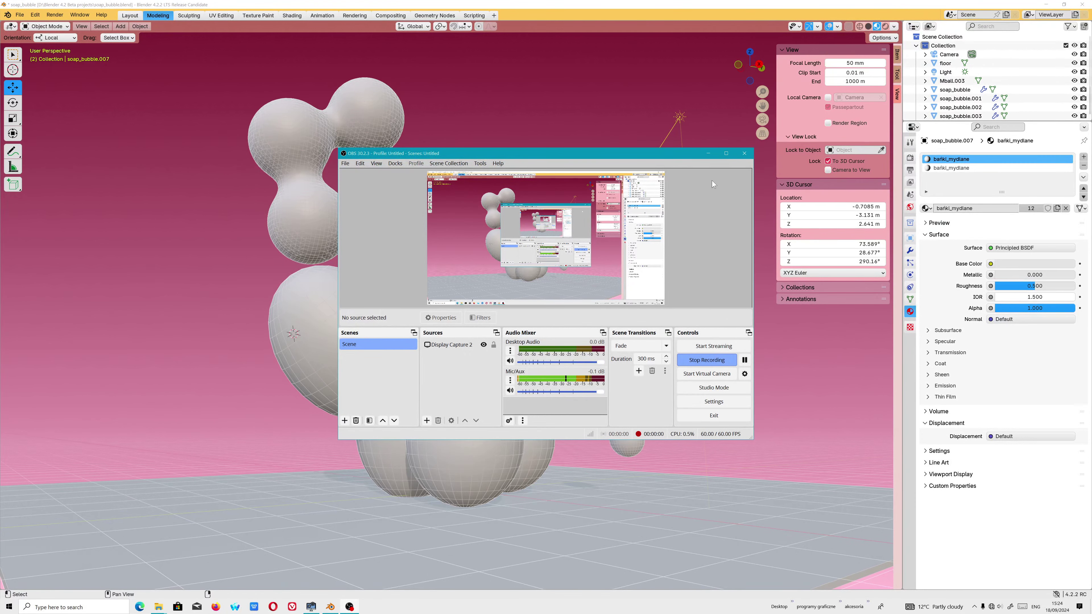
Check Blender's version and build details, then dismiss the splash screen.
click(708, 153)
click(8, 15)
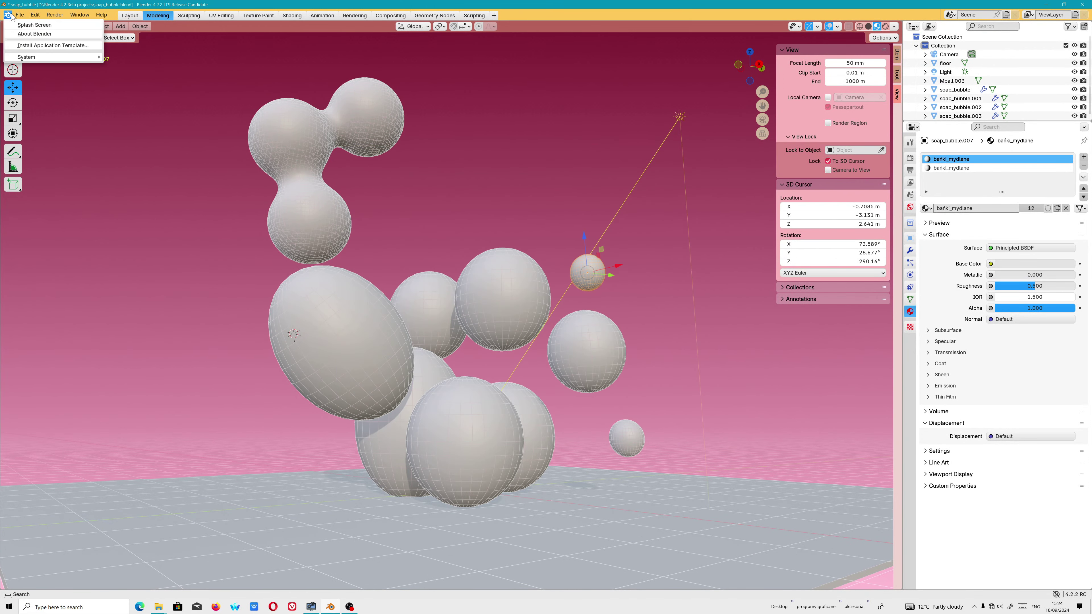
click(17, 35)
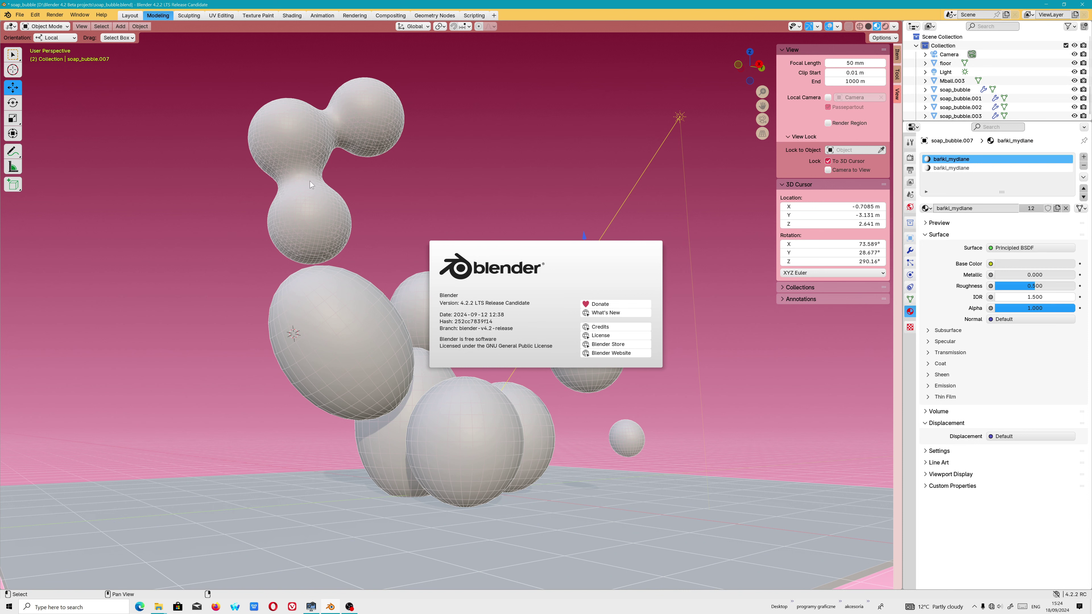
click(7, 14)
click(25, 22)
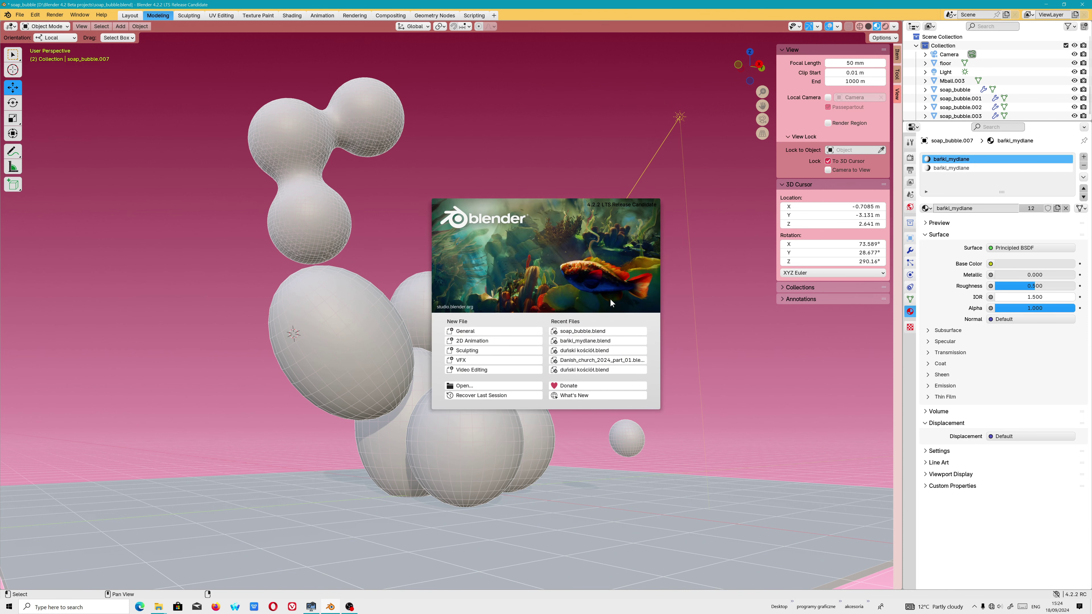
click(584, 273)
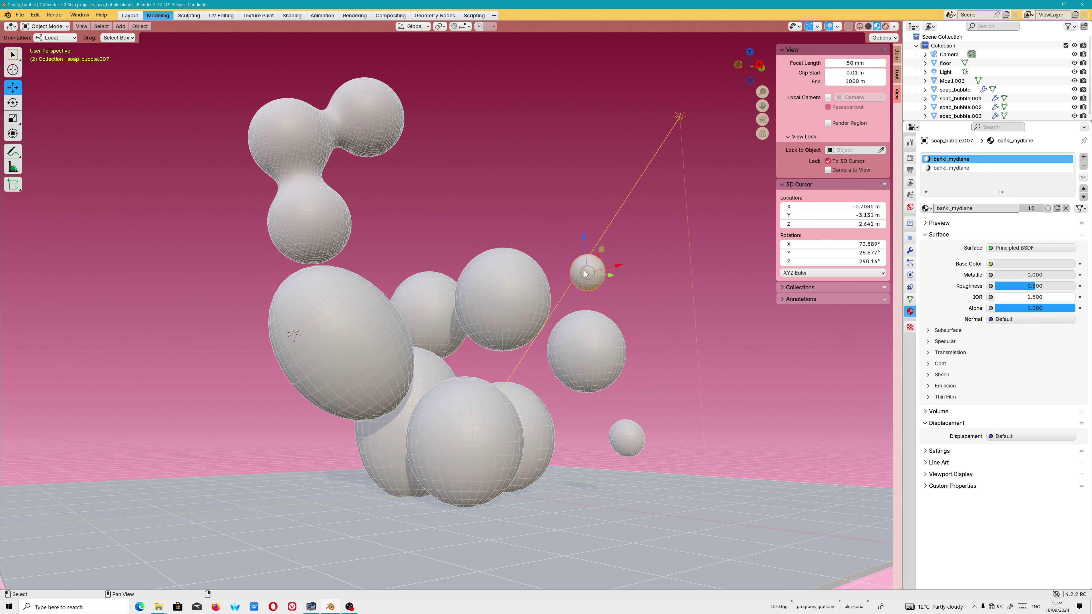
Open drive Aktówka 2022 (D:) sorted by date and enter Blender 4.2 Beta projects.
click(159, 607)
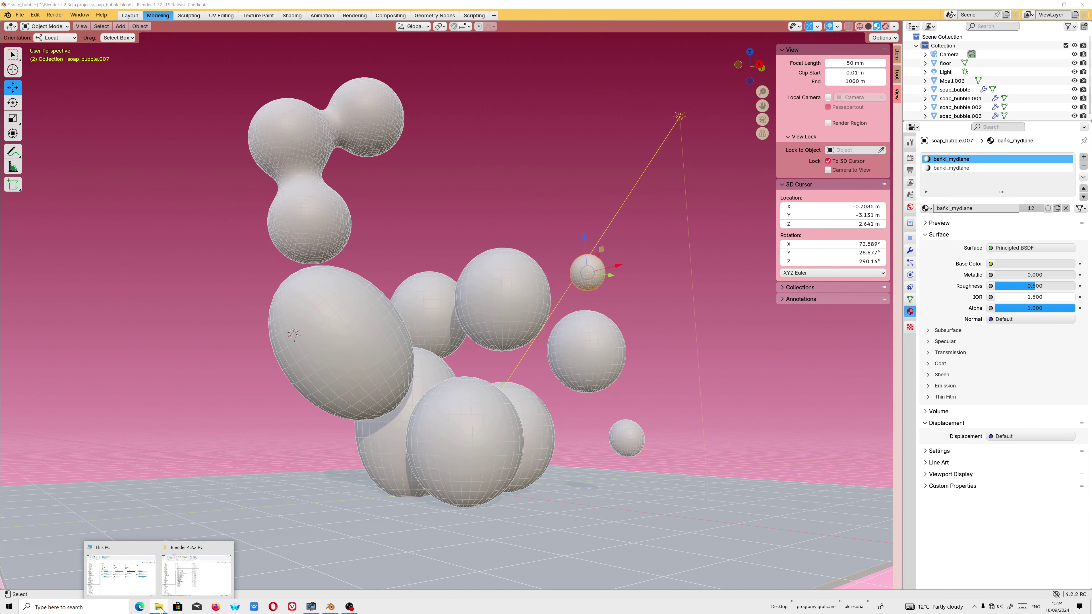
click(210, 577)
double_click(577, 335)
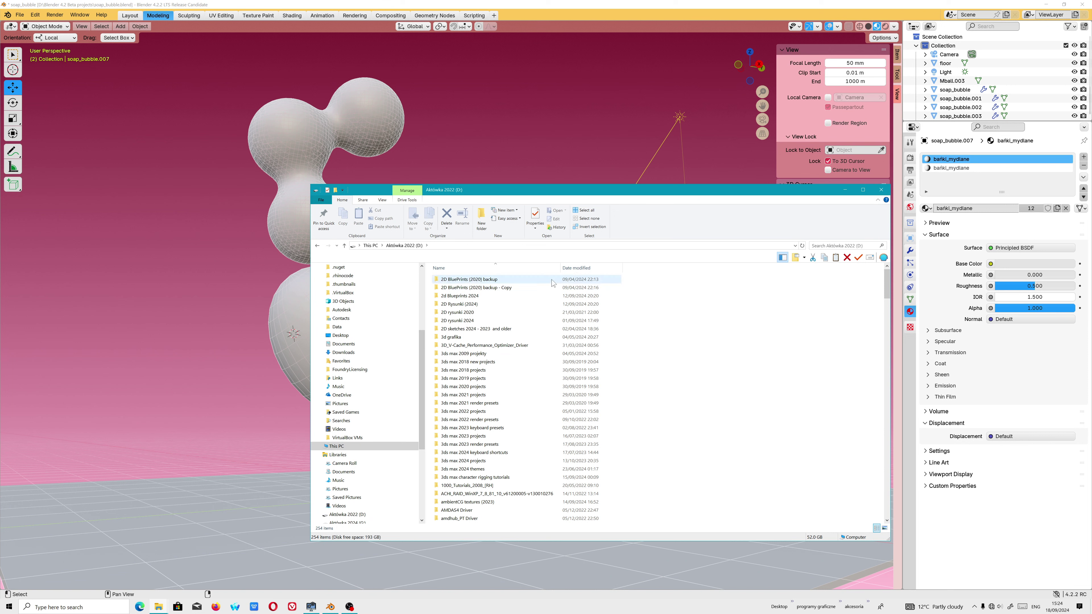
click(576, 267)
scroll(494, 387, down, 4)
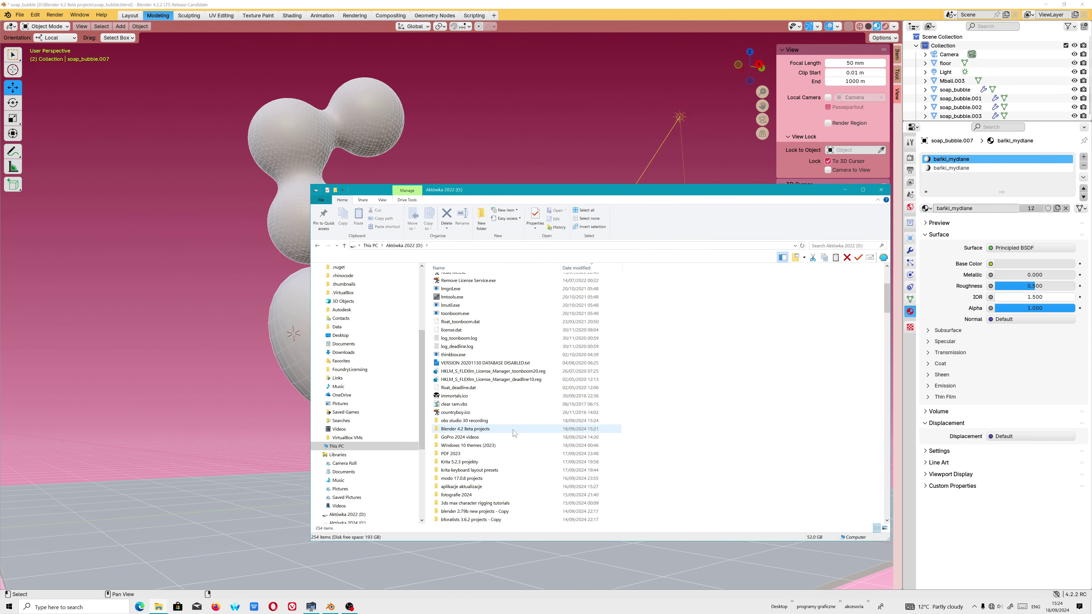
double_click(471, 430)
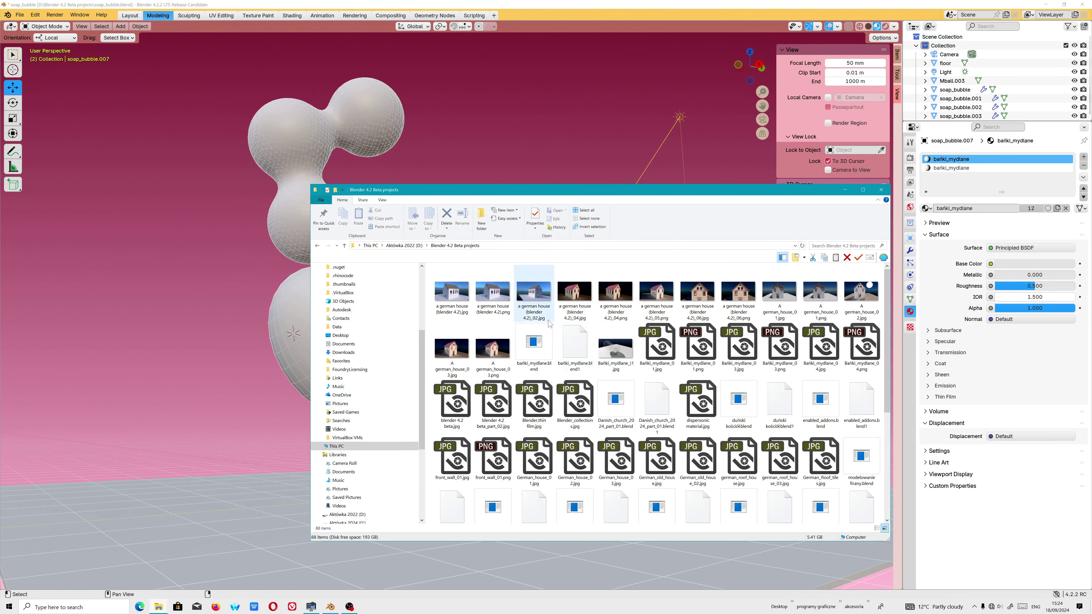
Sort the projects folder by date and view the Soap_bubbles_06.jpg render.
right_click(431, 321)
mouse_move(453, 342)
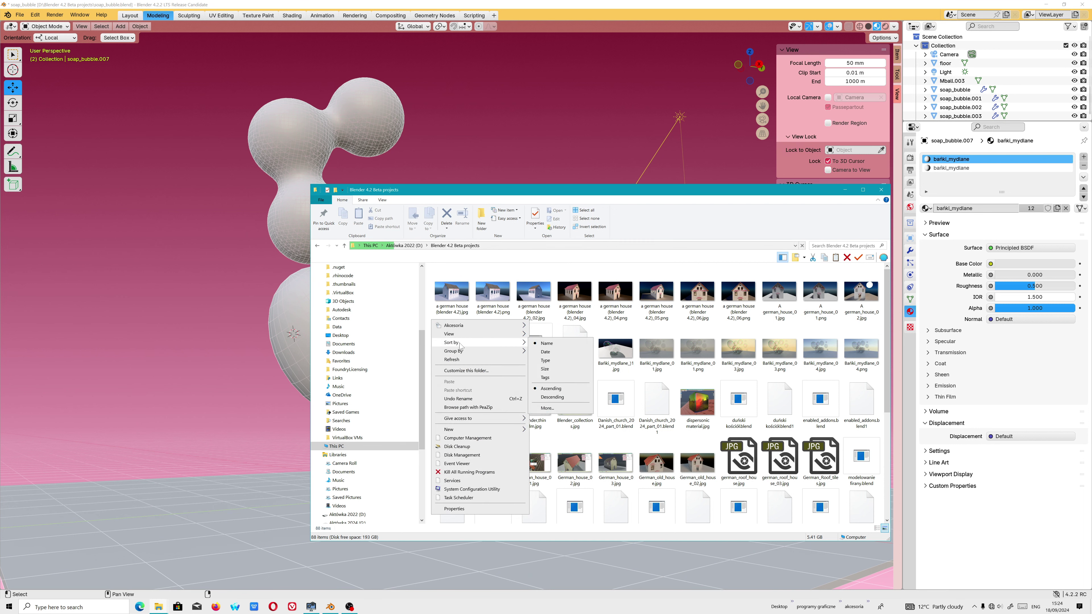
click(554, 354)
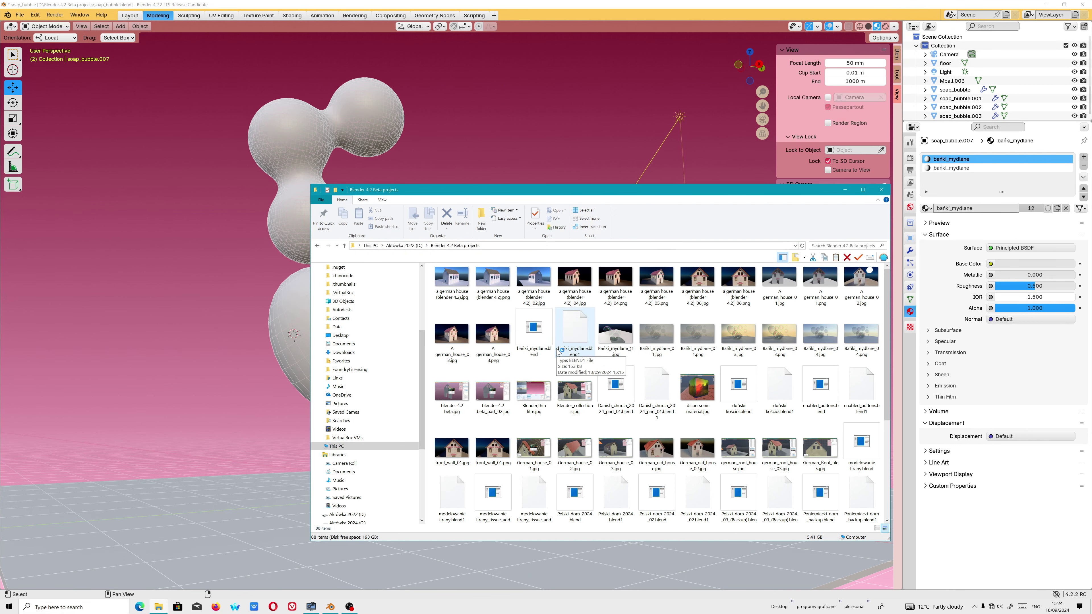
double_click(461, 295)
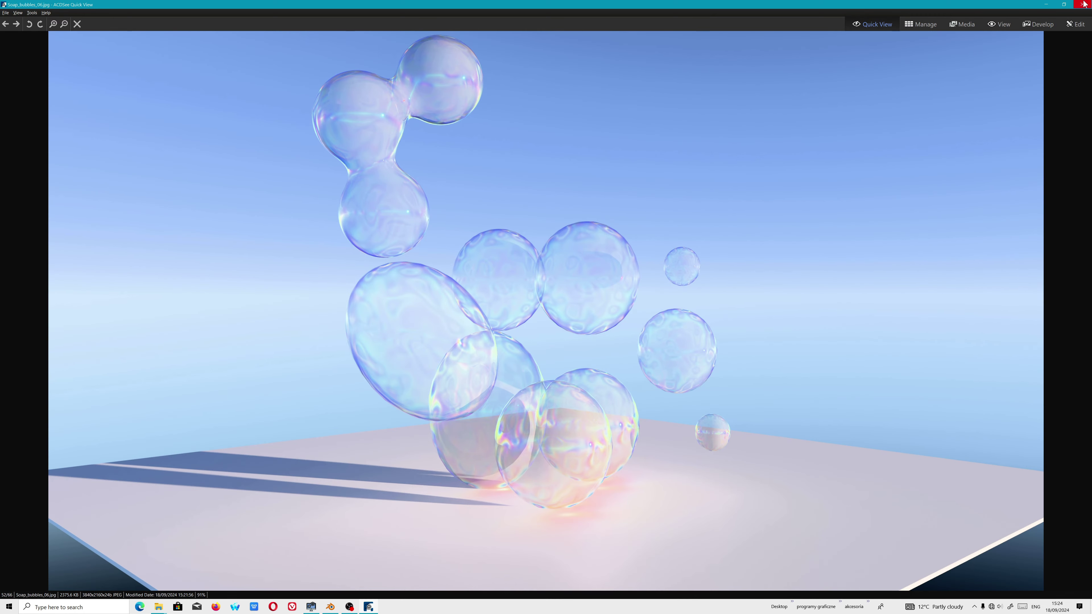
click(1082, 4)
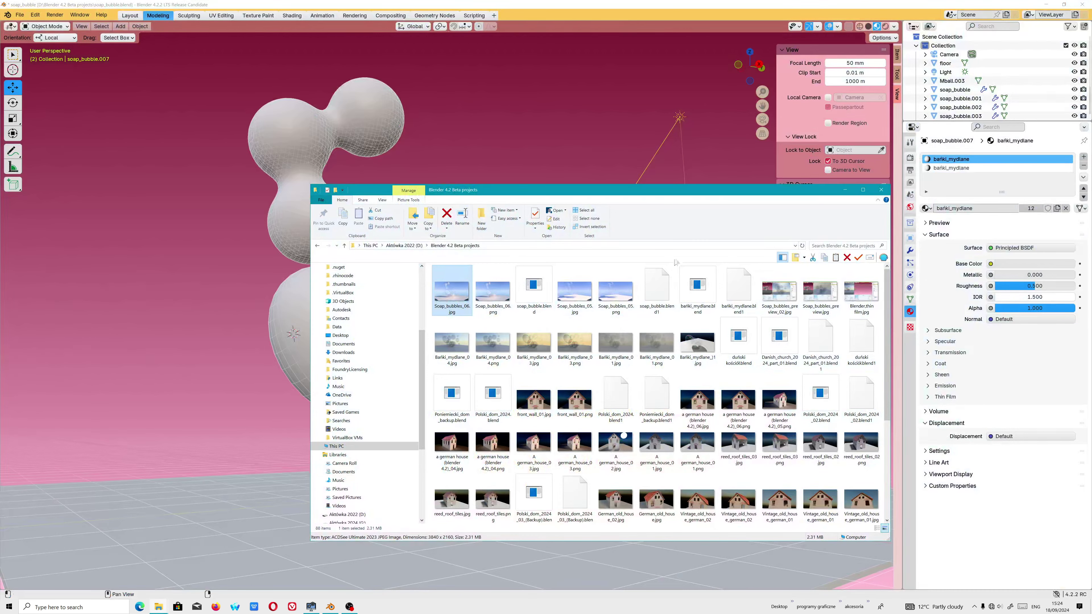
double_click(447, 290)
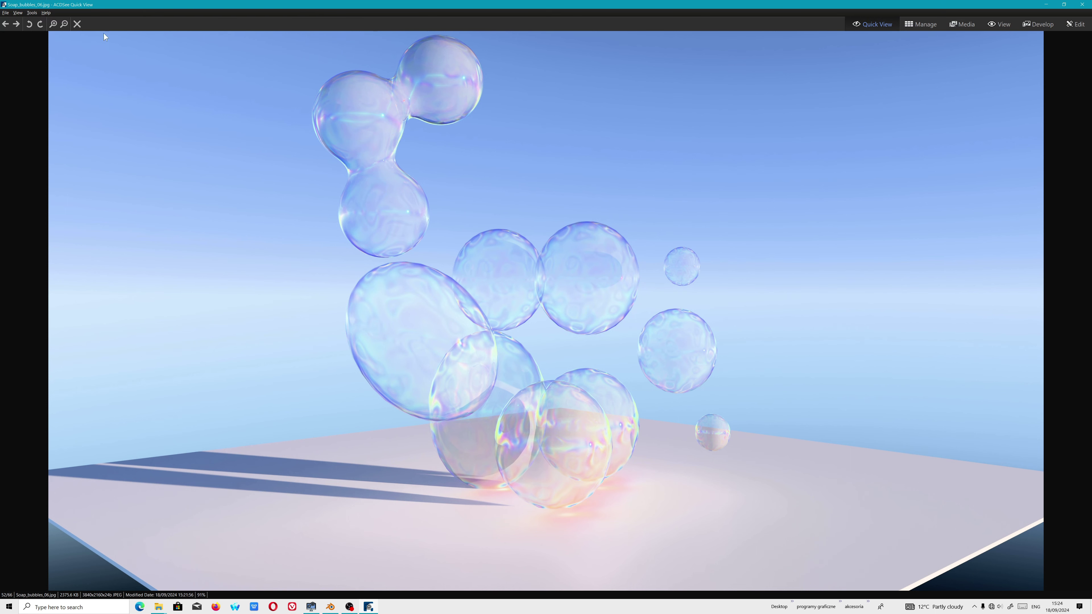
click(17, 28)
click(1082, 4)
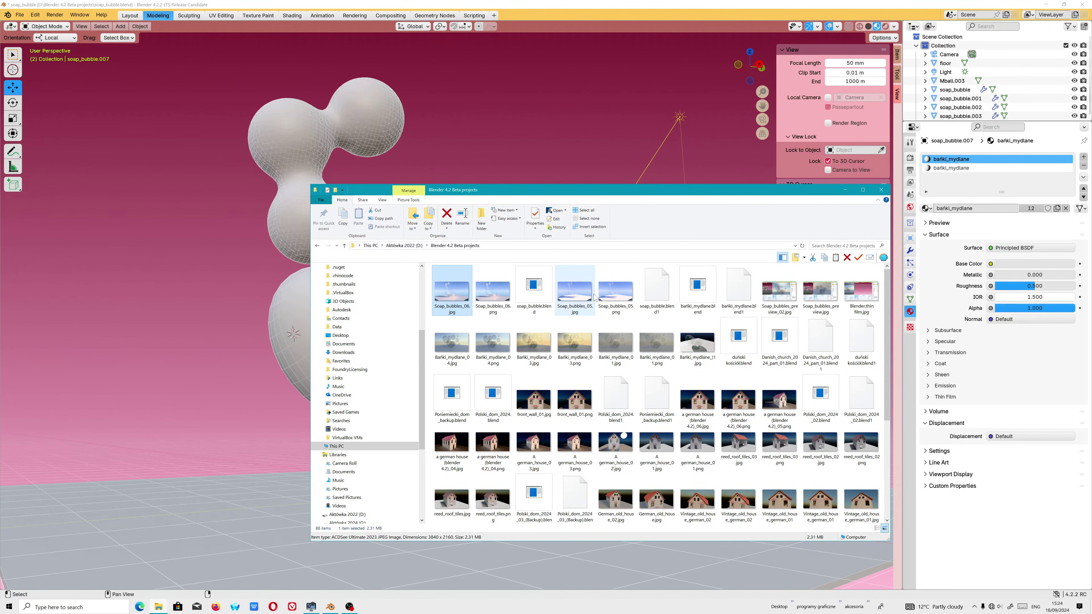
double_click(574, 344)
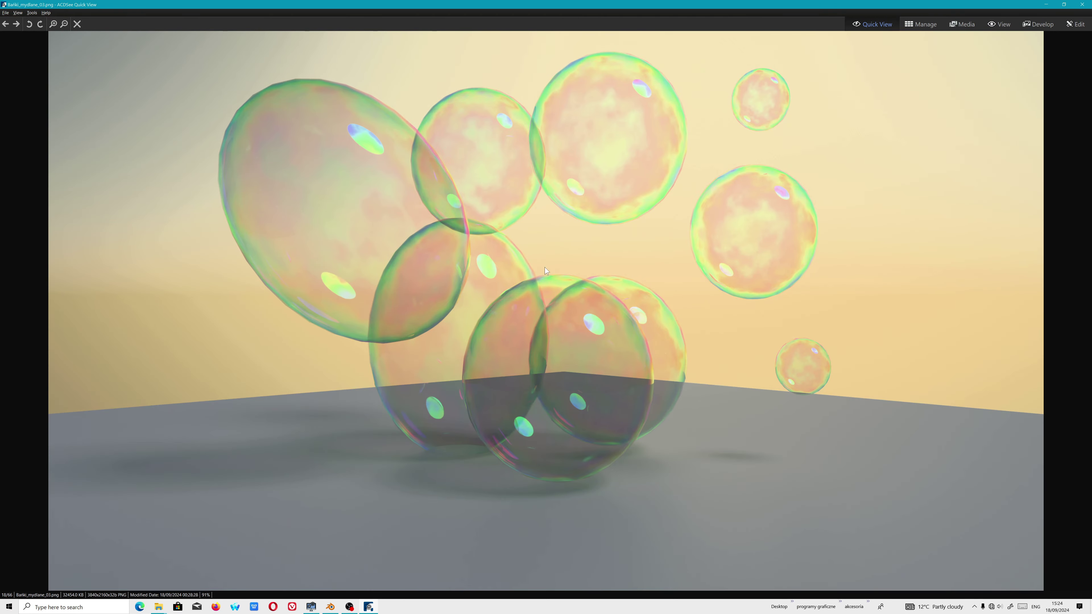
click(1081, 4)
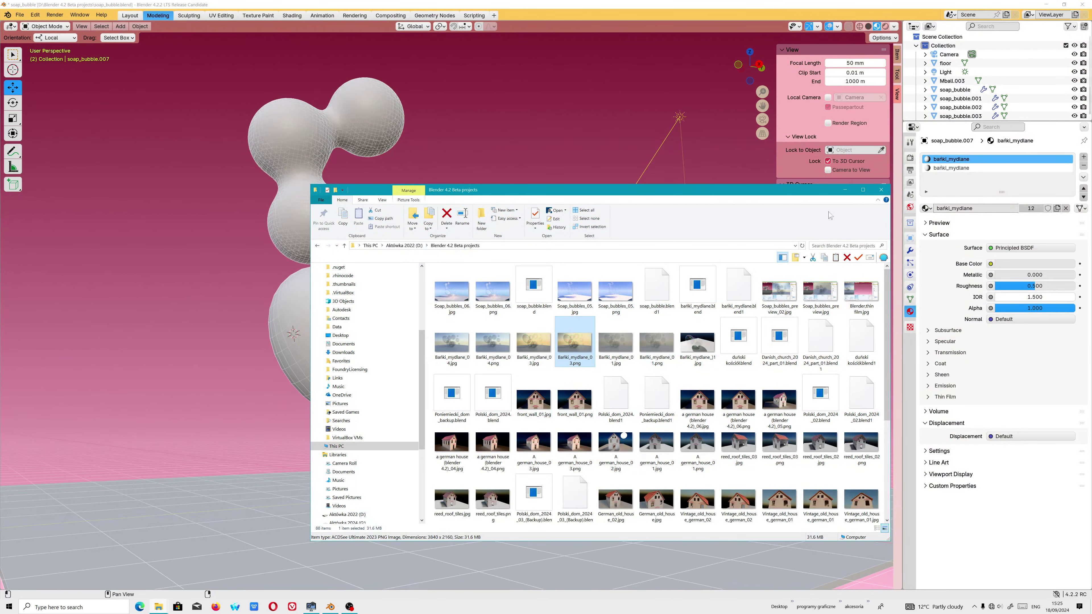
click(845, 192)
Select the Mball.003 bubbles, expand Transmission and switch to Rendered shading.
click(327, 201)
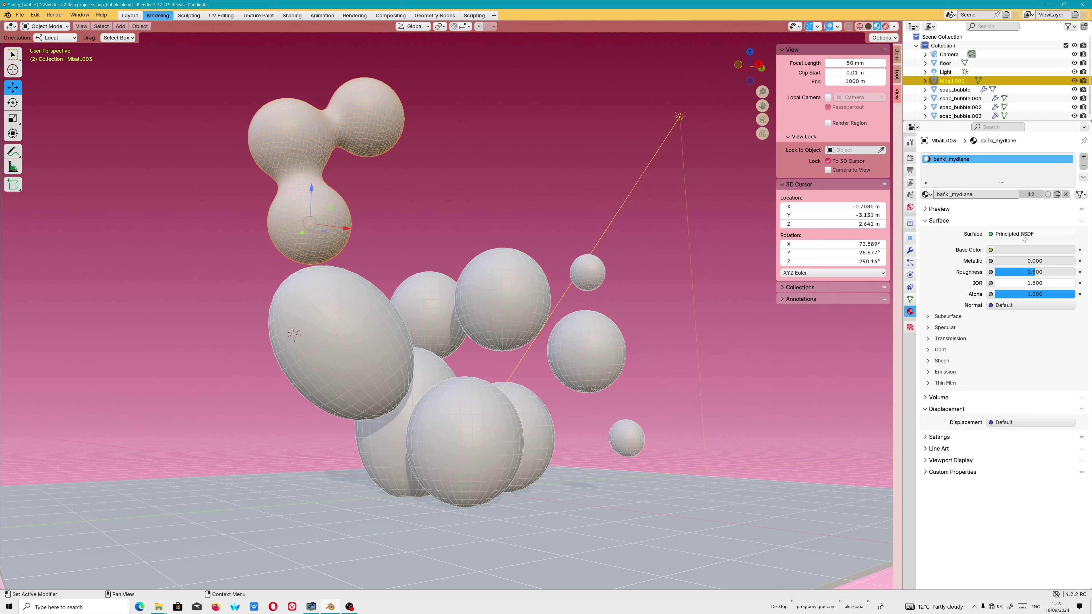
click(948, 340)
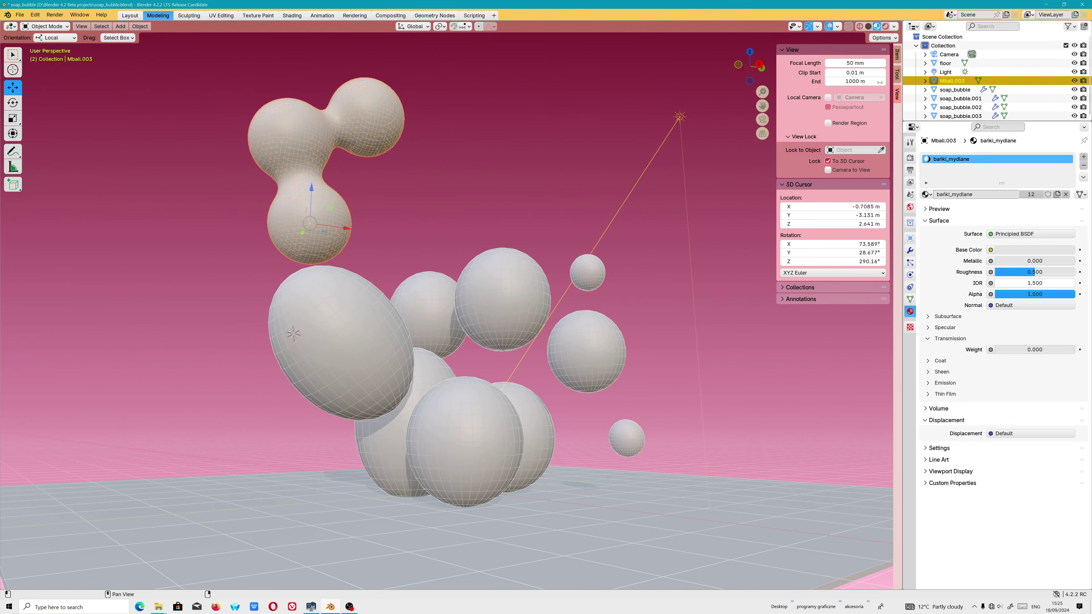
click(886, 27)
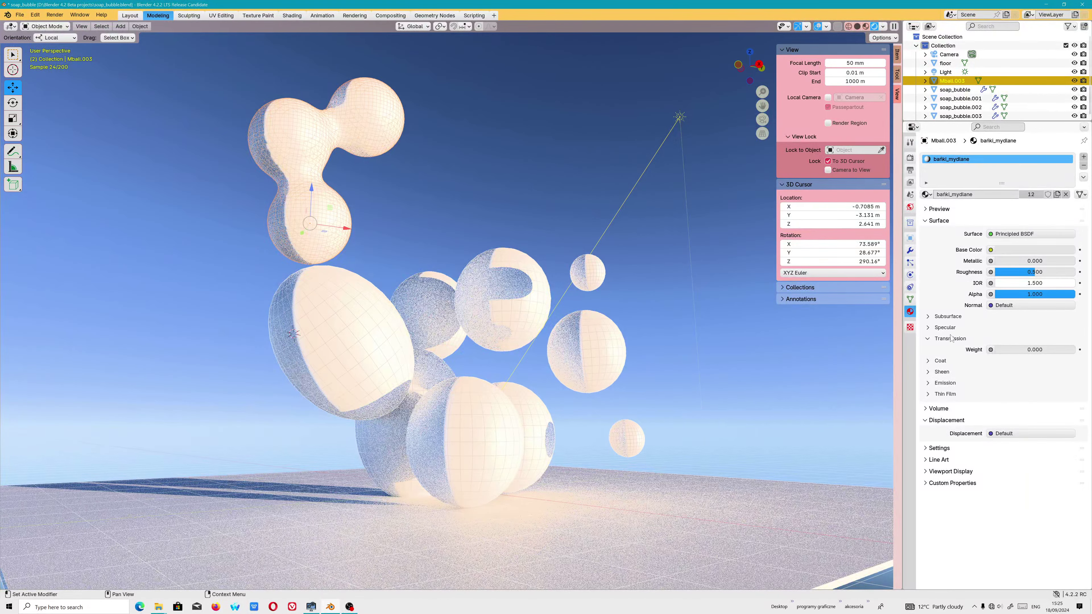
Raise Transmission Weight to 1.0 and lower Roughness to 0.041.
drag(1002, 349, 1059, 349)
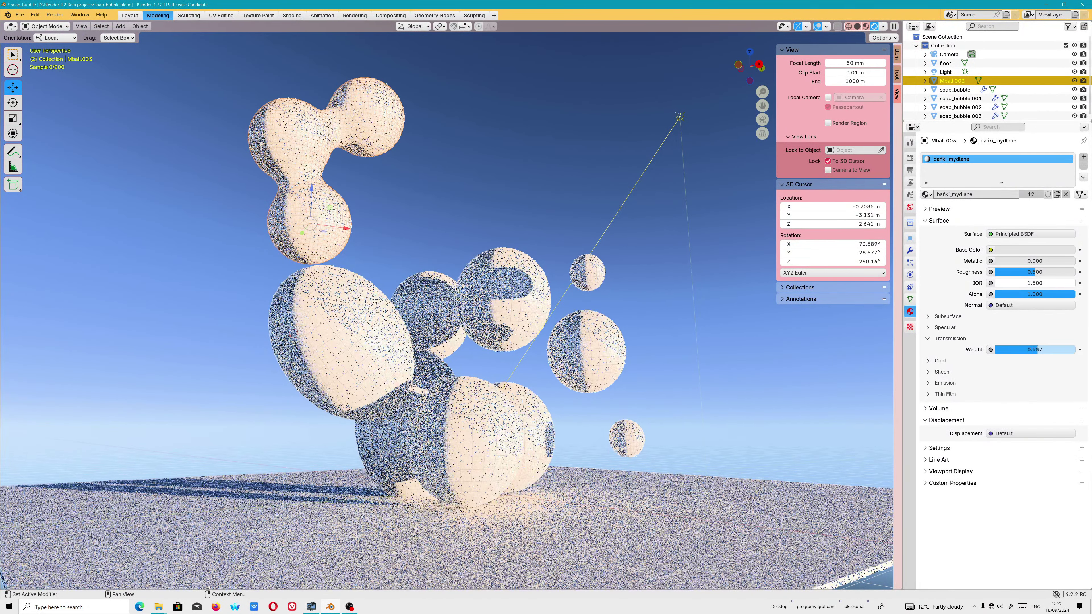
drag(1059, 349, 1075, 349)
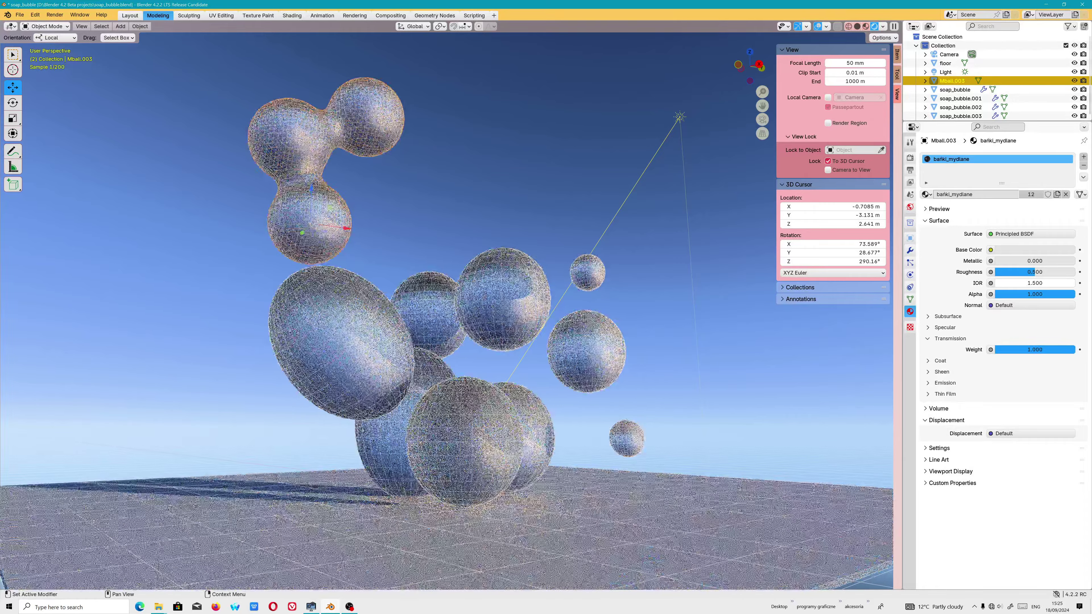
drag(1035, 272, 1020, 272)
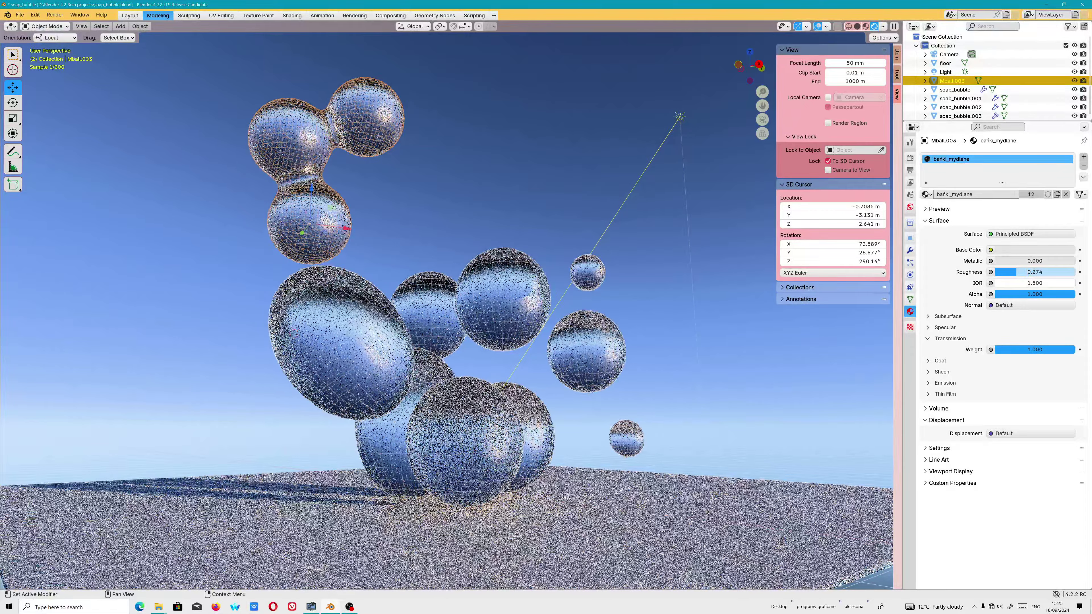
drag(1020, 272, 998, 272)
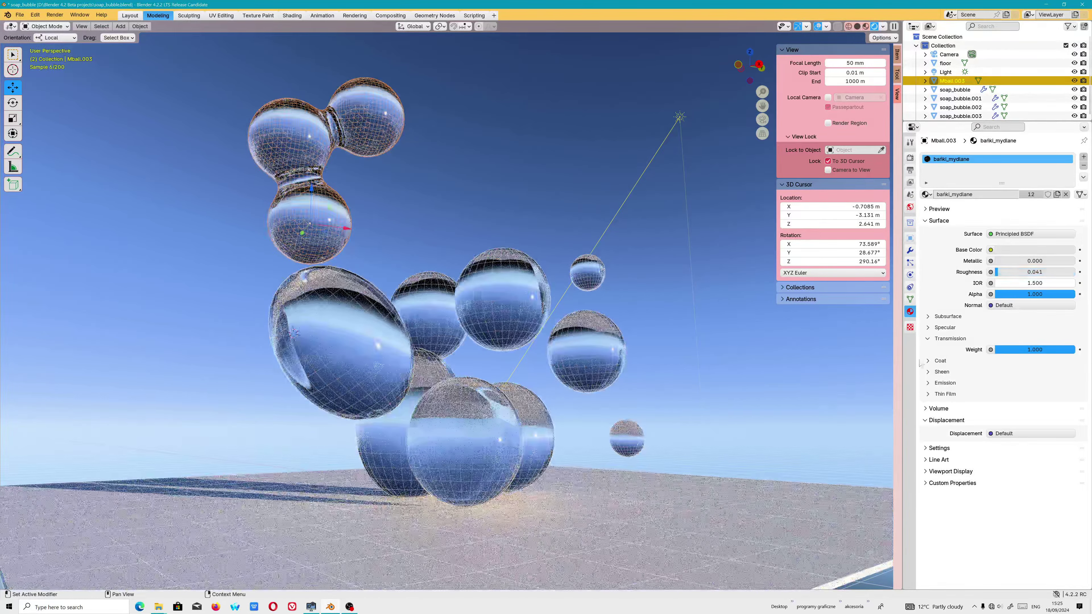
Set the Thin Film Thickness to 500 nm and lower the film IOR to 1.230.
click(942, 396)
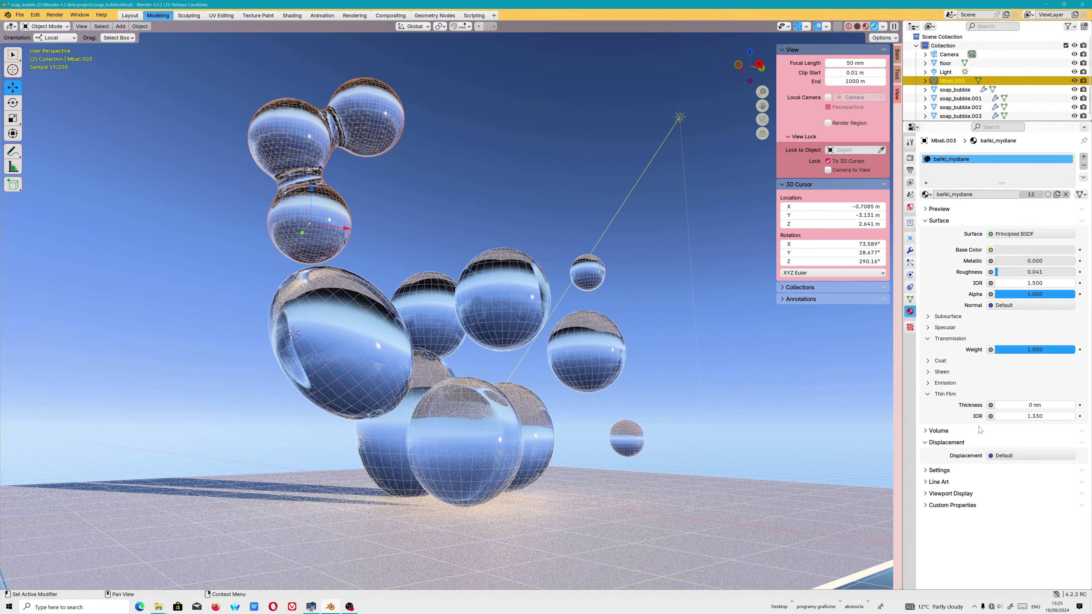
click(1028, 405)
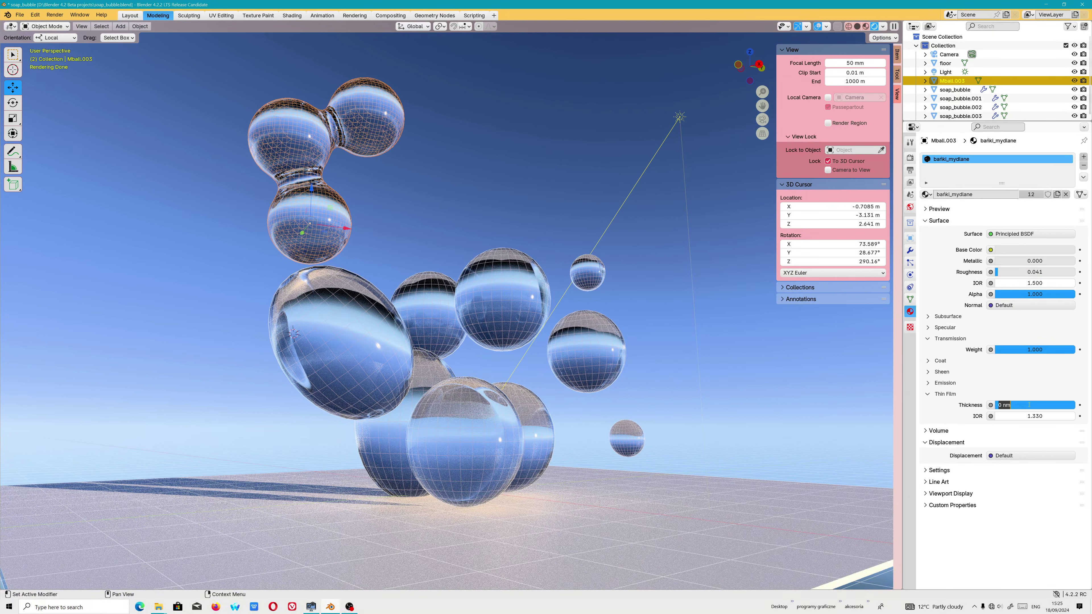
double_click(999, 405)
text(00)
key(Return)
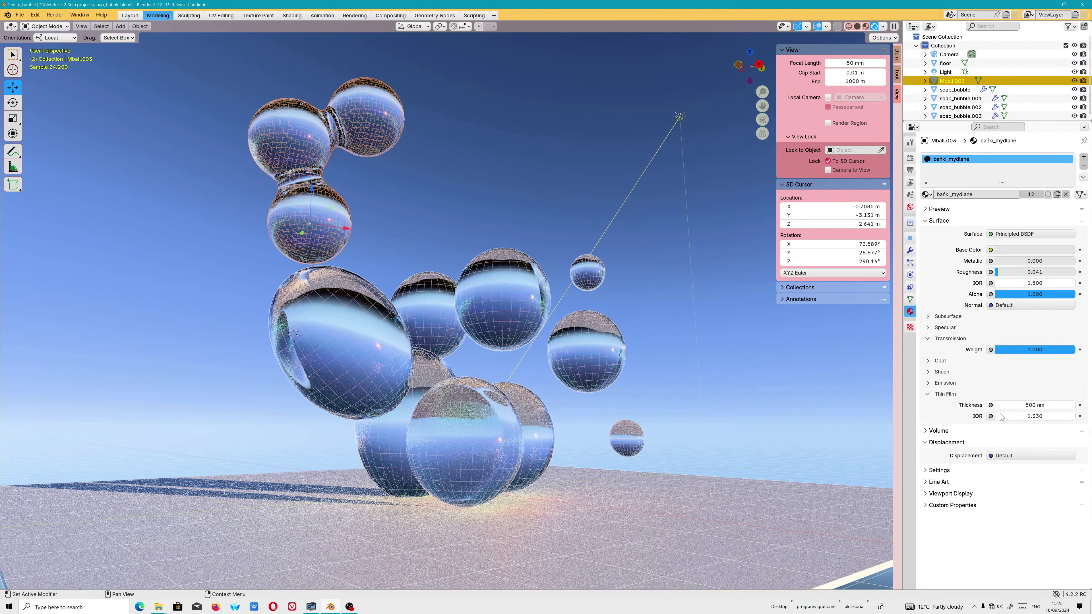
drag(1031, 416, 1025, 416)
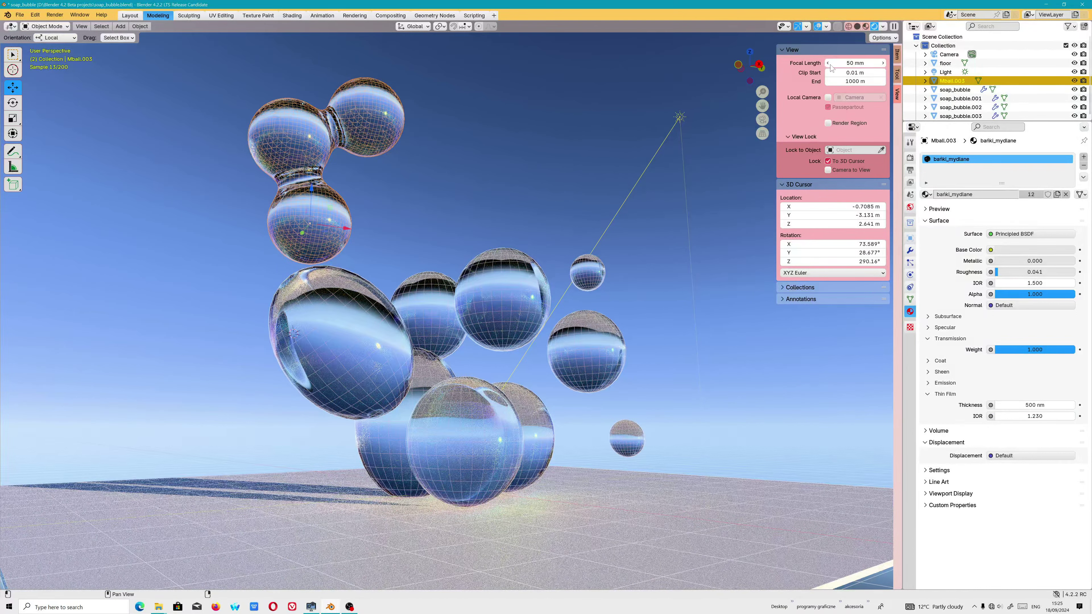
Compare Material Preview and Rendered shading while orbiting around the bubbles.
click(865, 27)
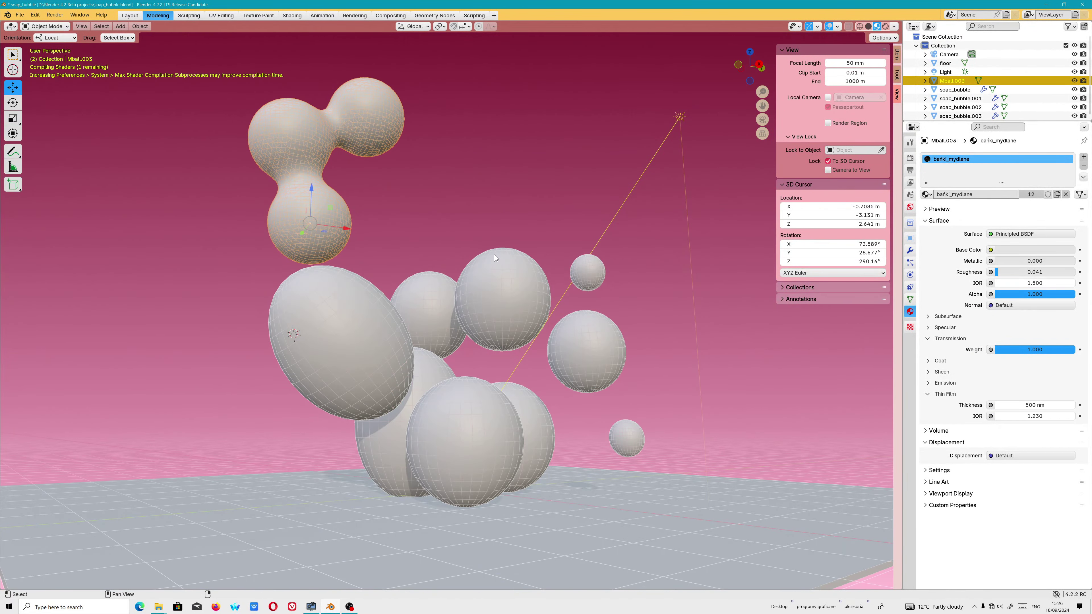
middle_drag(546, 304, 580, 310)
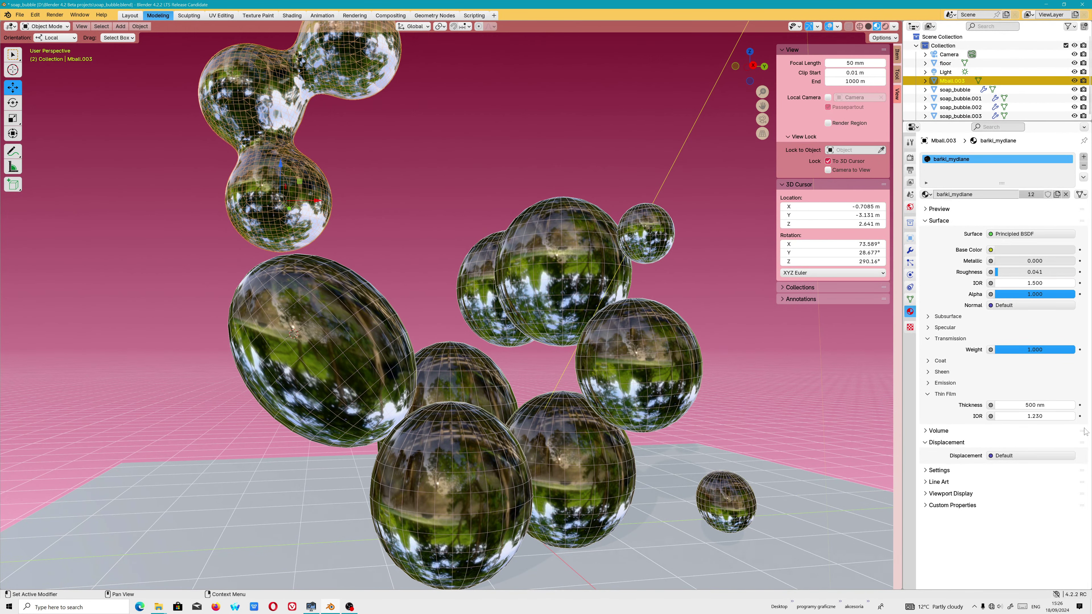
click(885, 26)
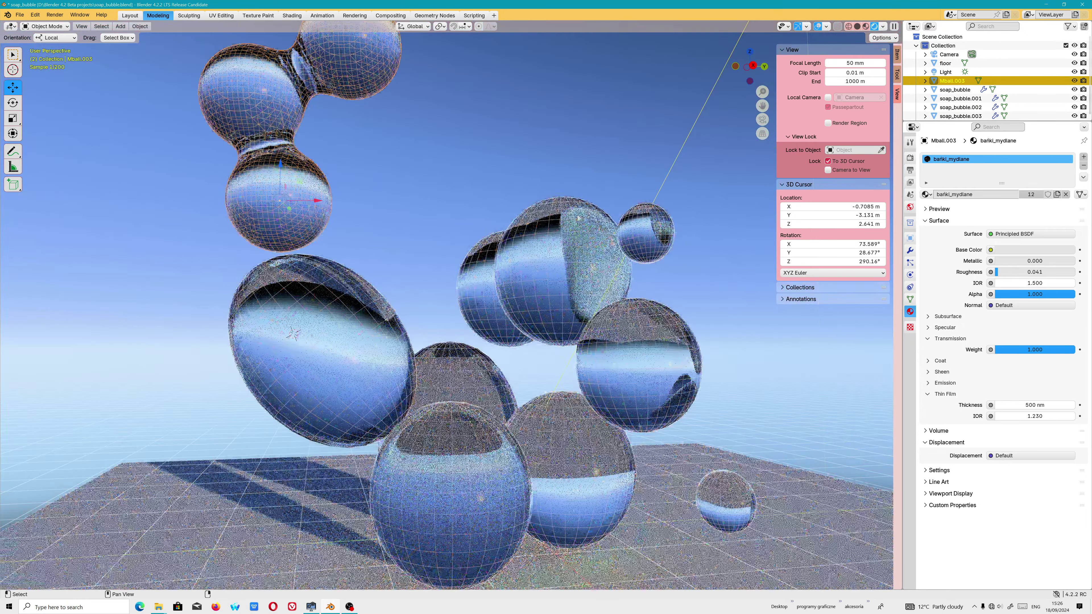
middle_drag(623, 275, 659, 295)
Try thin-film IOR values up to 8.5, settle on 1.500, and lower Alpha to 0.445.
drag(1031, 416, 1062, 416)
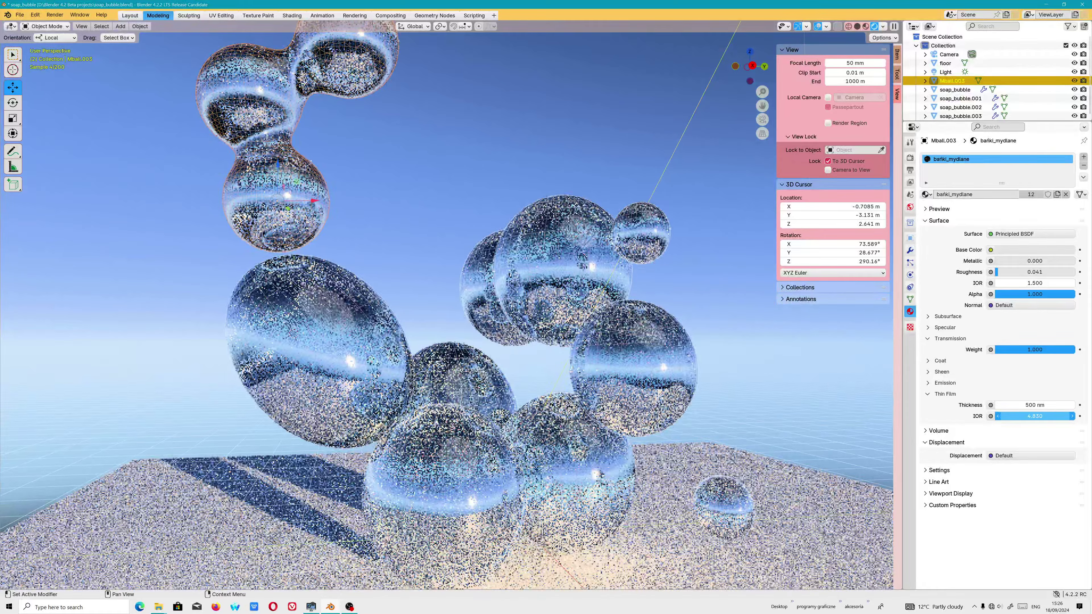
drag(1061, 416, 1045, 416)
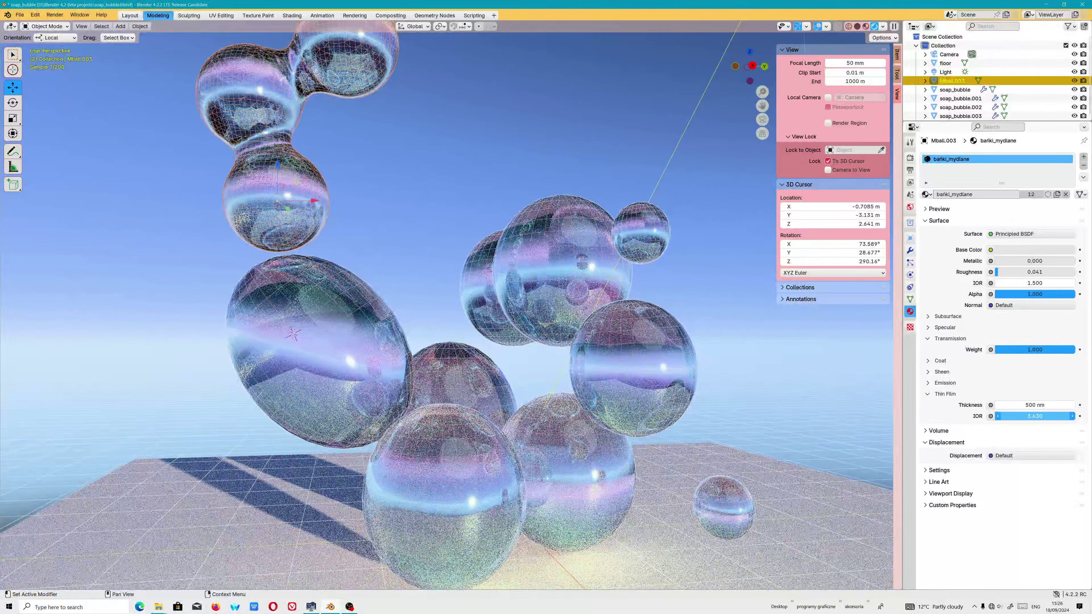
click(1026, 416)
text(8.5)
key(Return)
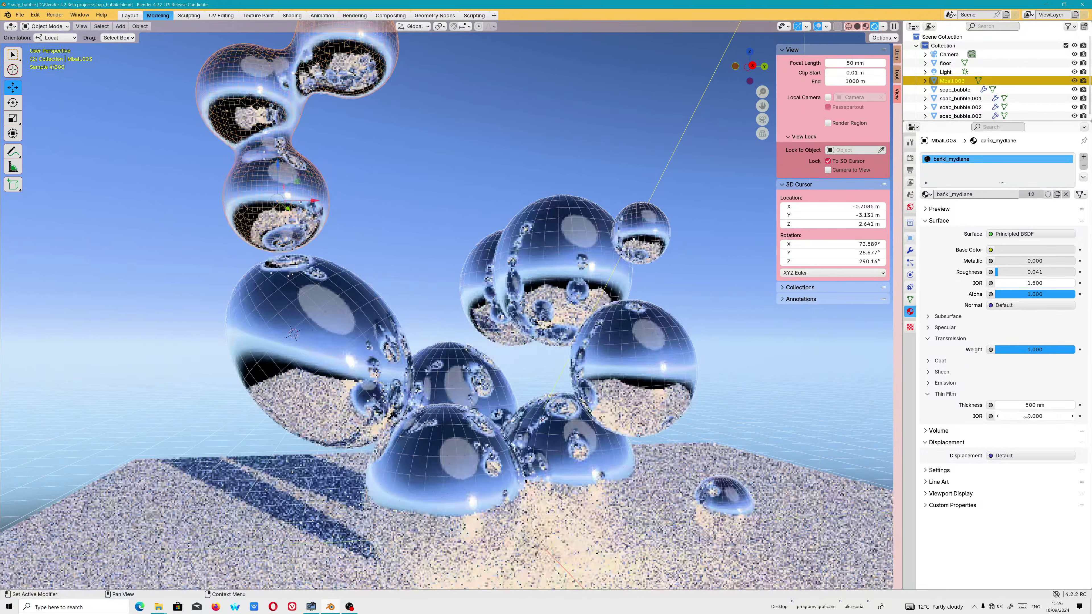
drag(1035, 416, 1001, 416)
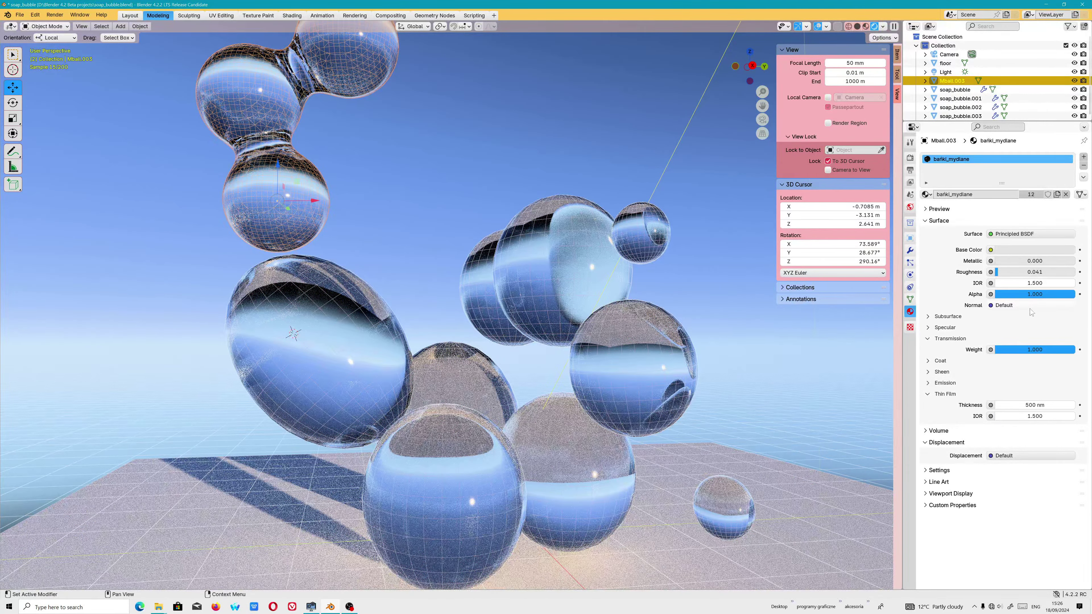
mouse_move(1039, 297)
mouse_down()
mouse_move(987, 296)
mouse_move(1031, 295)
mouse_up()
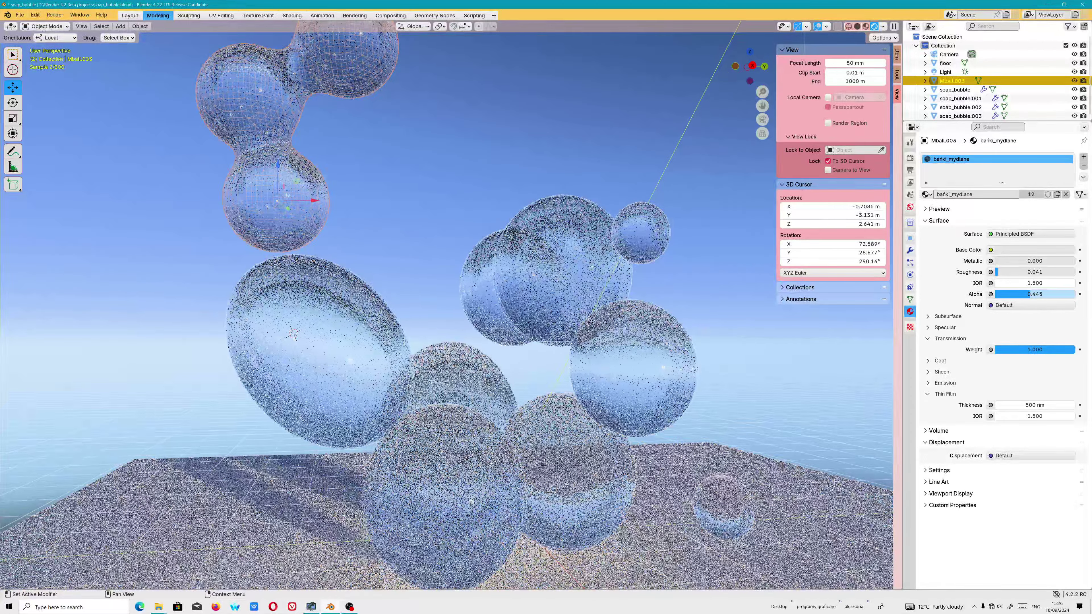
Switch to Material Preview, select soap_bubble.003 and restore the material Alpha to 1.000.
click(1031, 295)
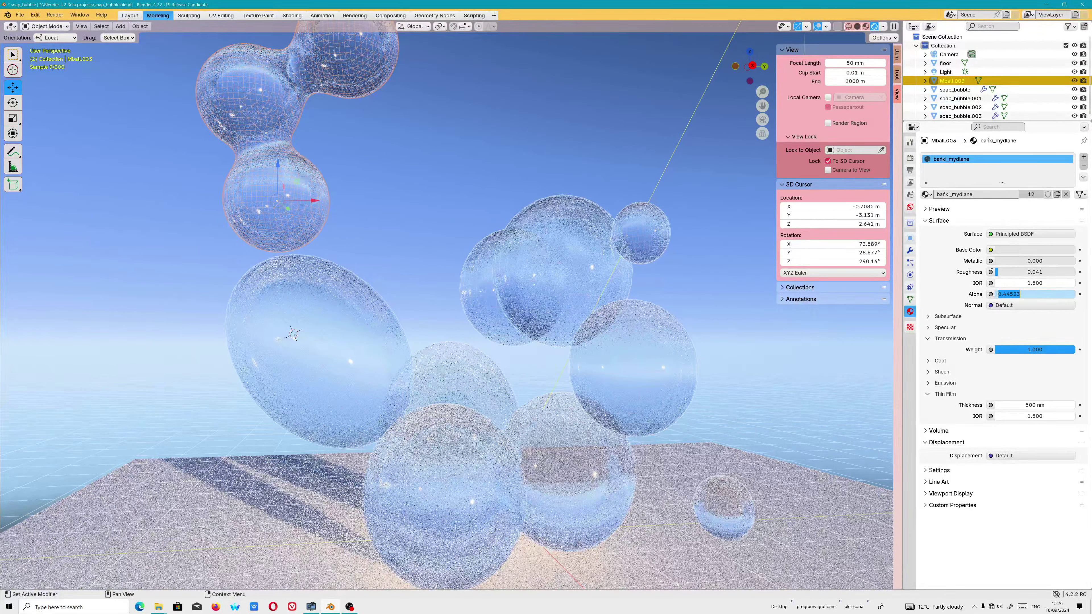
key(Return)
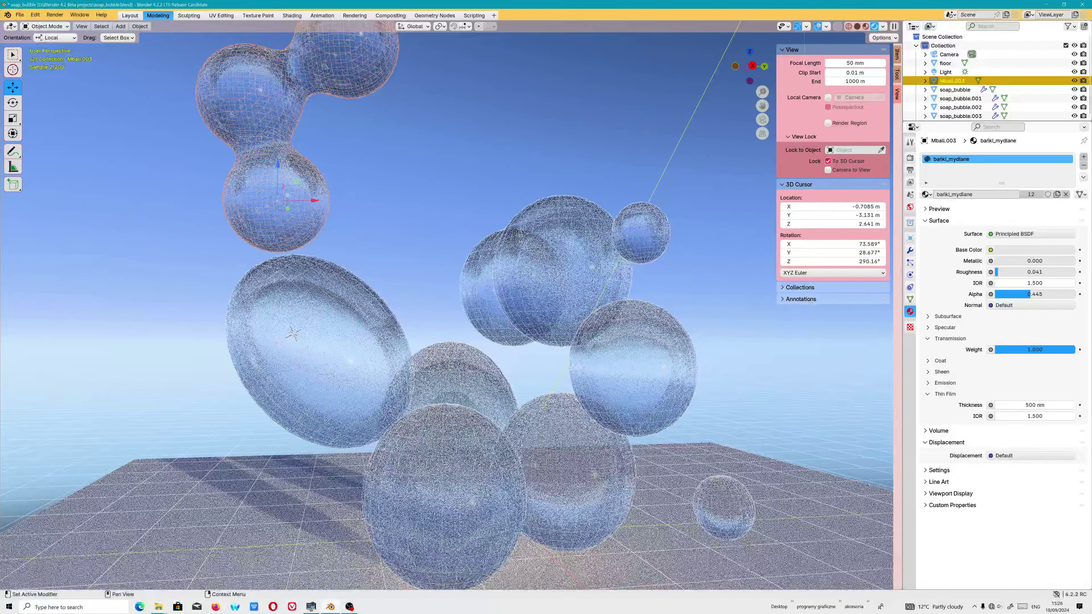
mouse_move(1029, 295)
mouse_down()
mouse_move(1040, 294)
mouse_move(1019, 294)
mouse_up()
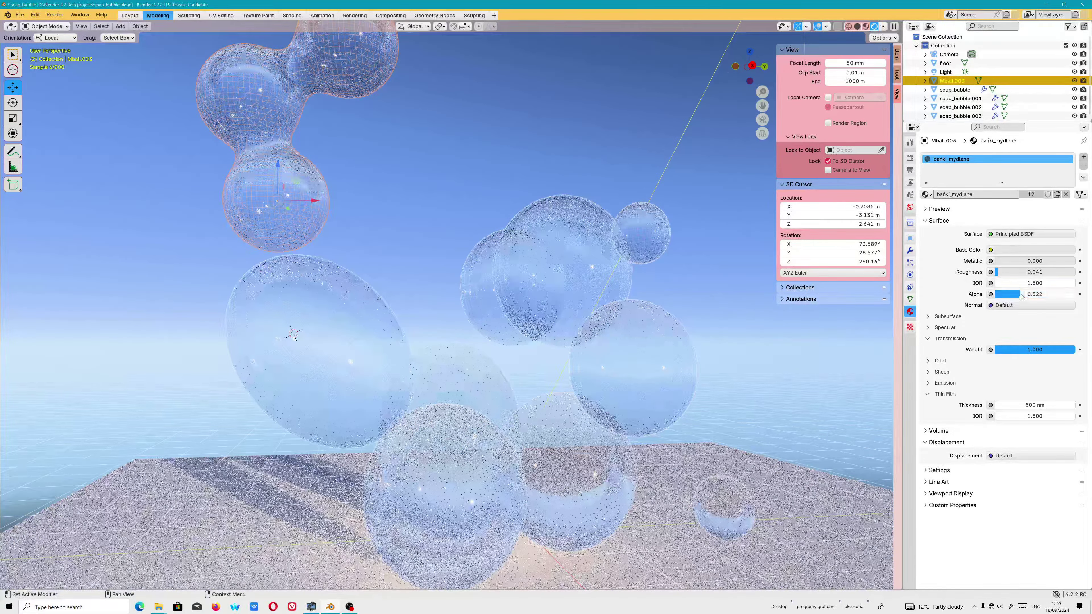
click(865, 26)
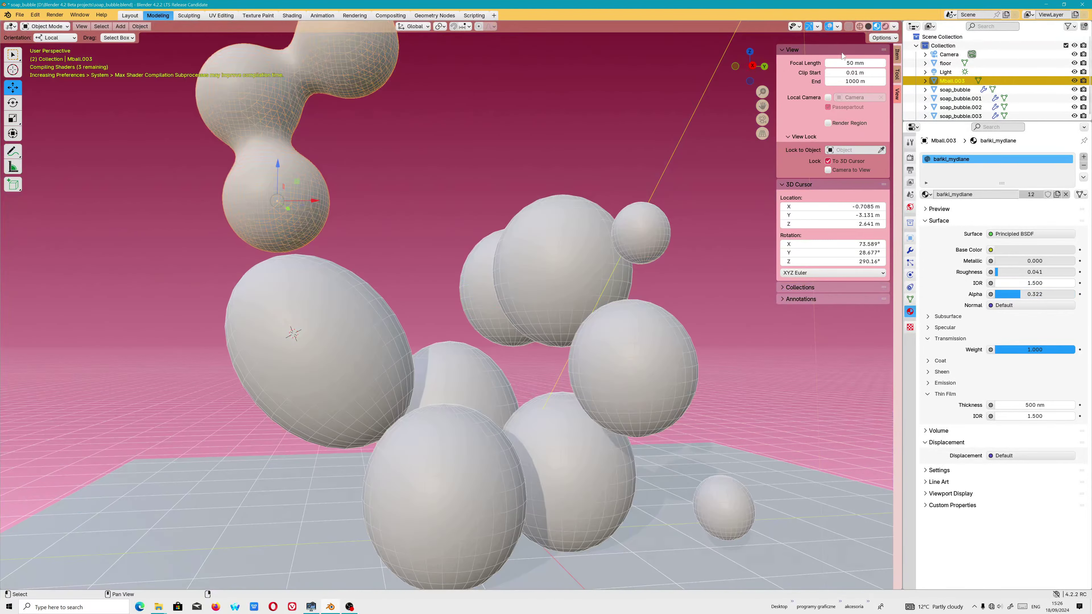
click(395, 273)
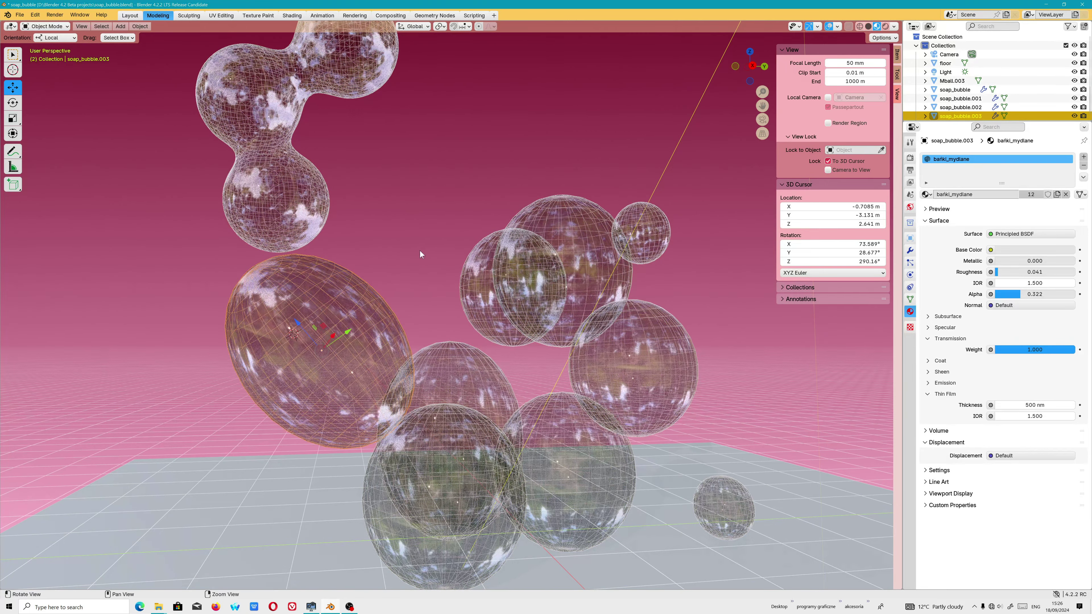
middle_drag(419, 253, 433, 253)
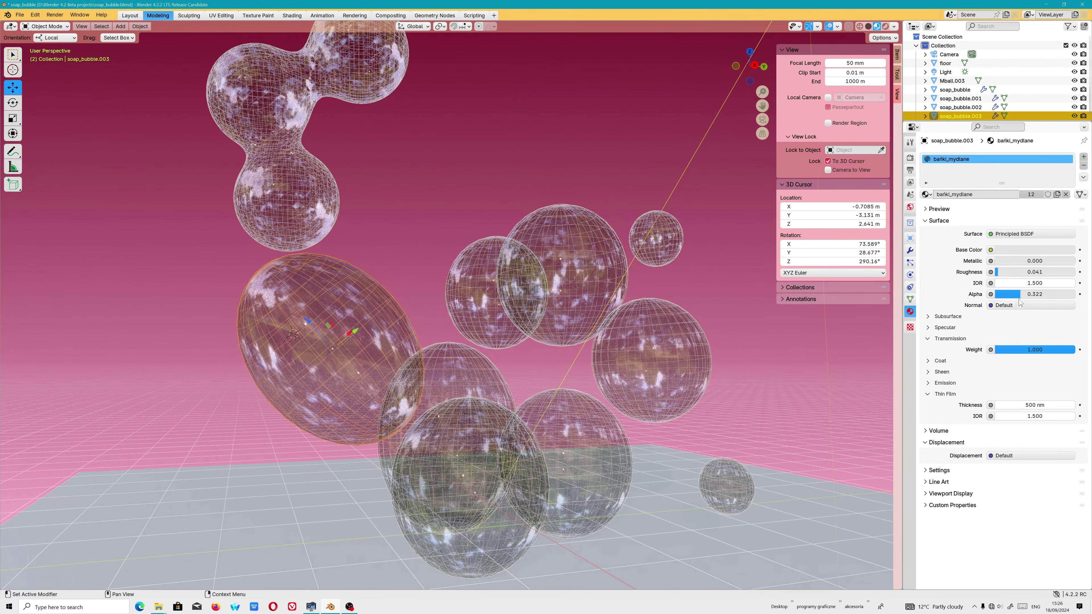
drag(1019, 297, 1074, 297)
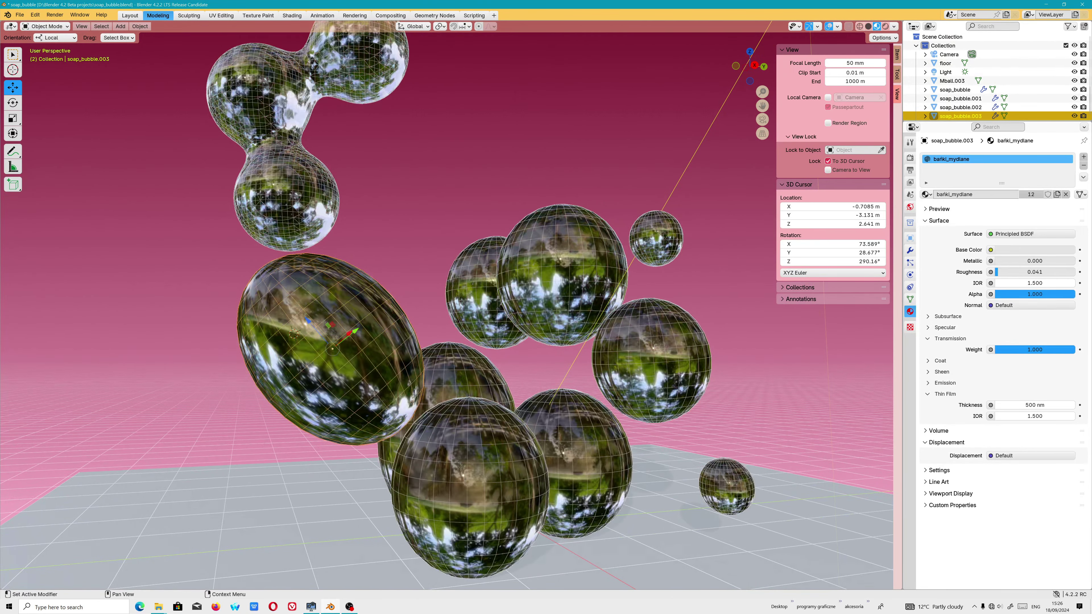
Switch to the Shading workspace, select soap_bubble.004 and show its Object properties.
click(292, 16)
middle_drag(490, 413, 408, 451)
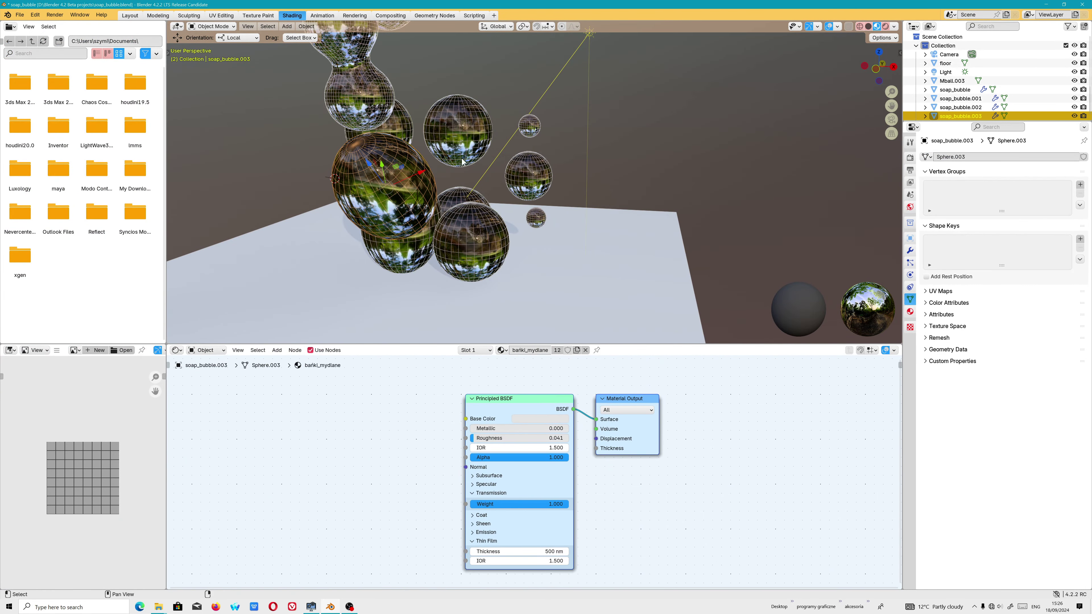
mouse_move(464, 162)
middle_down()
mouse_move(576, 246)
mouse_move(512, 249)
mouse_move(540, 235)
middle_up()
scroll(541, 236, up, 1)
click(529, 164)
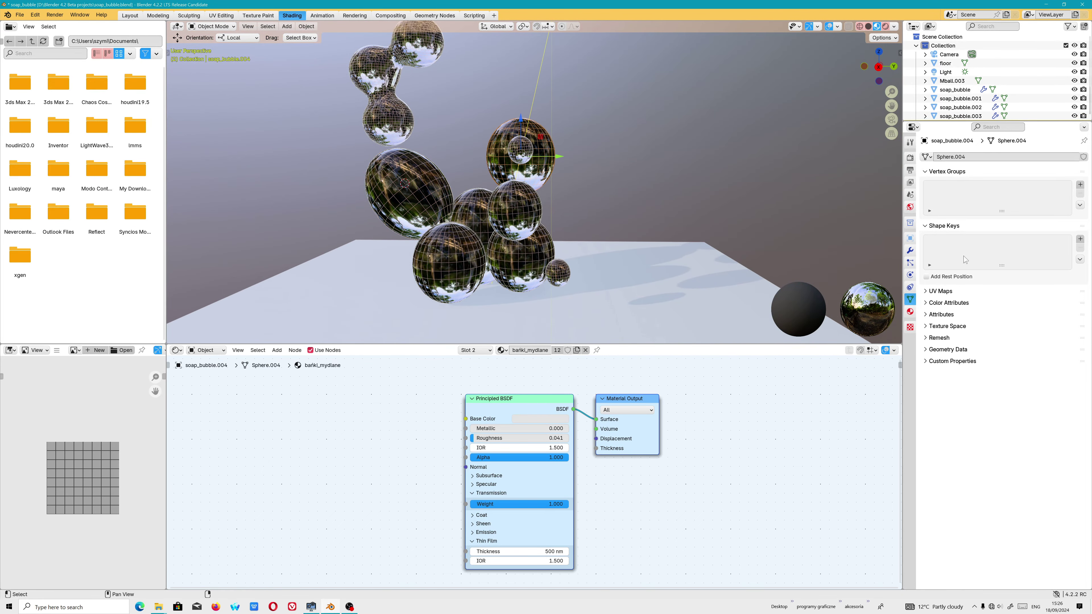
click(910, 239)
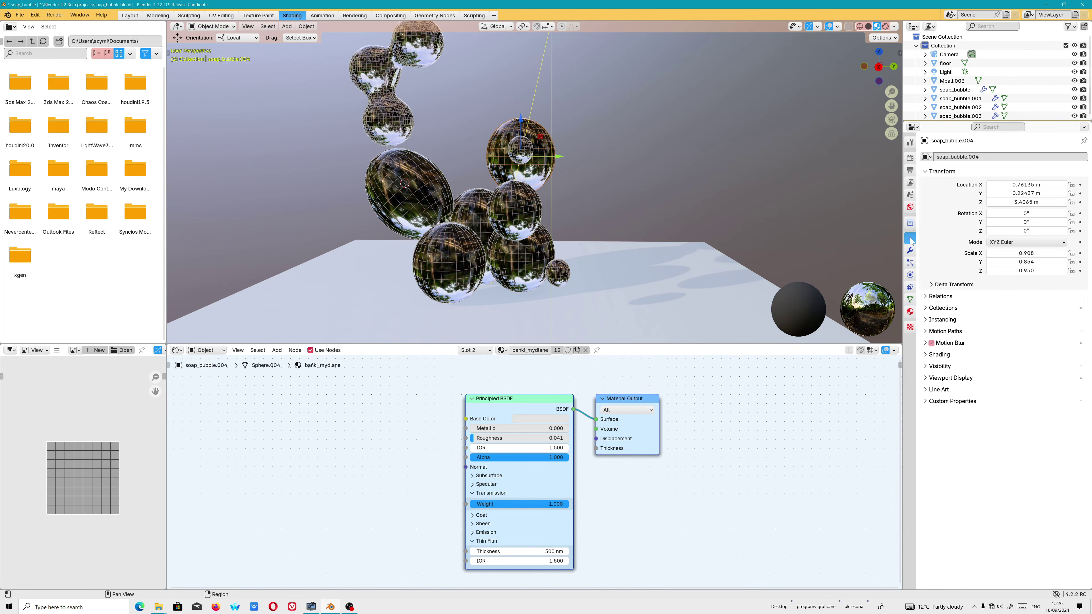
Inspect the object's caustics shading options, select soap_bubble.001 and show Render Properties.
click(934, 355)
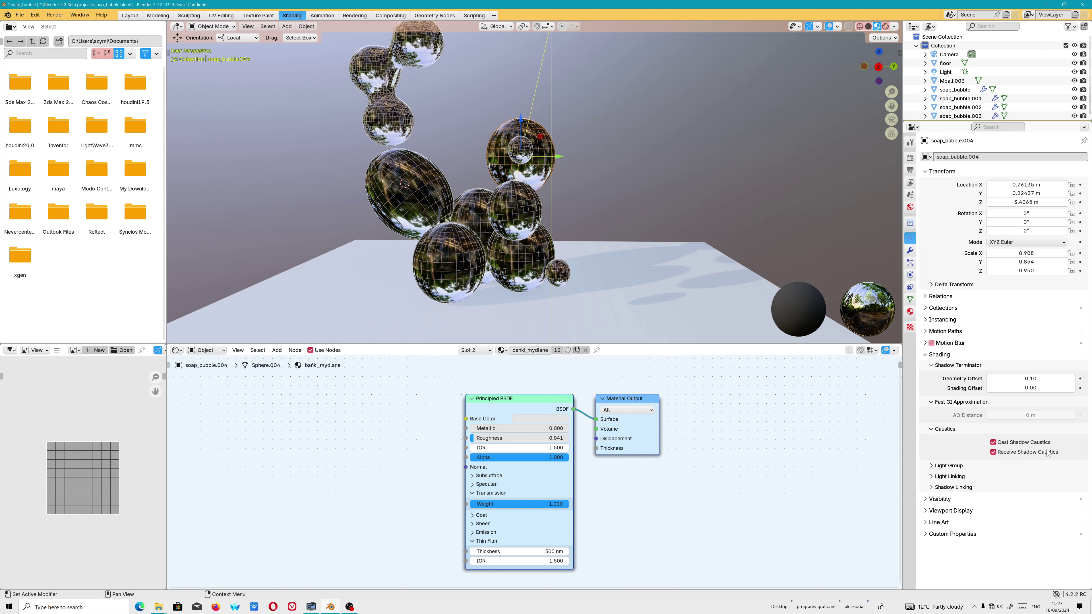
click(960, 98)
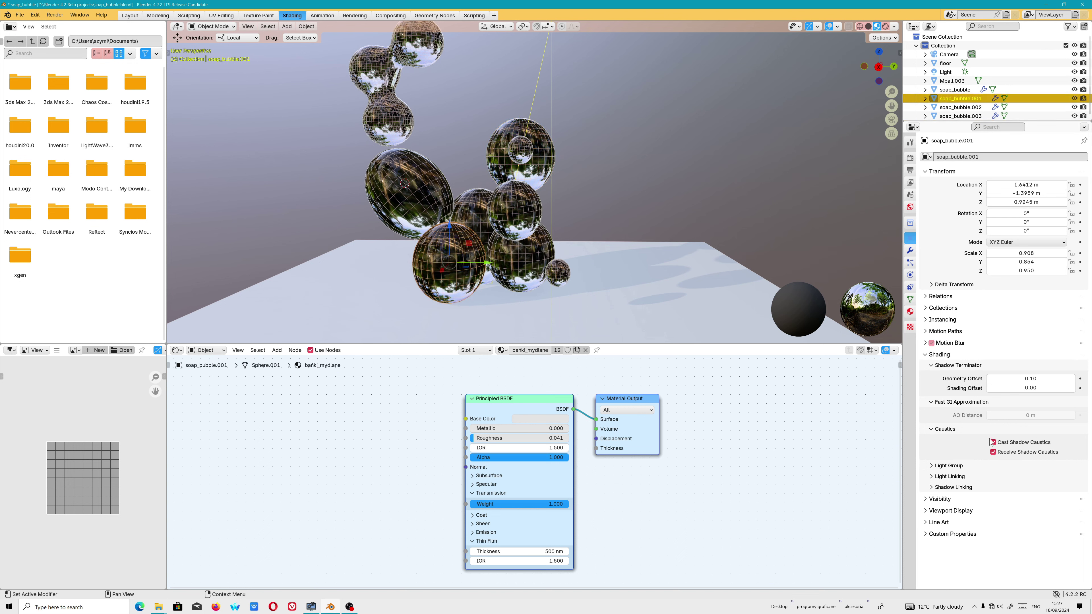
click(910, 157)
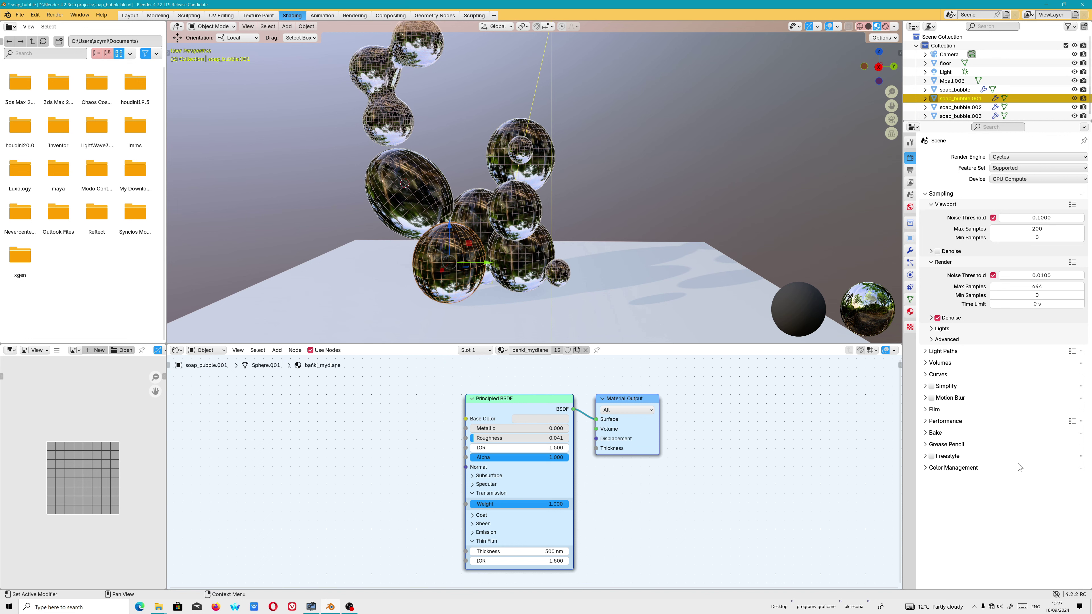
Expand Advanced and Light Paths and set caustics Filter Glossy to 2.00.
click(947, 340)
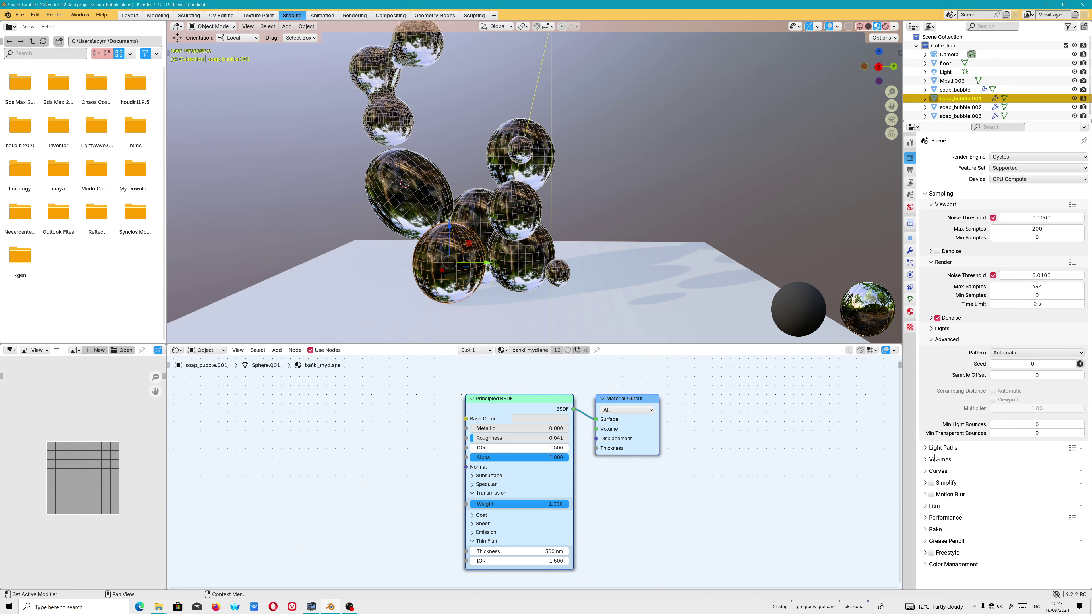
click(942, 447)
scroll(982, 489, down, 4)
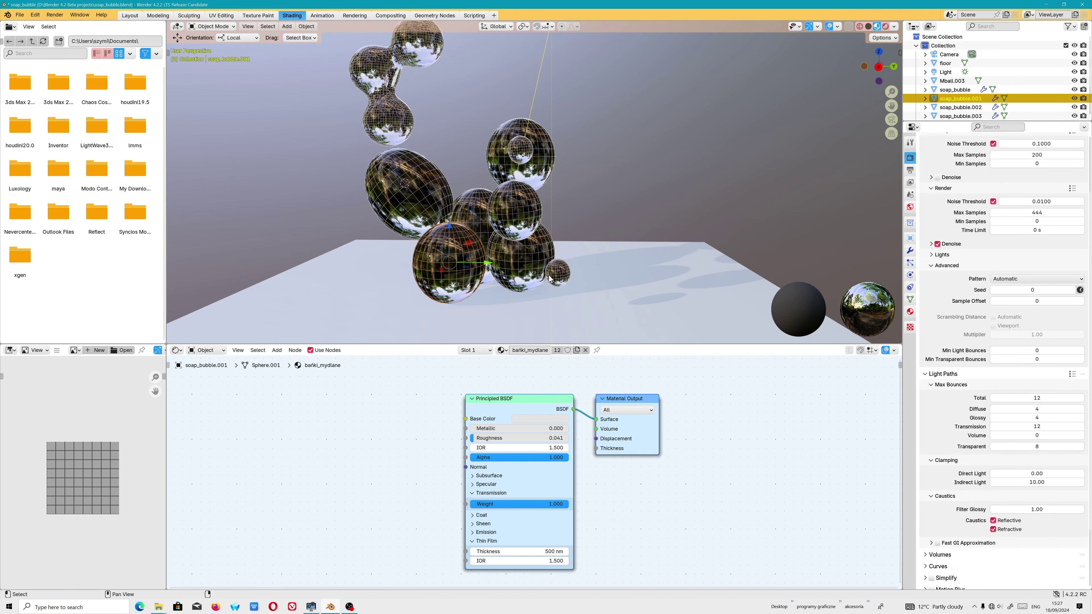
key(Down)
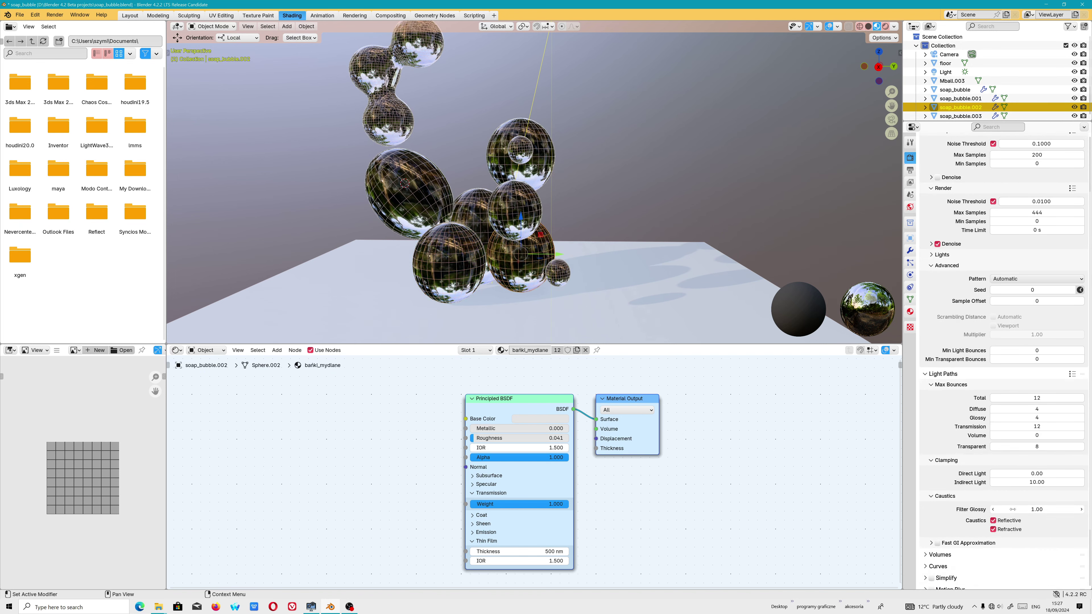
click(1018, 511)
text(2)
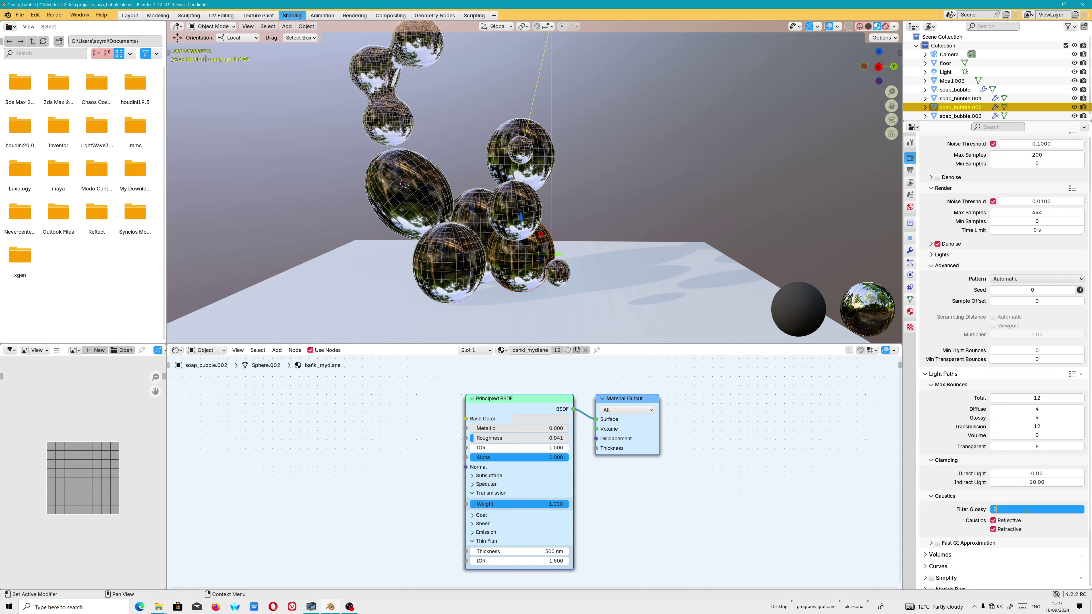
key(Return)
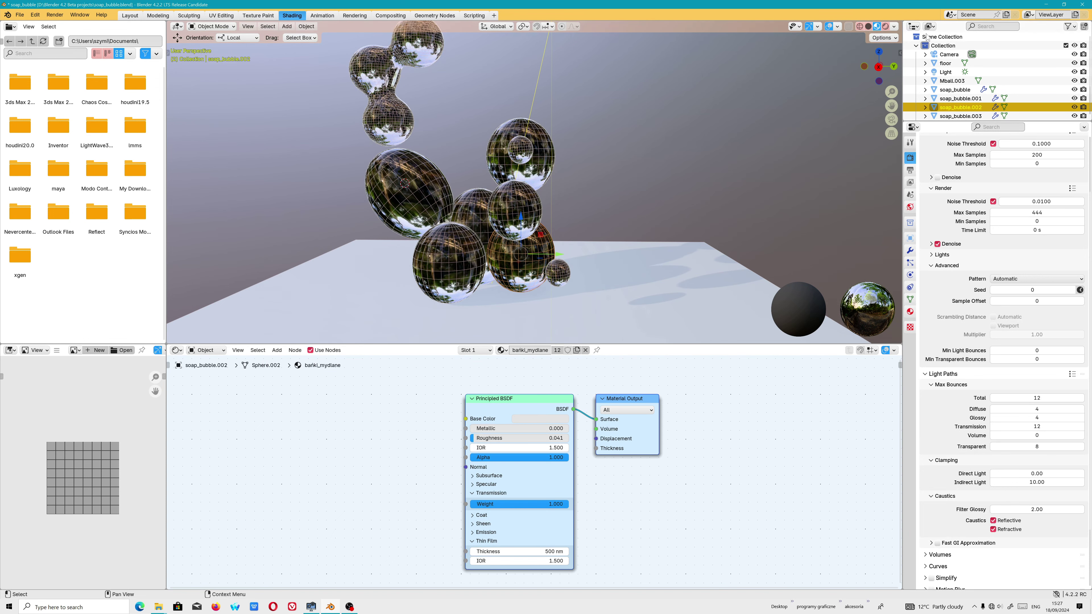
Check the rendered preview, return to Material Preview and pan the node editor.
click(885, 26)
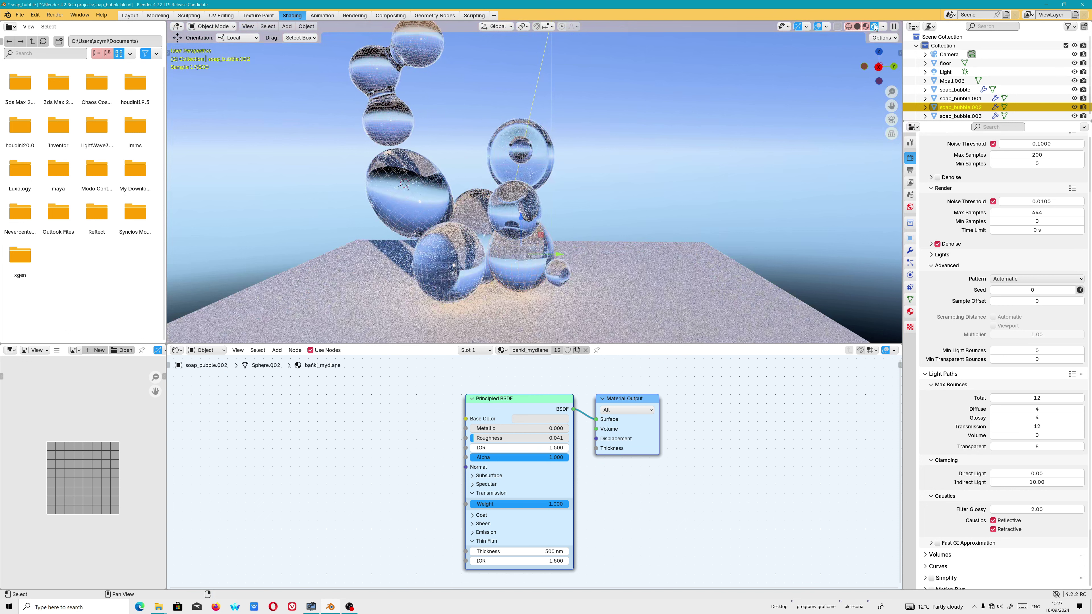
click(865, 27)
scroll(438, 216, up, 1)
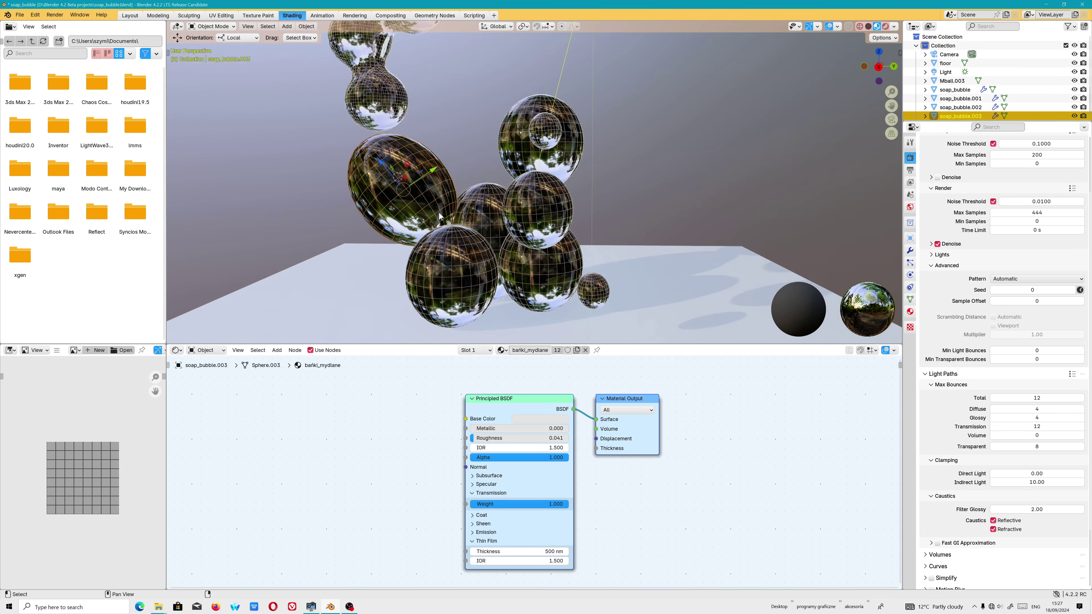
scroll(438, 216, up, 1)
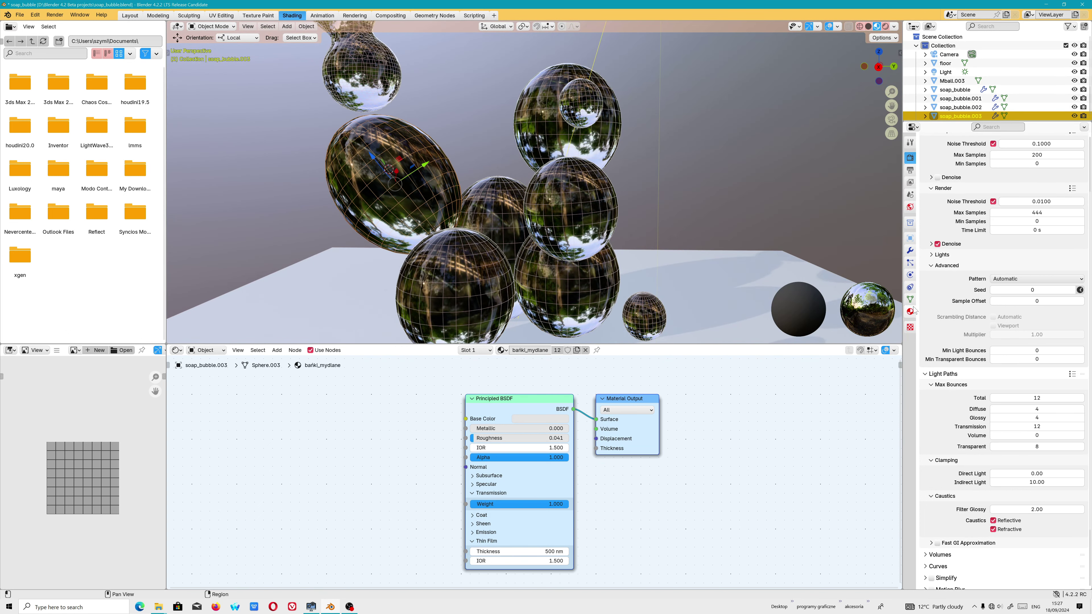
middle_drag(245, 405, 279, 392)
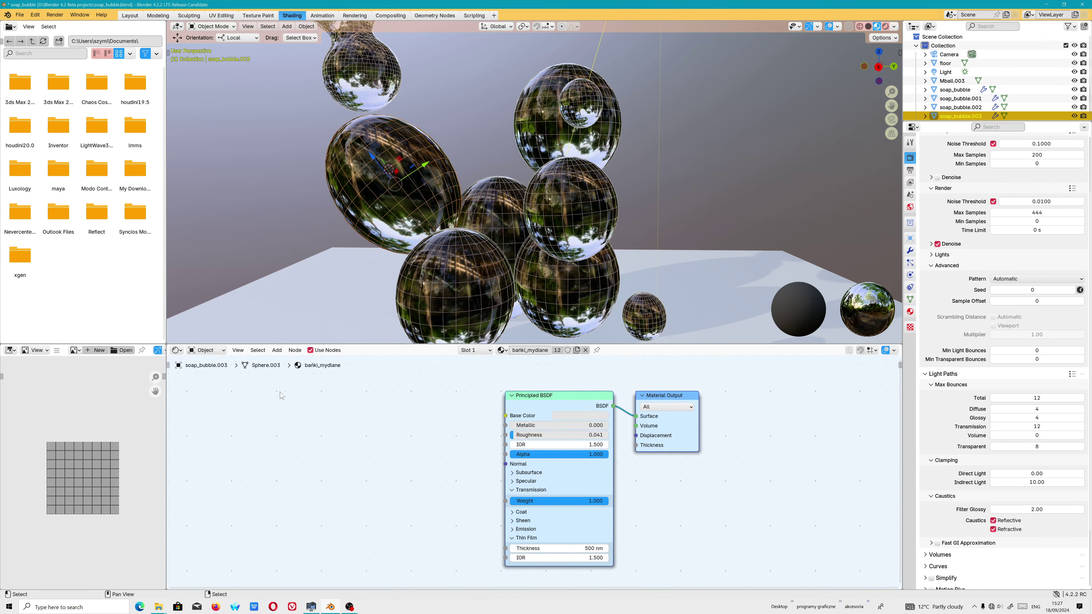
Add a Noise Texture node and a Map Range node beside it in the Shader Editor.
click(276, 350)
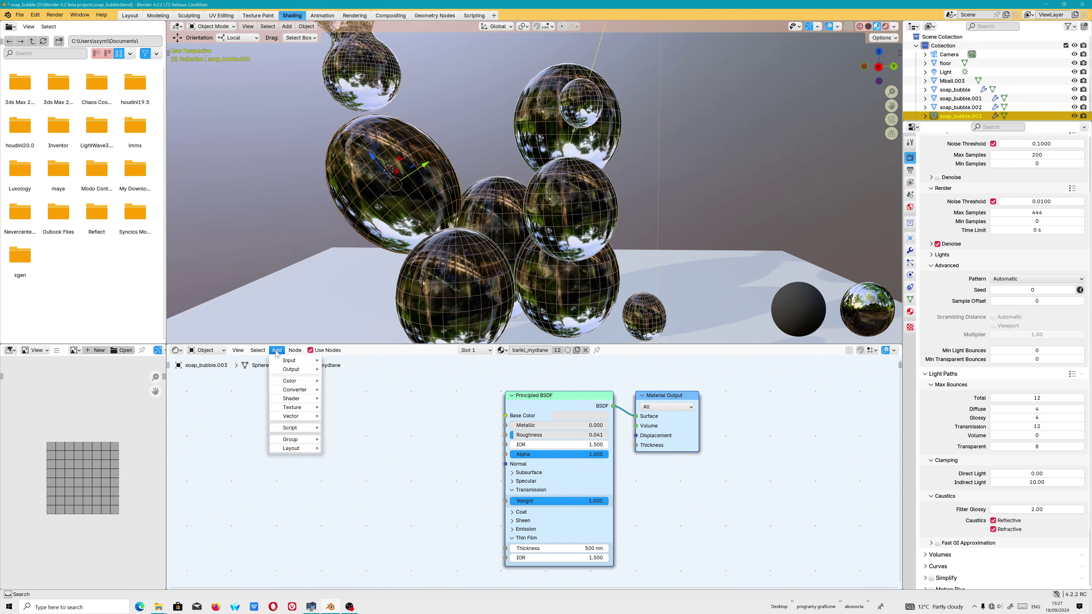
mouse_move(292, 407)
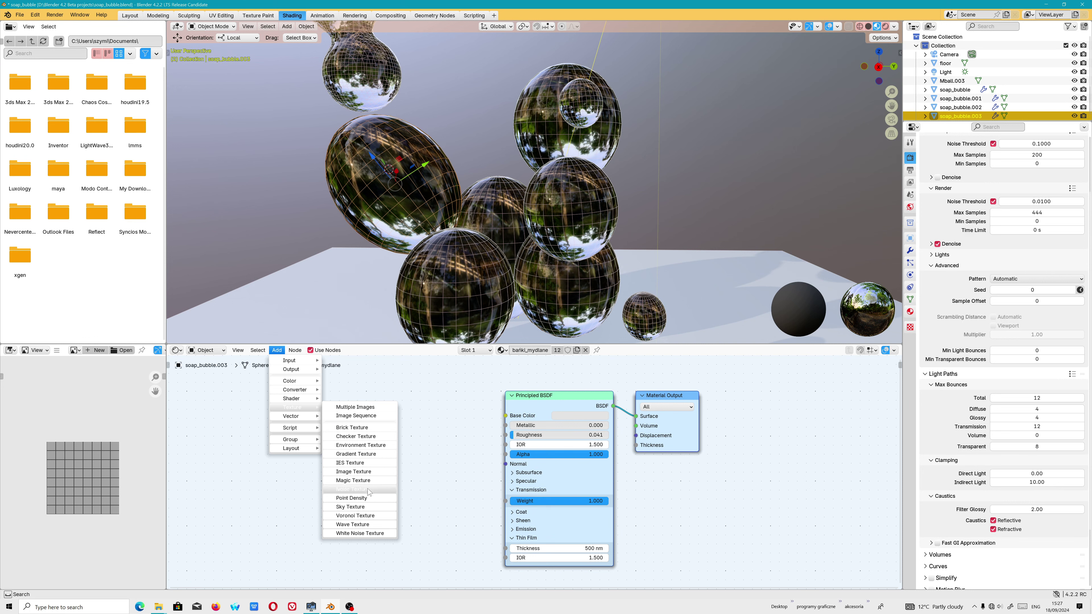
click(352, 489)
click(236, 405)
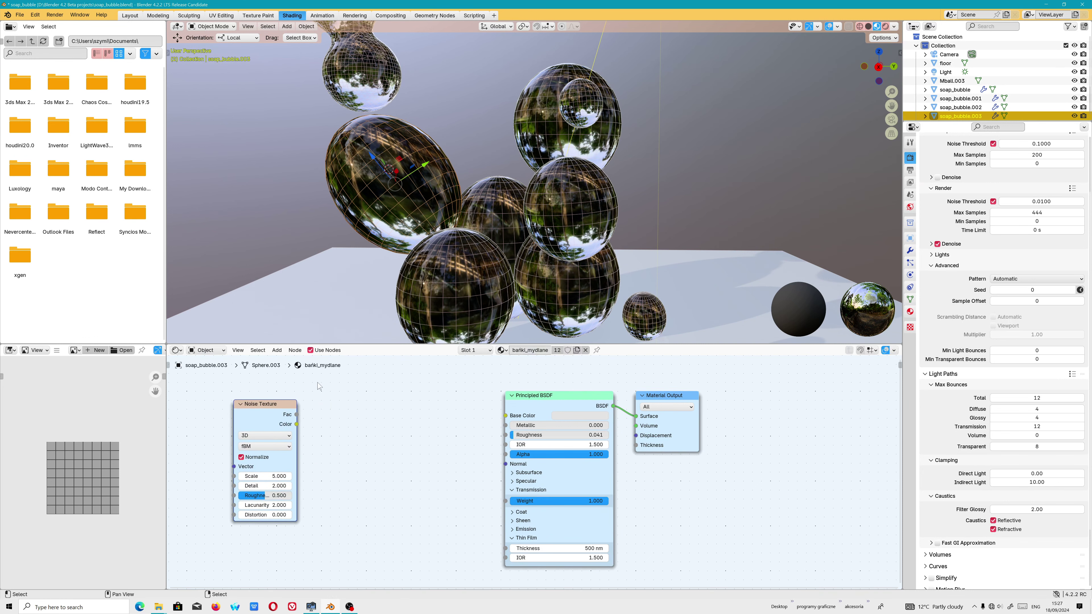
click(276, 351)
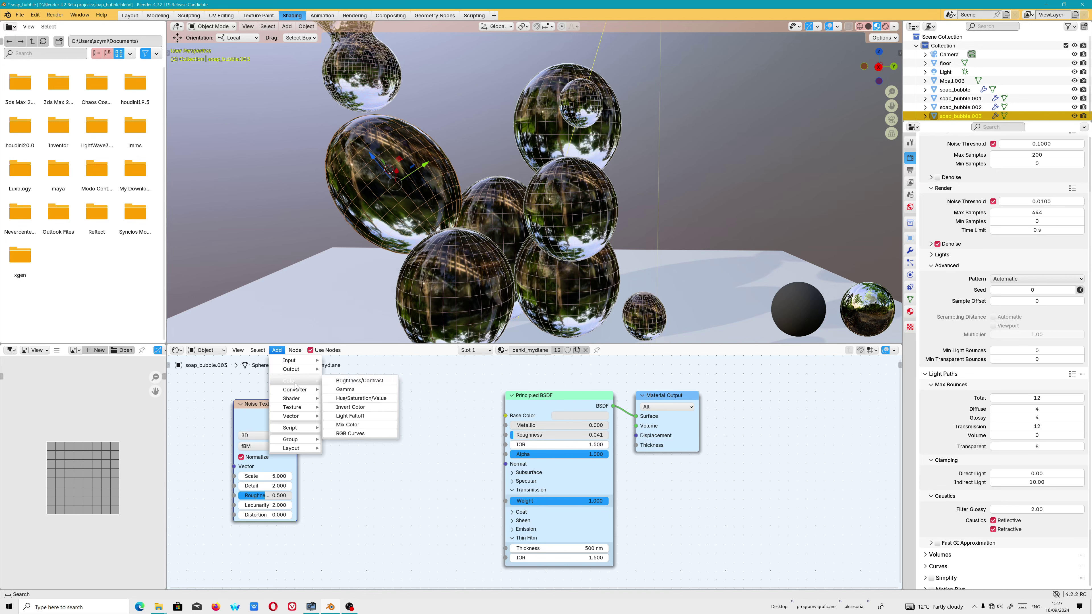
mouse_move(294, 390)
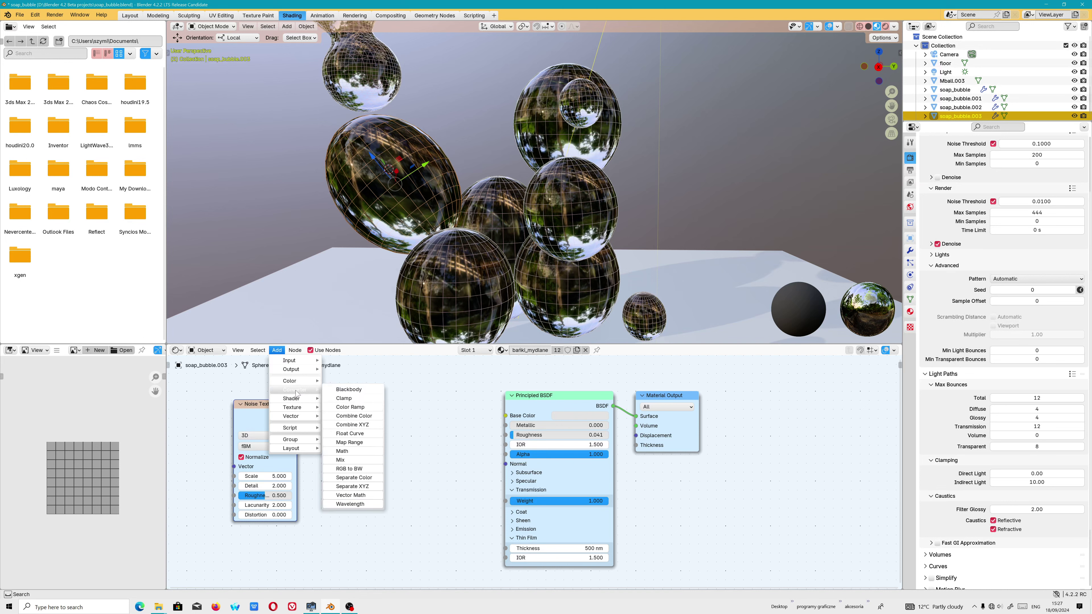
click(349, 442)
click(380, 479)
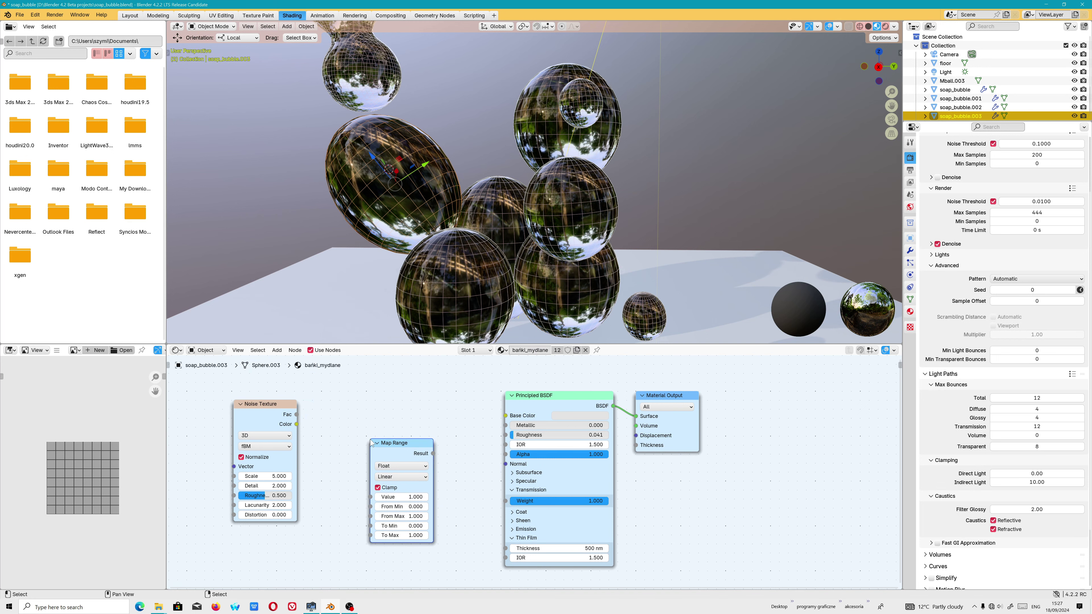
drag(398, 447, 389, 449)
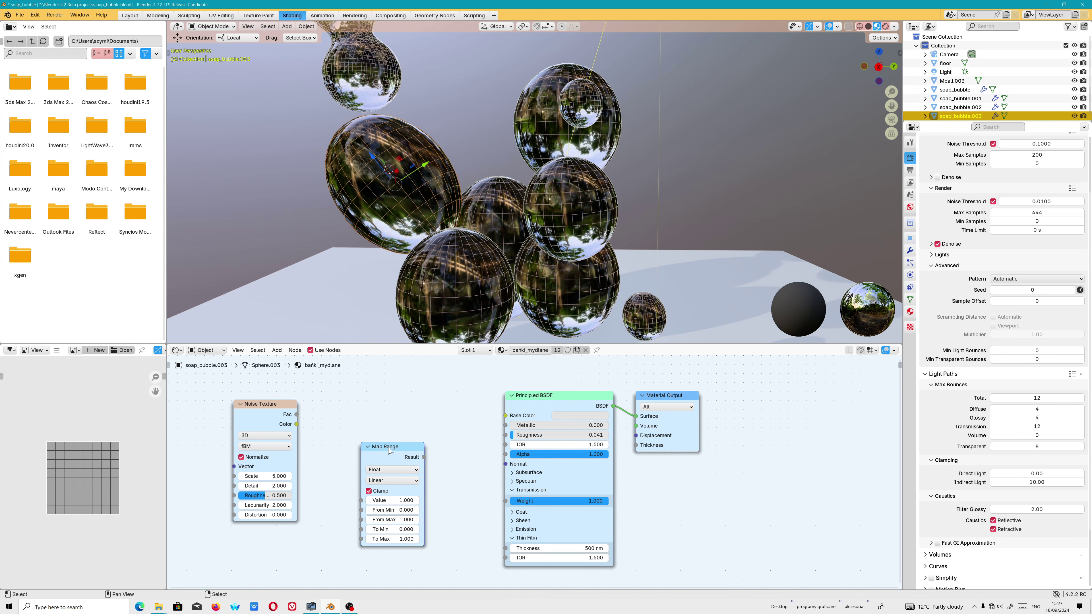
scroll(476, 530, down, 5)
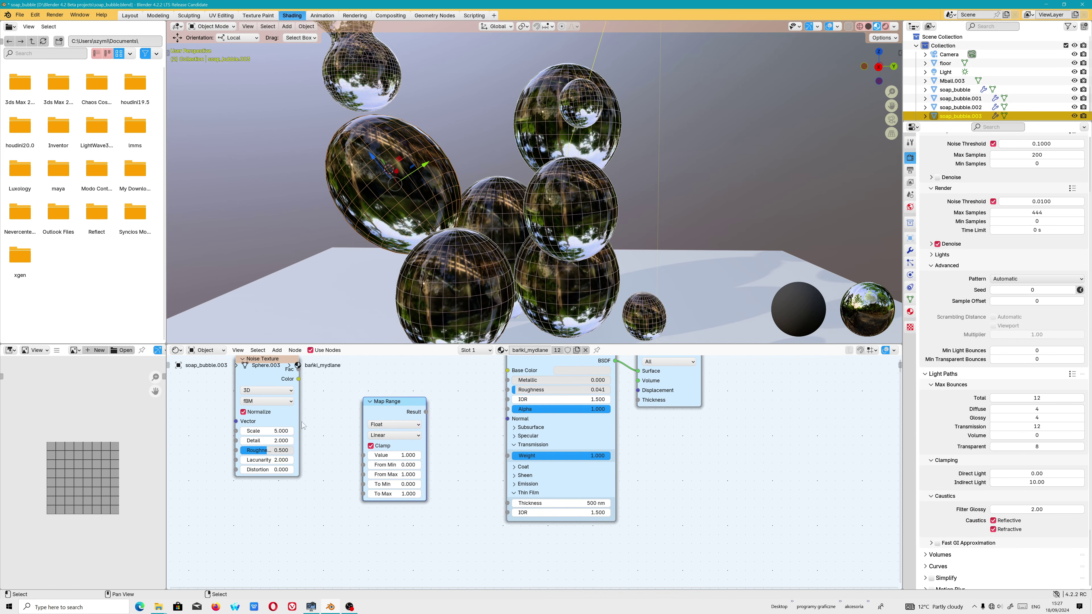
scroll(303, 426, up, 3)
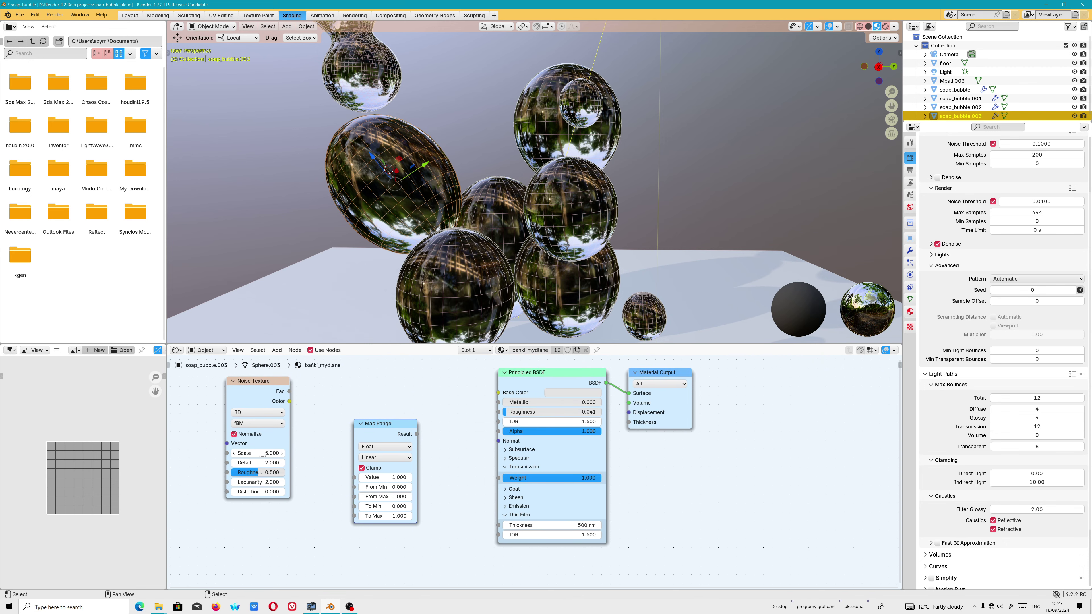
Set the noise type to Ridged Multifractal and drag its Fac toward Map Range Value.
click(246, 425)
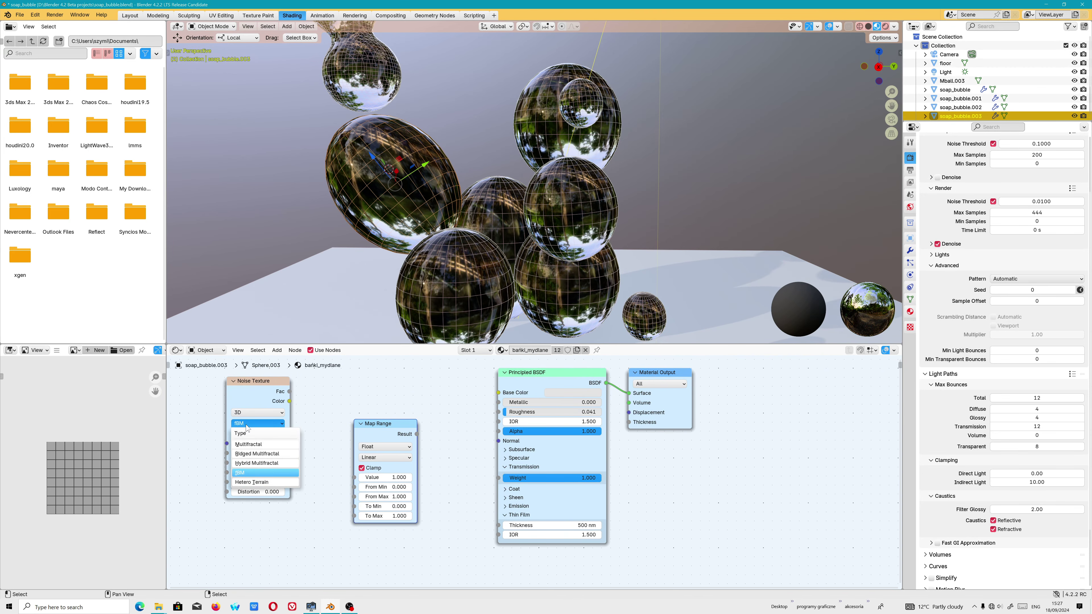
click(260, 458)
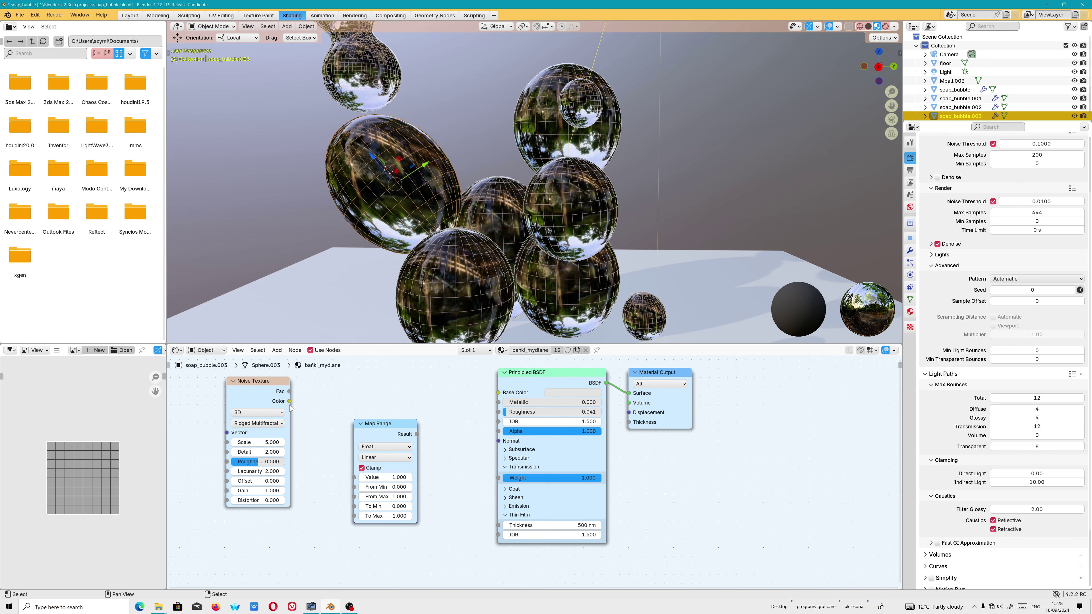
drag(291, 395, 300, 398)
drag(320, 453, 350, 479)
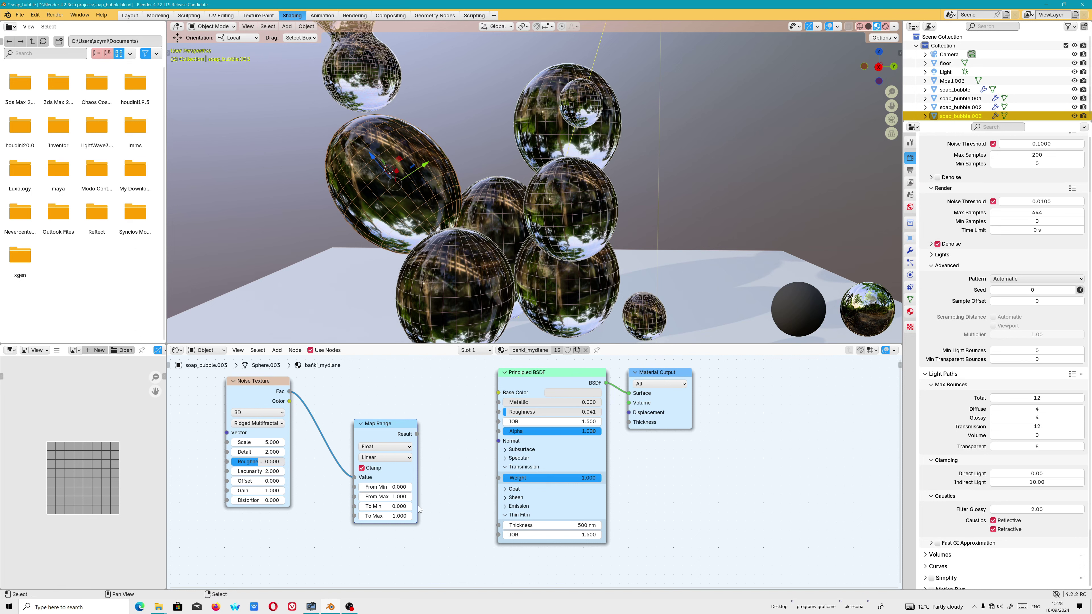
Connect noise Fac to Map Range and set From Min 300, To Min 200, To Max 800.
click(399, 487)
key(Return)
click(397, 511)
key(Return)
click(391, 516)
key(Return)
Link Map Range Result to Thin Film Thickness, shift Material Output right, and view rendered.
drag(419, 438, 499, 526)
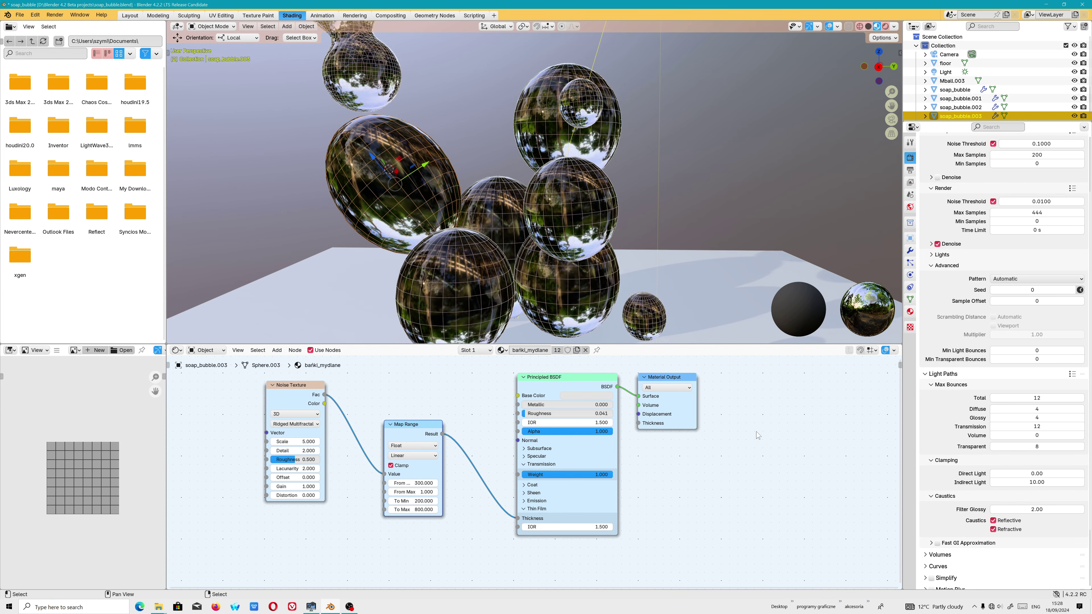
scroll(645, 405, down, 2)
drag(654, 412, 757, 419)
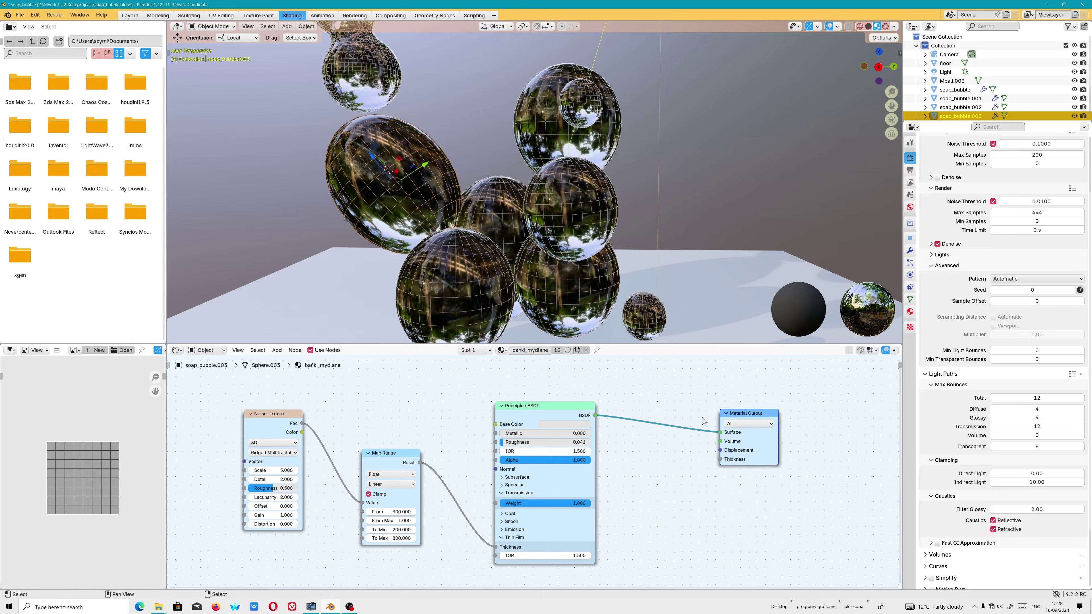
click(885, 26)
mouse_move(683, 204)
middle_down()
mouse_move(721, 183)
mouse_move(513, 277)
middle_up()
Set soap_bubble.001's thin-film IOR to 1.900, then switch to the Explorer window.
click(532, 294)
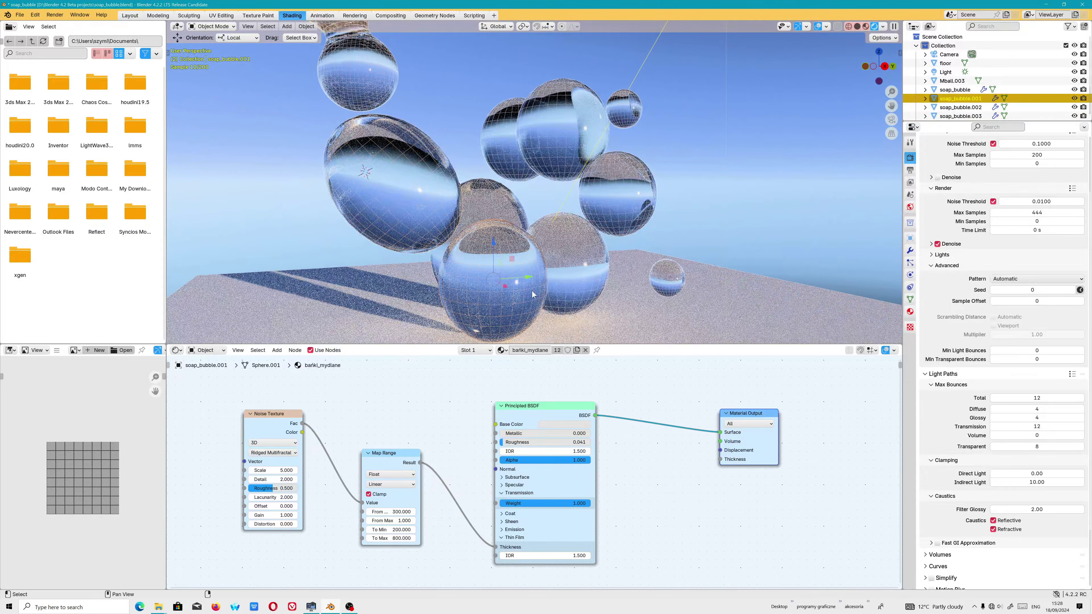
mouse_move(544, 555)
mouse_down()
mouse_move(507, 555)
mouse_move(558, 555)
mouse_up()
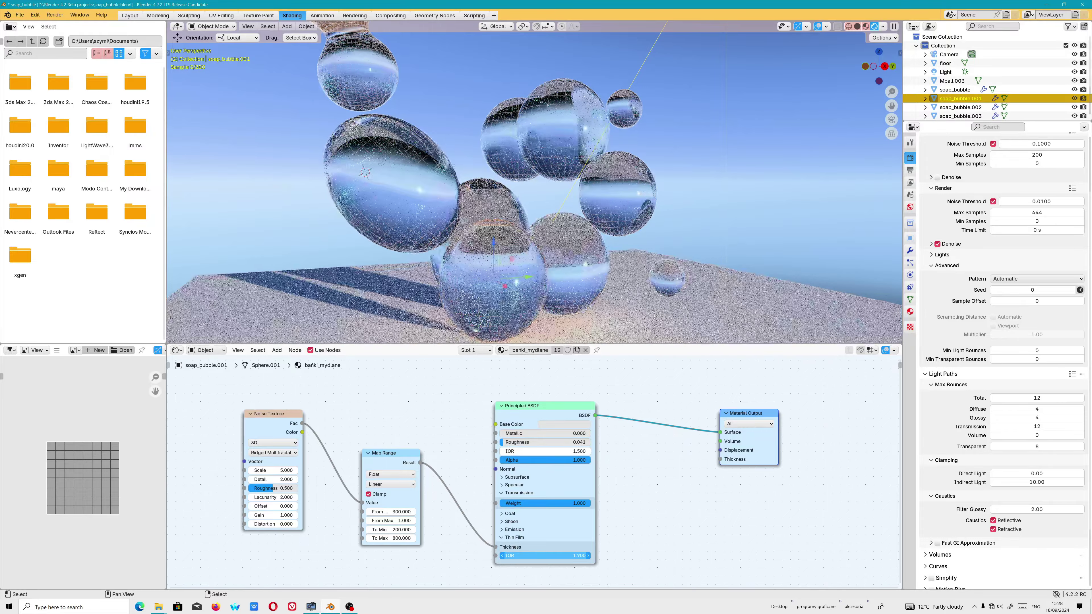
middle_drag(703, 251, 714, 241)
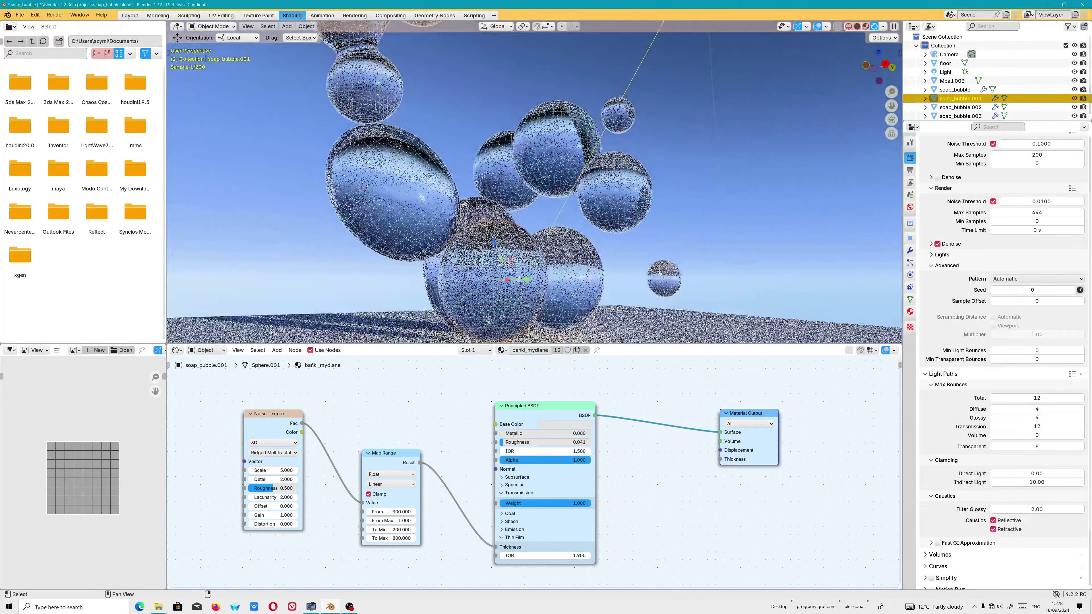
click(158, 606)
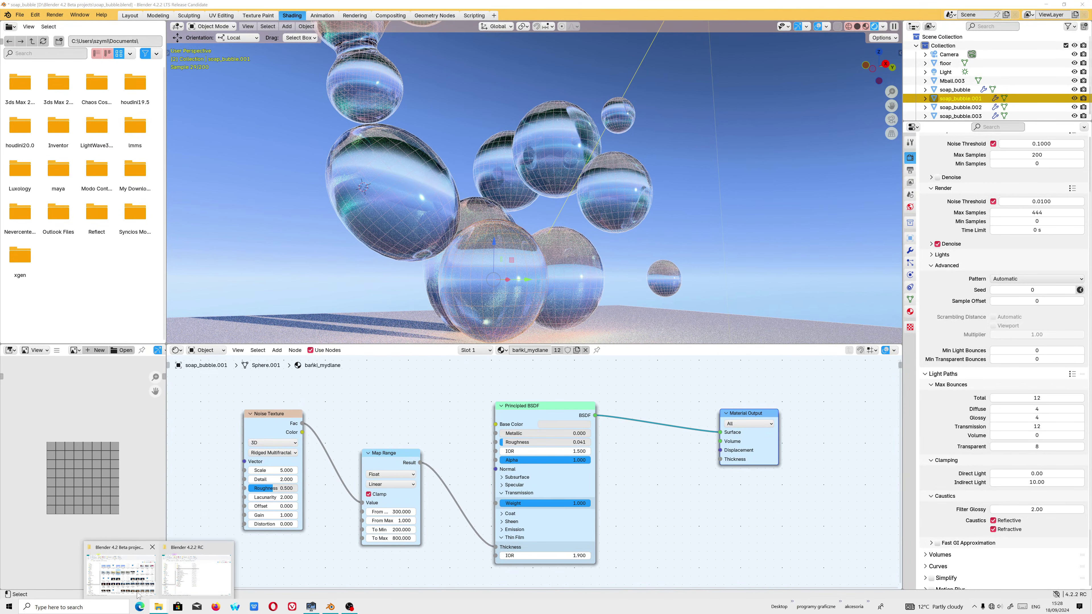
click(121, 574)
View the earlier soap bubble render in ACDSee, then lower the thin-film IOR to about 1.4.
double_click(484, 293)
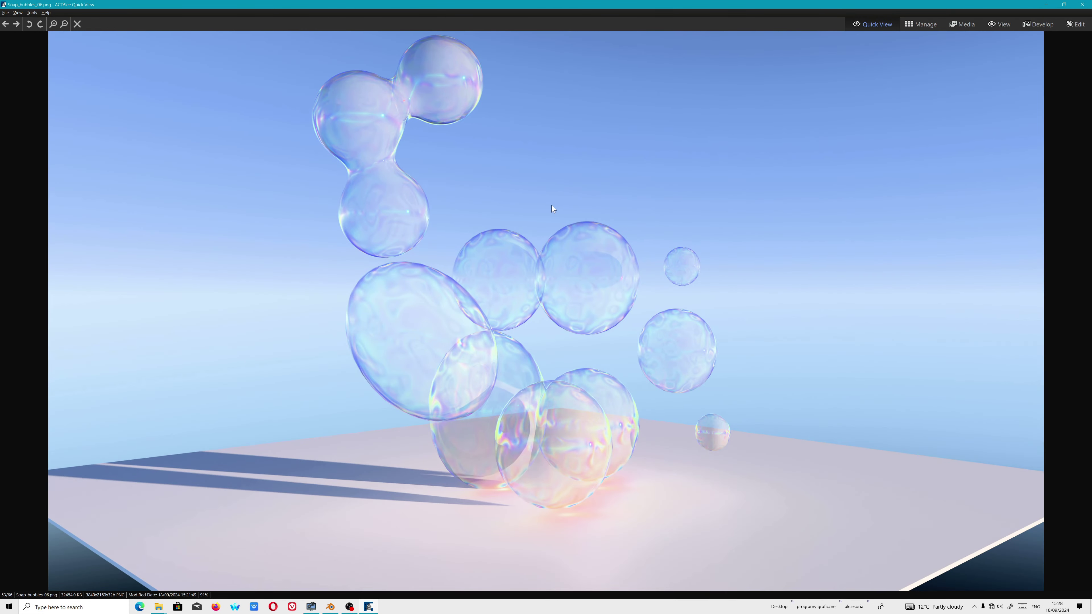
click(1082, 5)
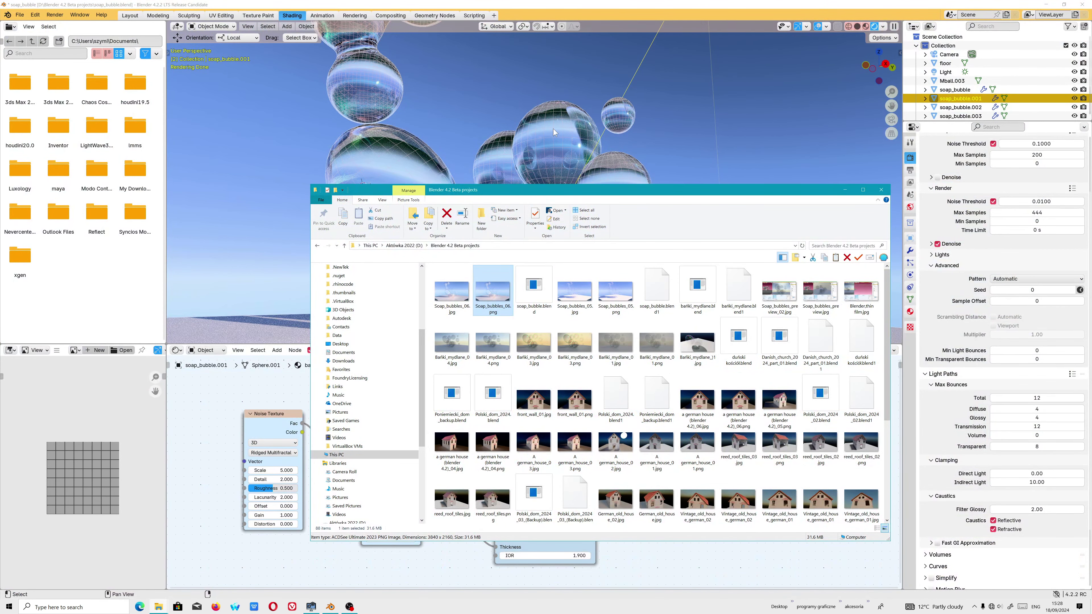
click(844, 190)
mouse_move(545, 555)
mouse_down()
mouse_move(533, 555)
mouse_move(549, 555)
mouse_up()
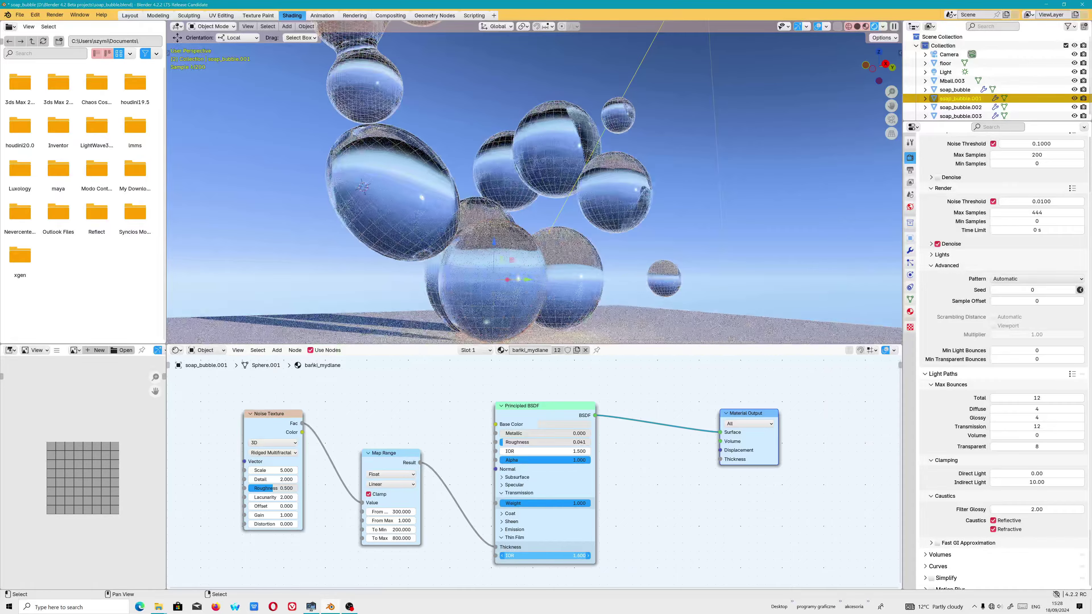
Disconnect Map Range from Thin Film Thickness and set a fixed 473 nm film with IOR 3.3.
drag(548, 555, 611, 555)
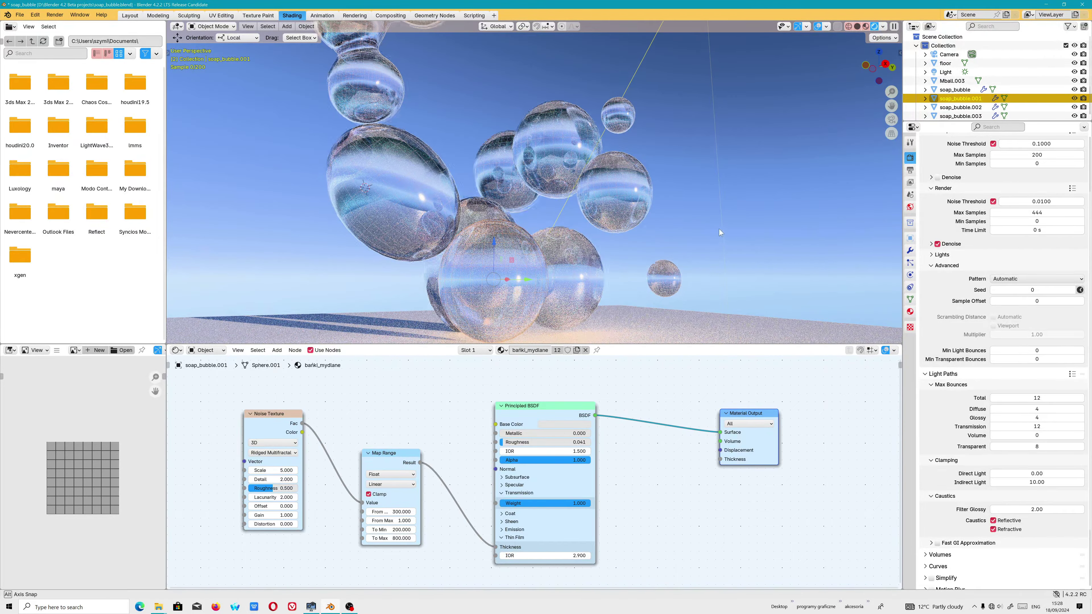
middle_drag(719, 229, 657, 220)
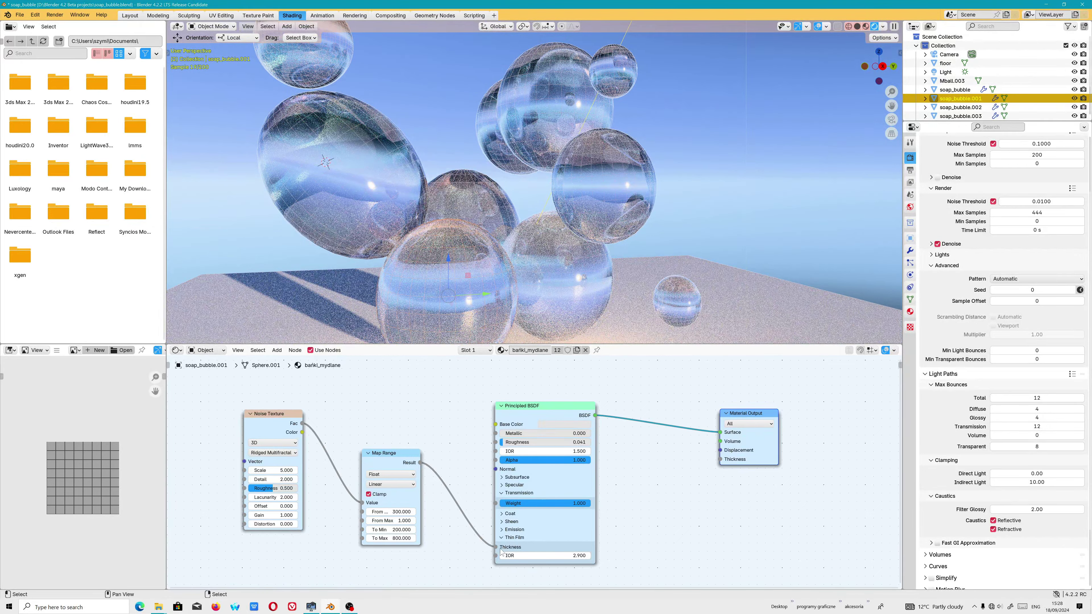
drag(495, 546, 533, 549)
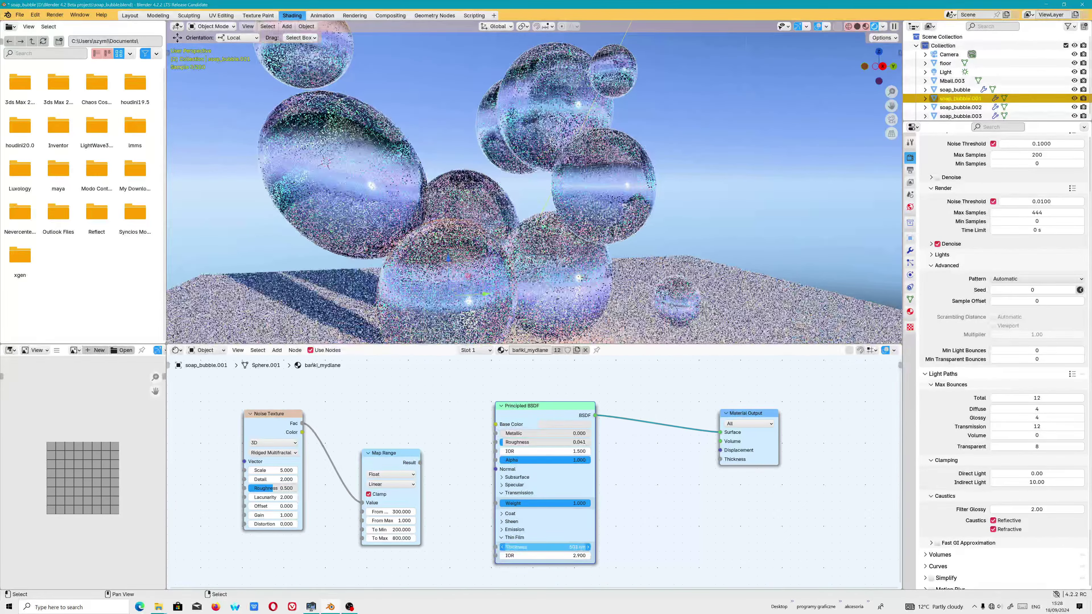
key(Left)
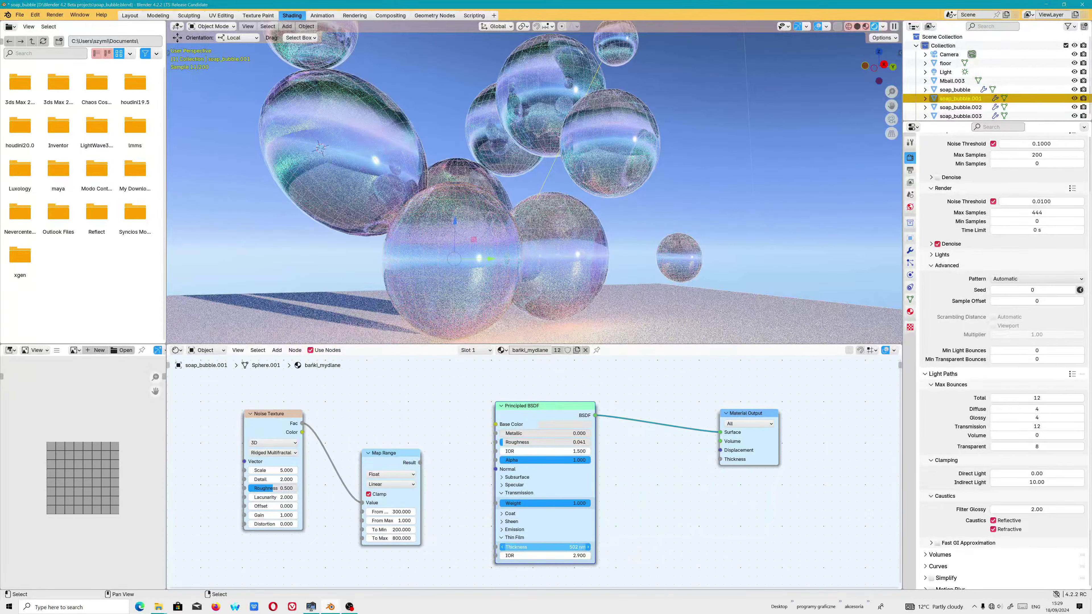
mouse_move(542, 547)
mouse_down()
mouse_move(559, 547)
mouse_move(516, 547)
mouse_up()
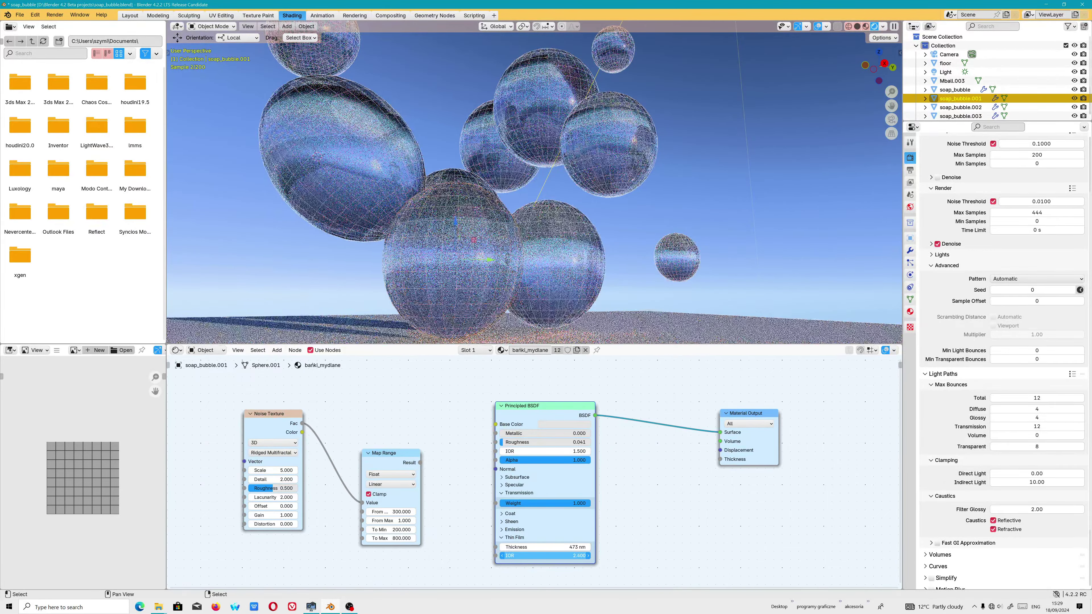
mouse_move(545, 555)
mouse_down()
mouse_move(516, 556)
mouse_move(568, 555)
mouse_up()
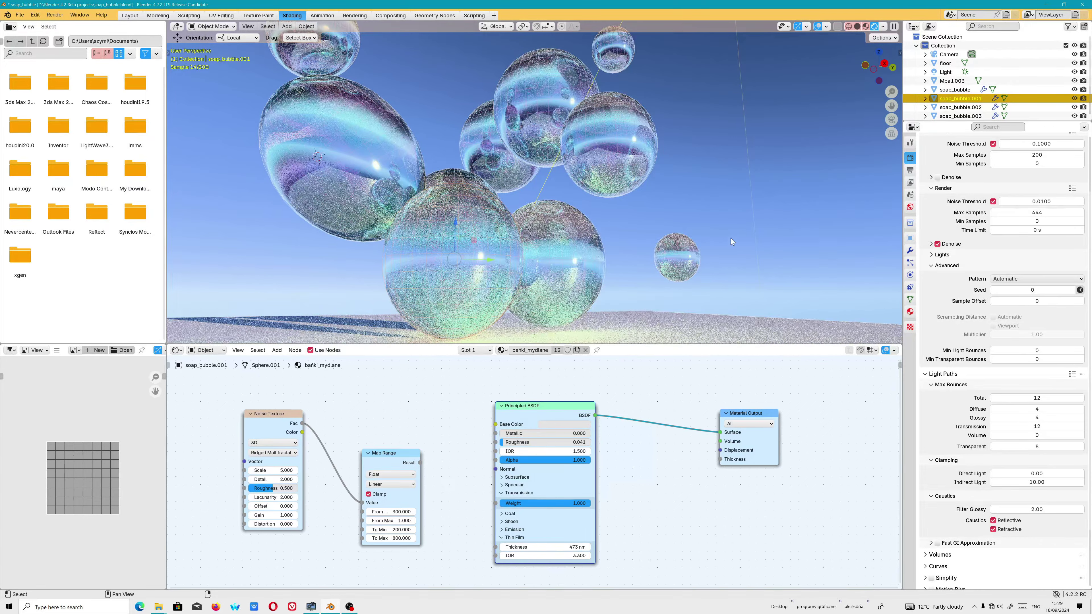
On soap_bubble.002's material, set Alpha to 0.94 and Roughness to 0.
click(960, 107)
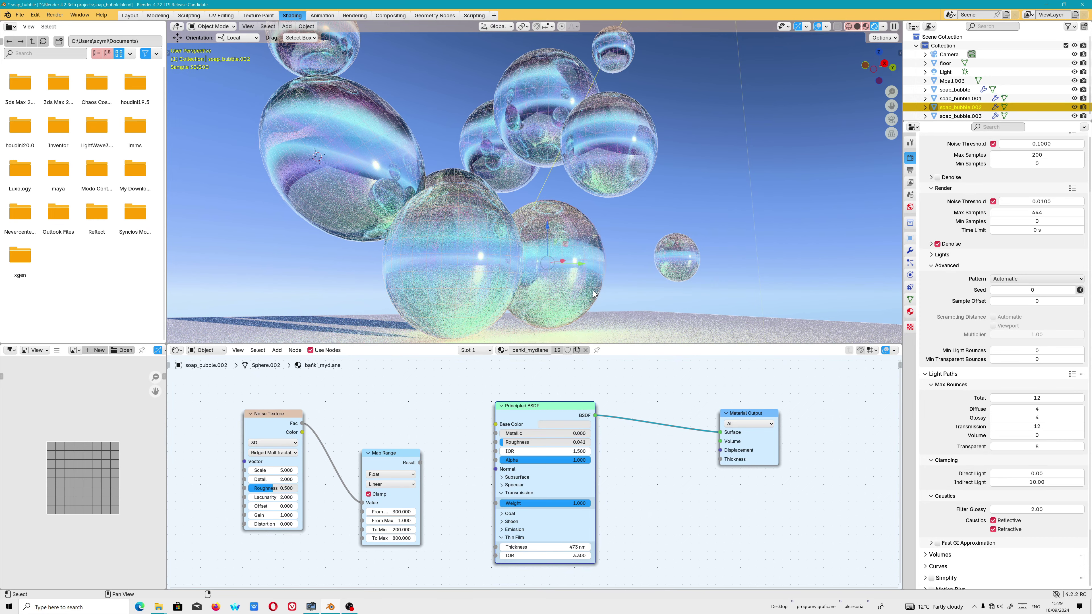
click(910, 311)
drag(1029, 294, 958, 294)
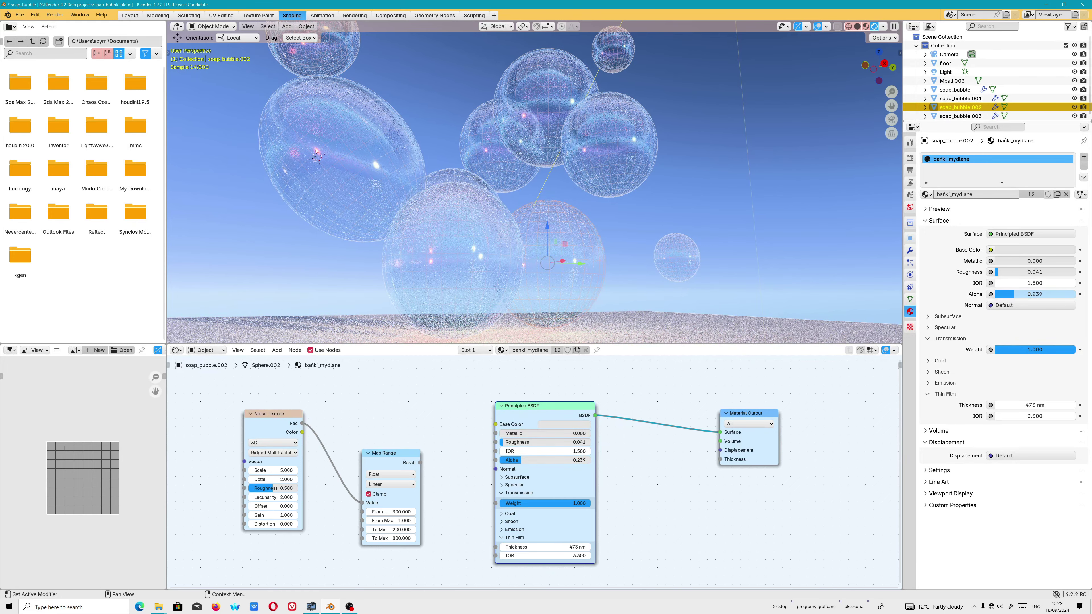
drag(1013, 294, 1070, 295)
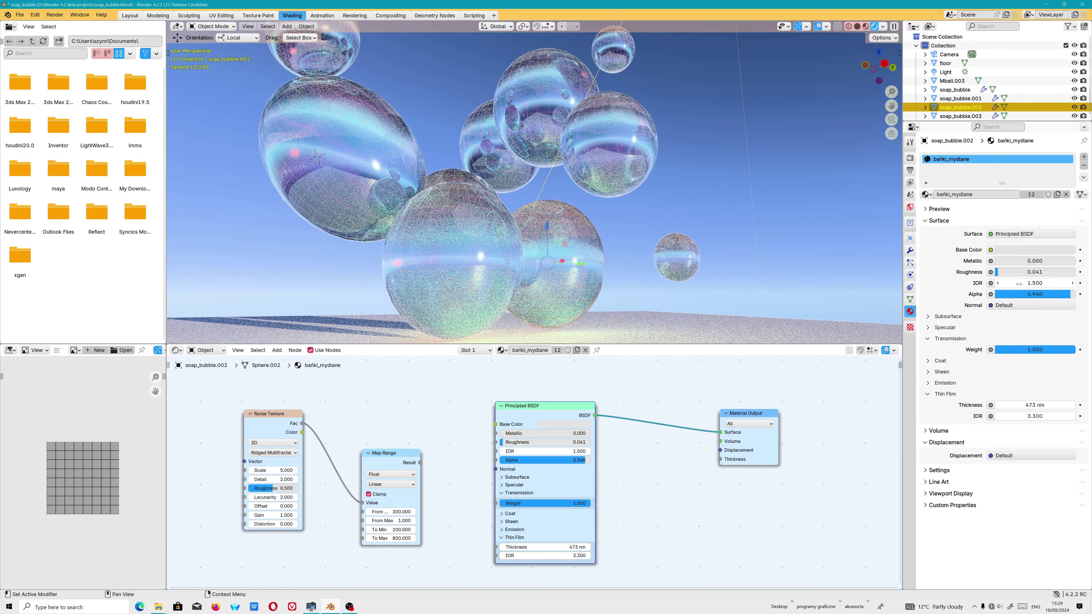
drag(1003, 276, 985, 276)
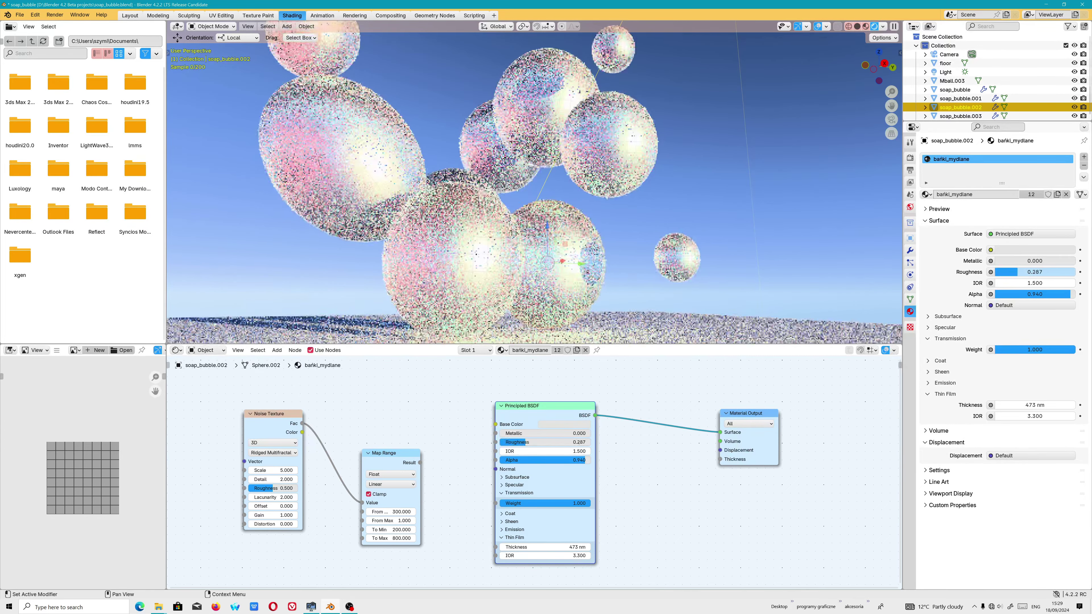
mouse_move(989, 272)
mouse_down()
mouse_move(1006, 272)
mouse_move(985, 272)
mouse_up()
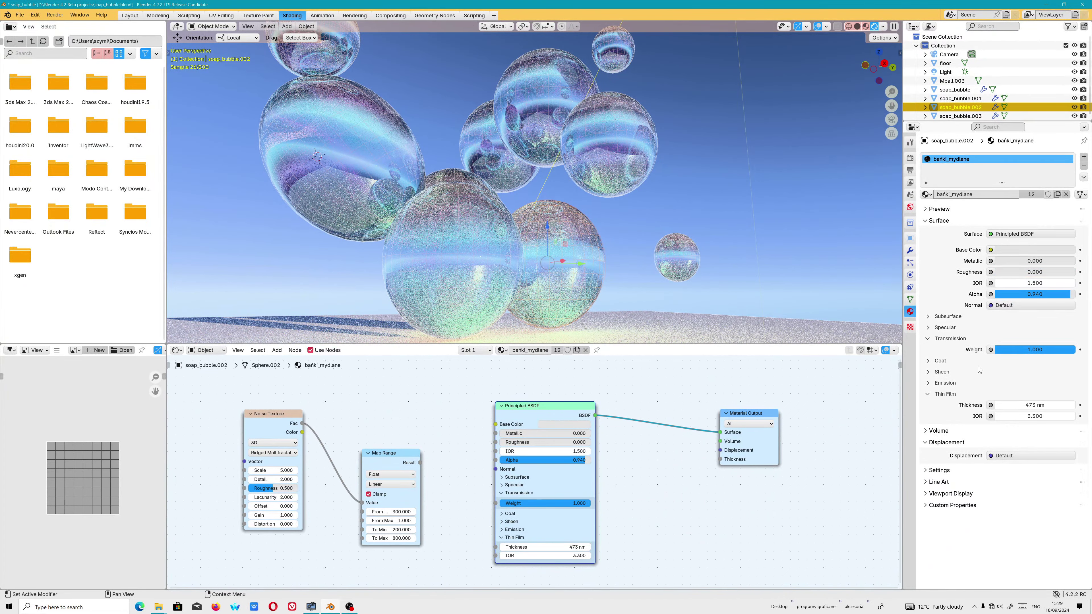
drag(1030, 352, 1032, 350)
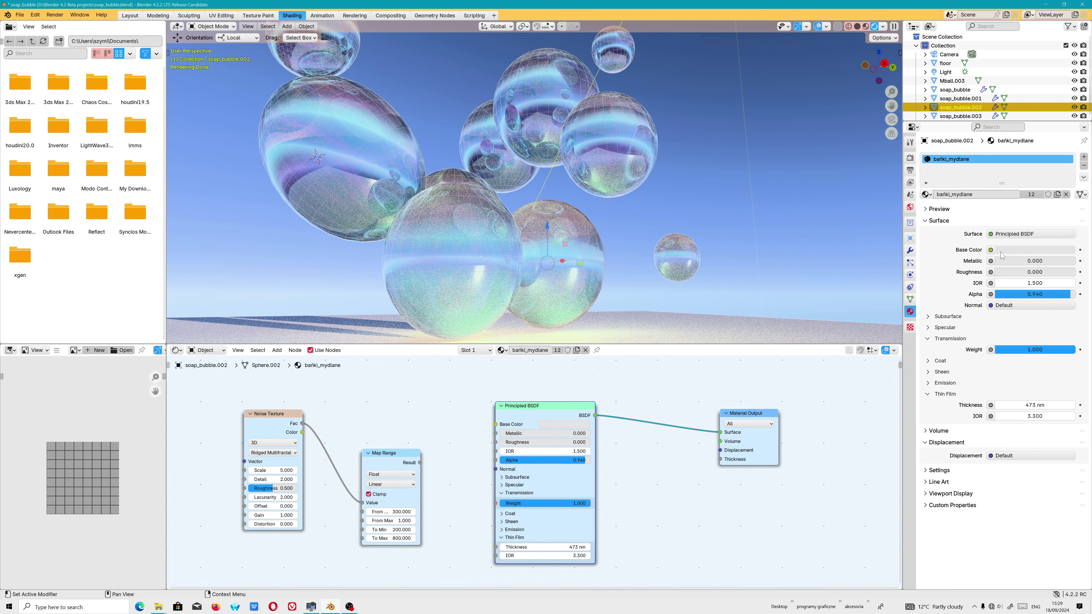
Browse the surface shader options and bring up the list of available materials.
click(1012, 234)
click(927, 194)
click(927, 194)
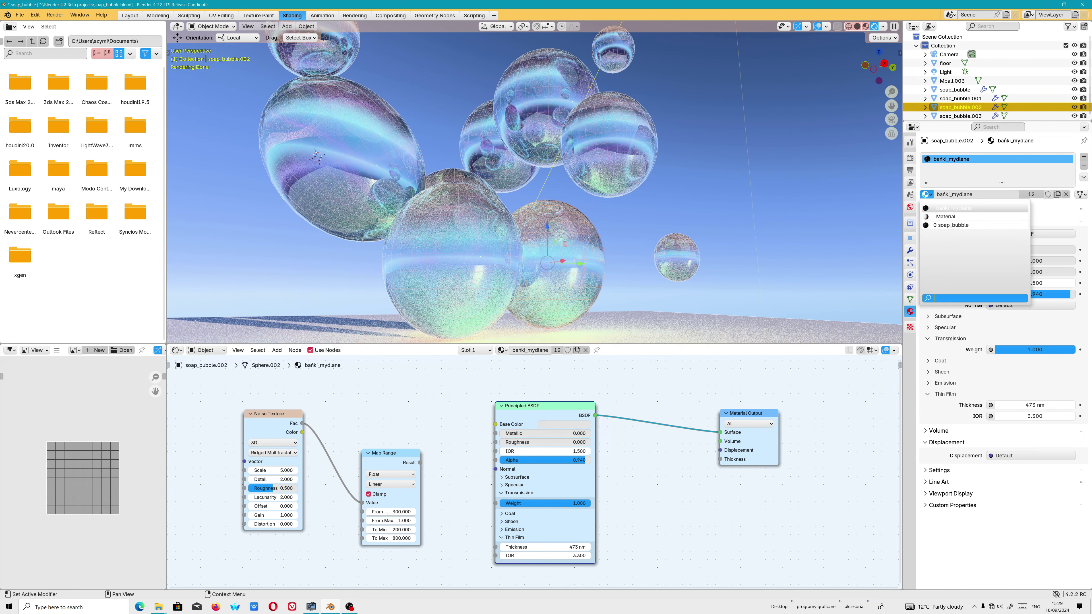
Assign the soap_bubble material and set soap_bubble.001's thin-film IOR to 1.330.
click(953, 227)
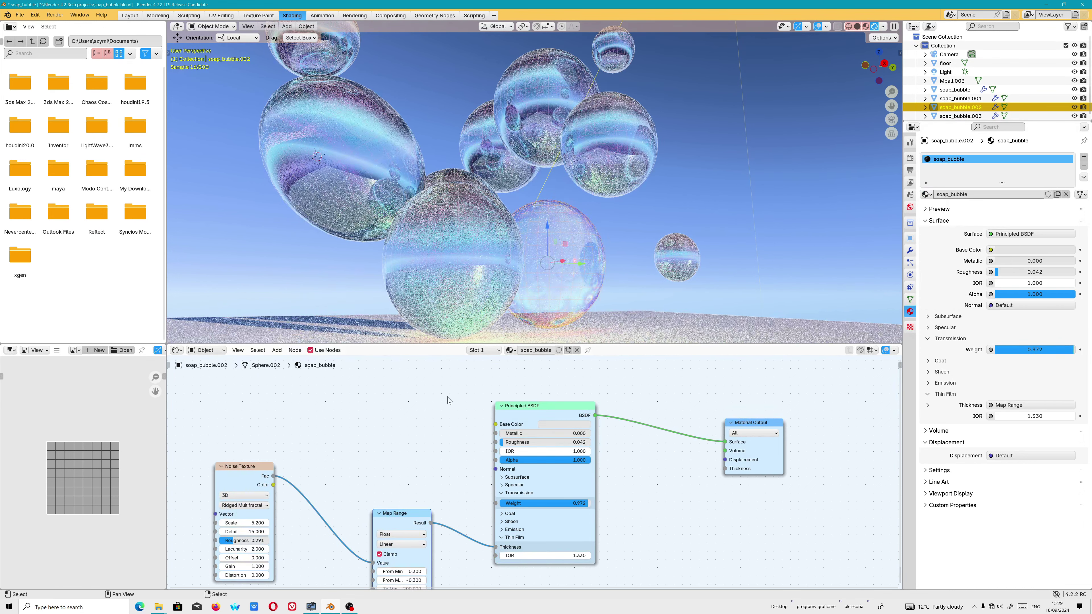
middle_drag(406, 414, 412, 379)
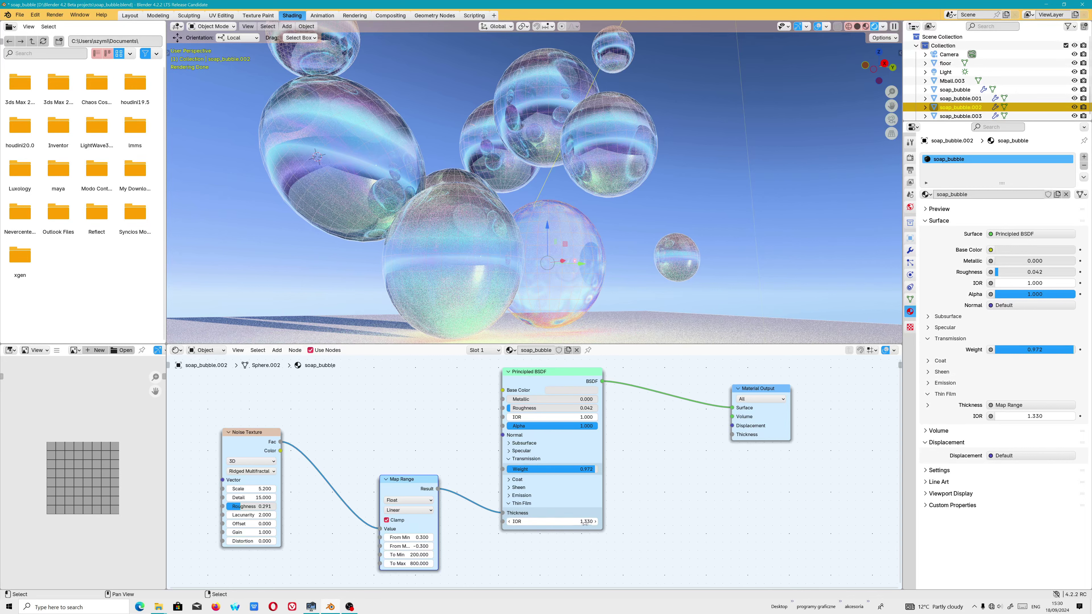
click(477, 286)
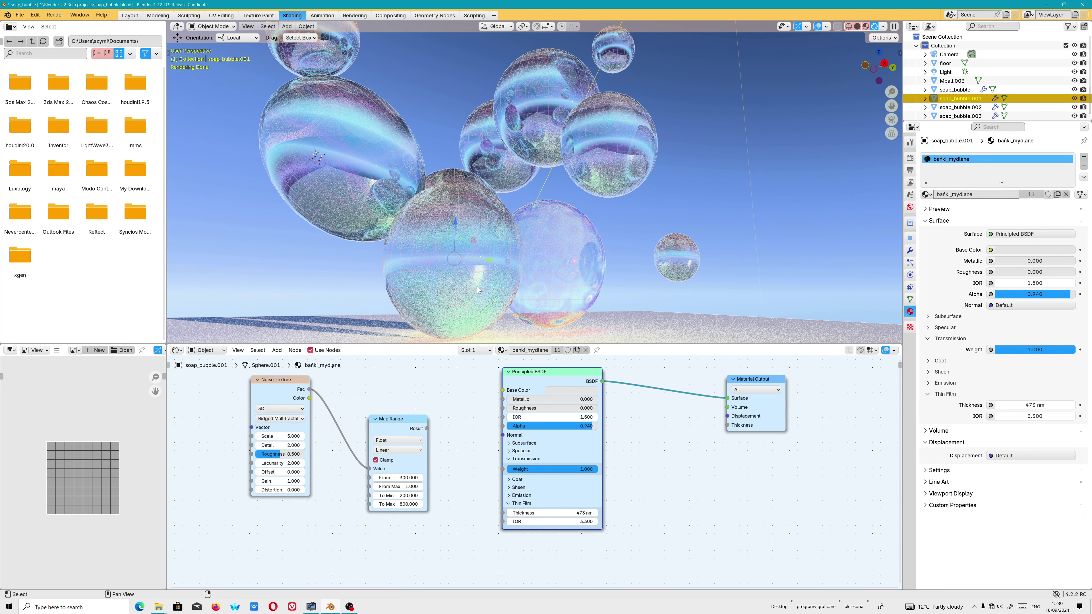
click(579, 521)
text(1.33)
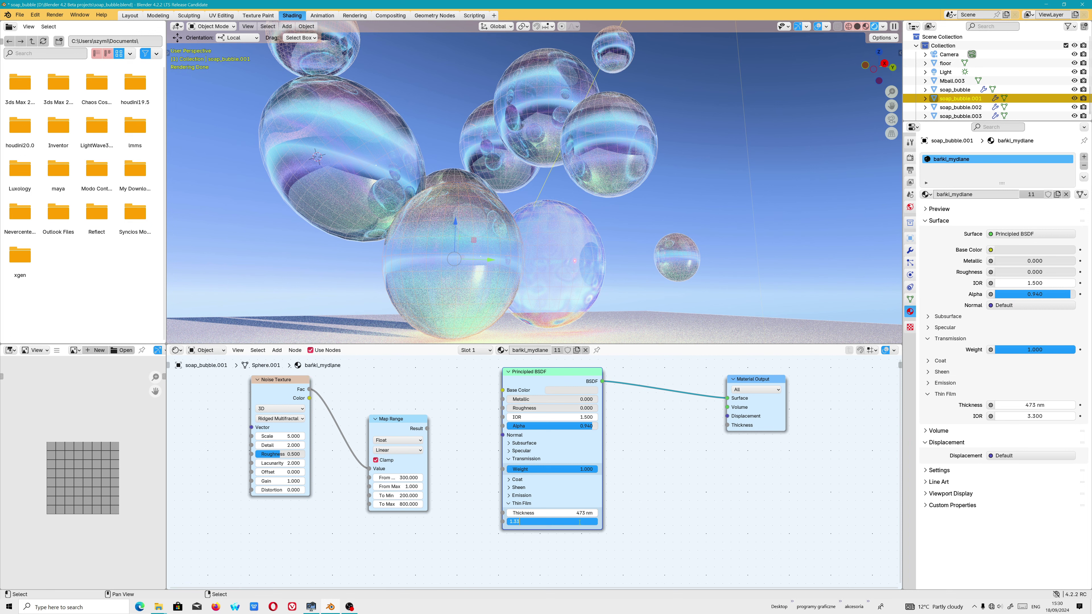
key(Return)
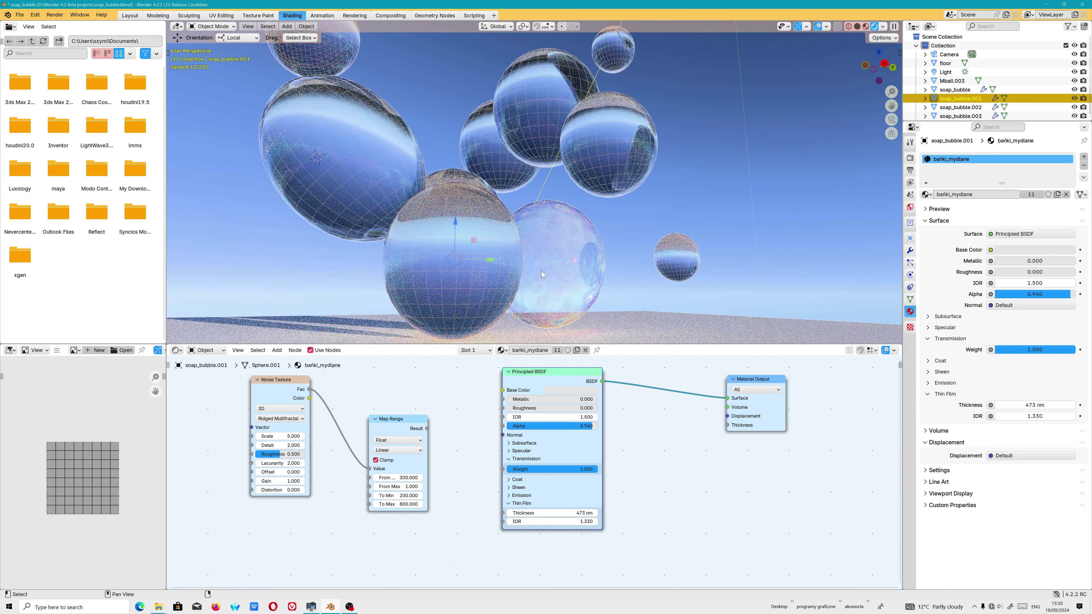
Compare against soap_bubble.002's material and set the bubble material's Alpha to 1.000.
click(573, 257)
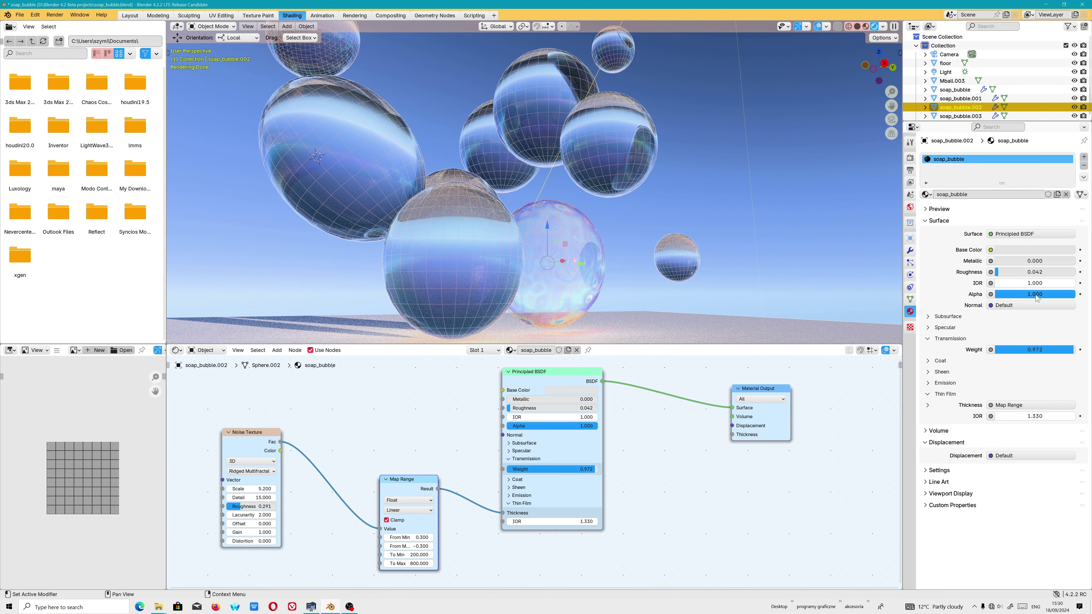
click(608, 284)
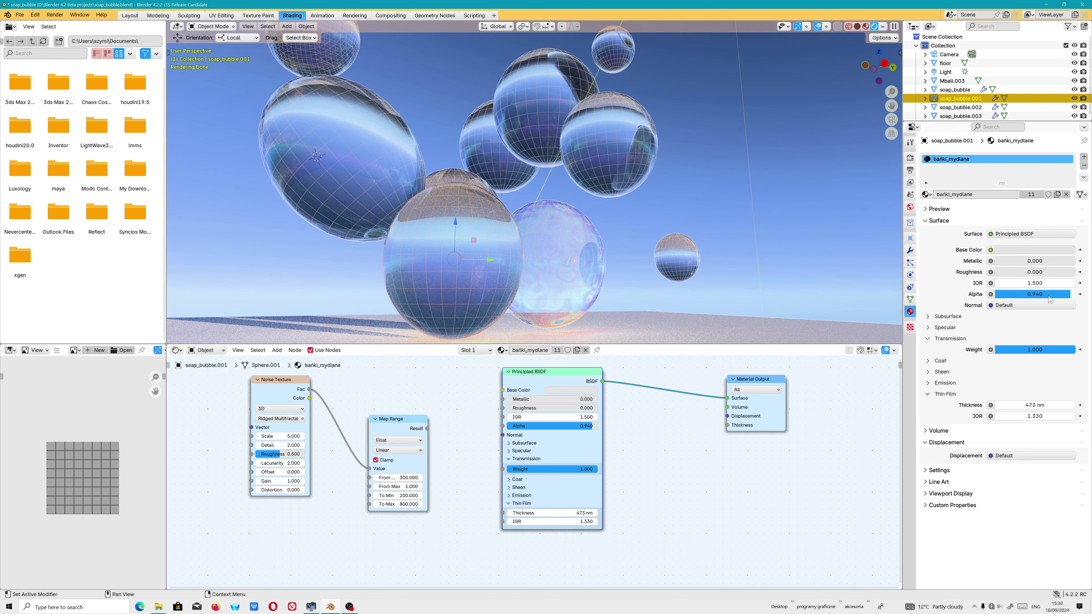
key(BackSpace)
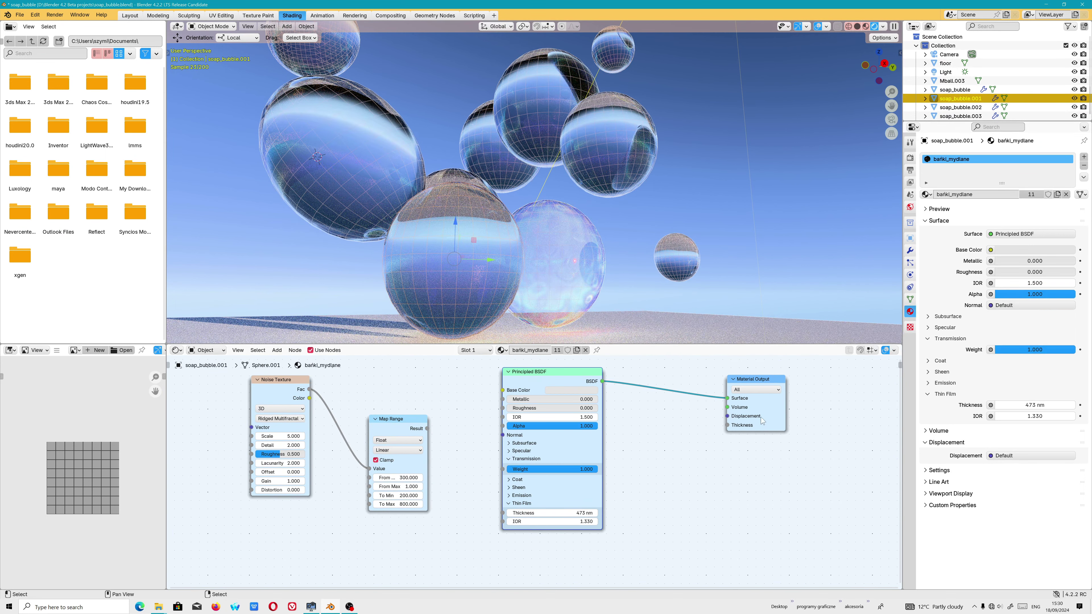
click(569, 302)
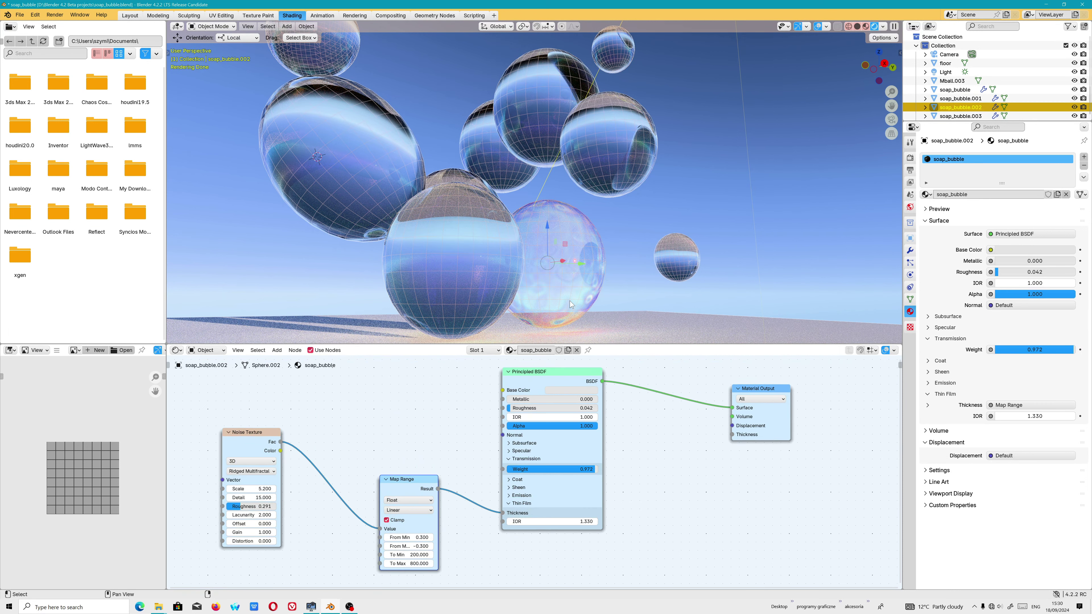
click(487, 277)
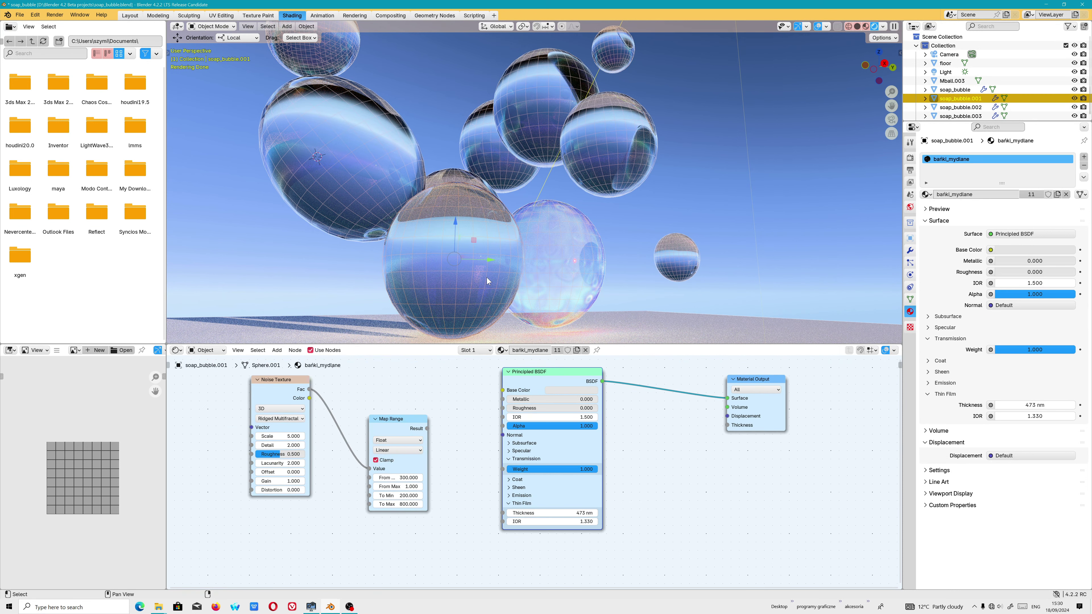
click(1028, 283)
Set the bańki_mydlane IOR to 1.000 and Roughness to 0.025, checking against soap_bubble.002.
text(1)
key(Return)
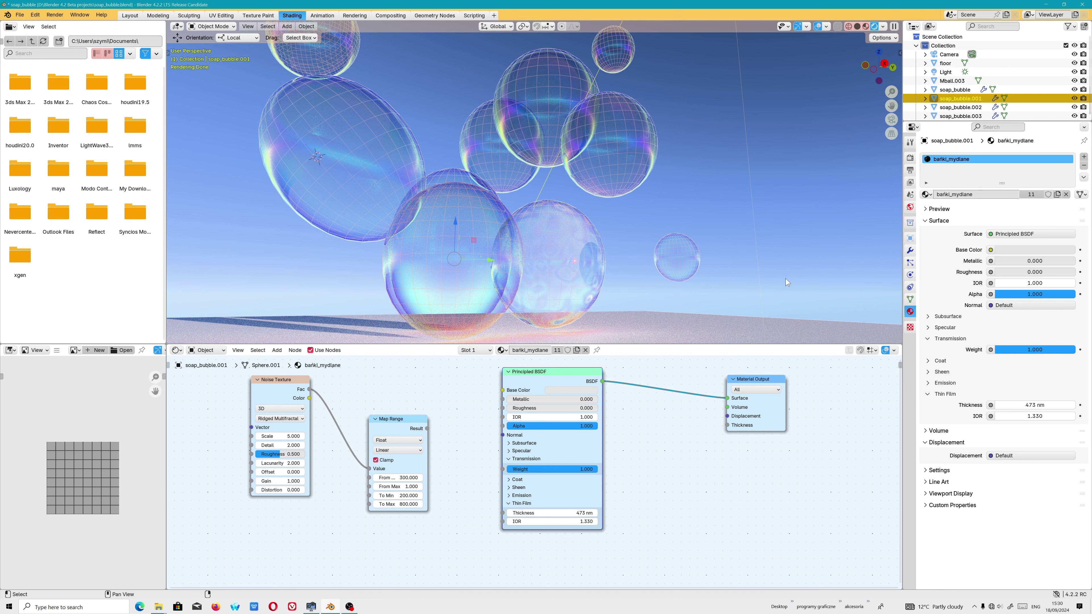
click(566, 285)
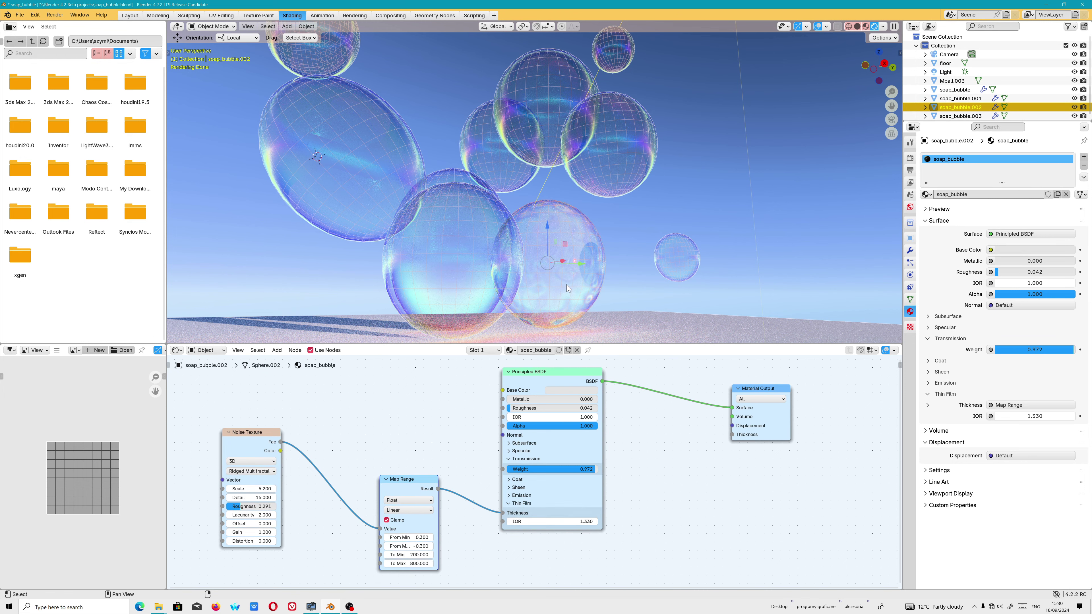
click(960, 98)
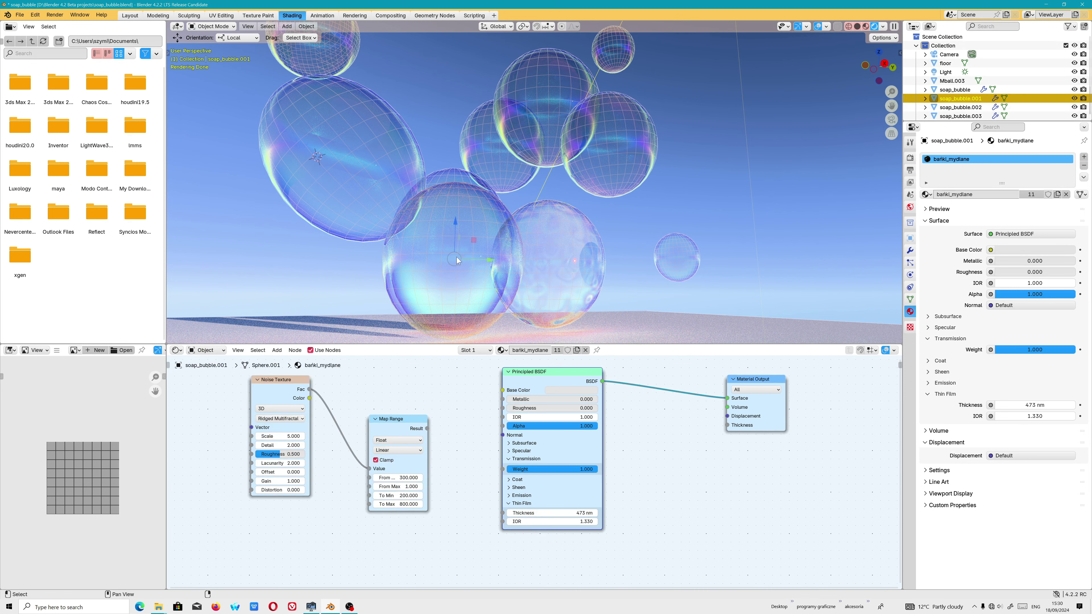
drag(1053, 277, 1057, 272)
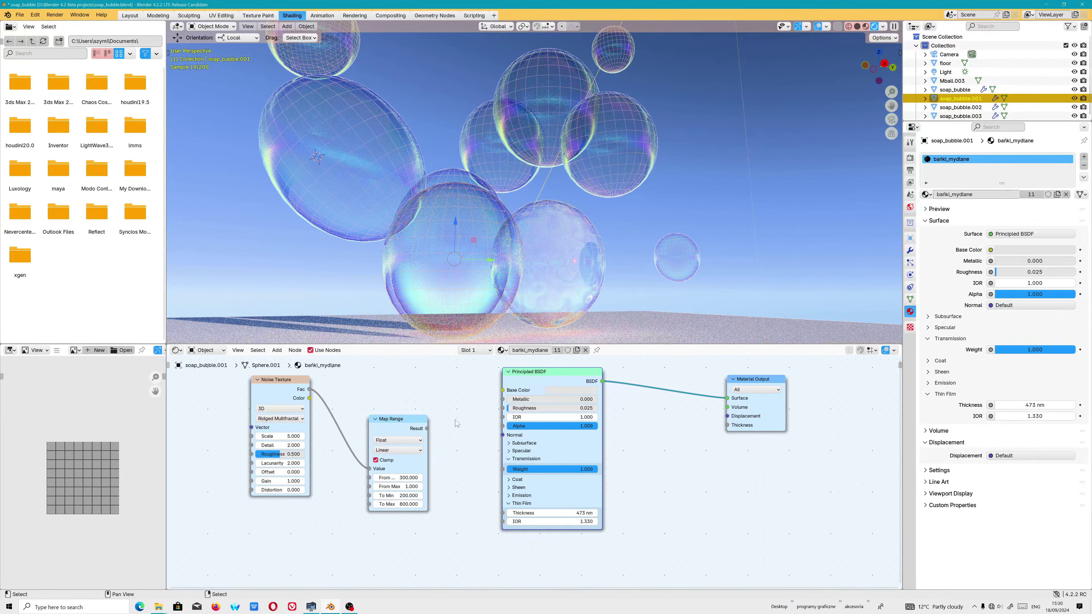
click(584, 266)
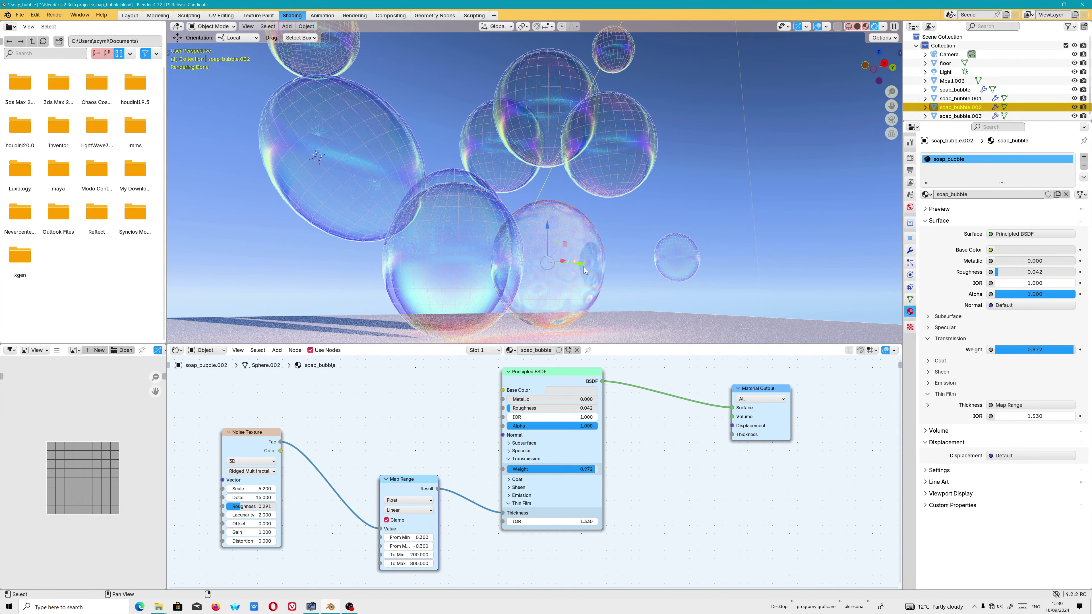
click(438, 278)
Link Map Range Result to Thin Film Thickness and lower Noise Roughness to 0.311.
drag(427, 429, 503, 513)
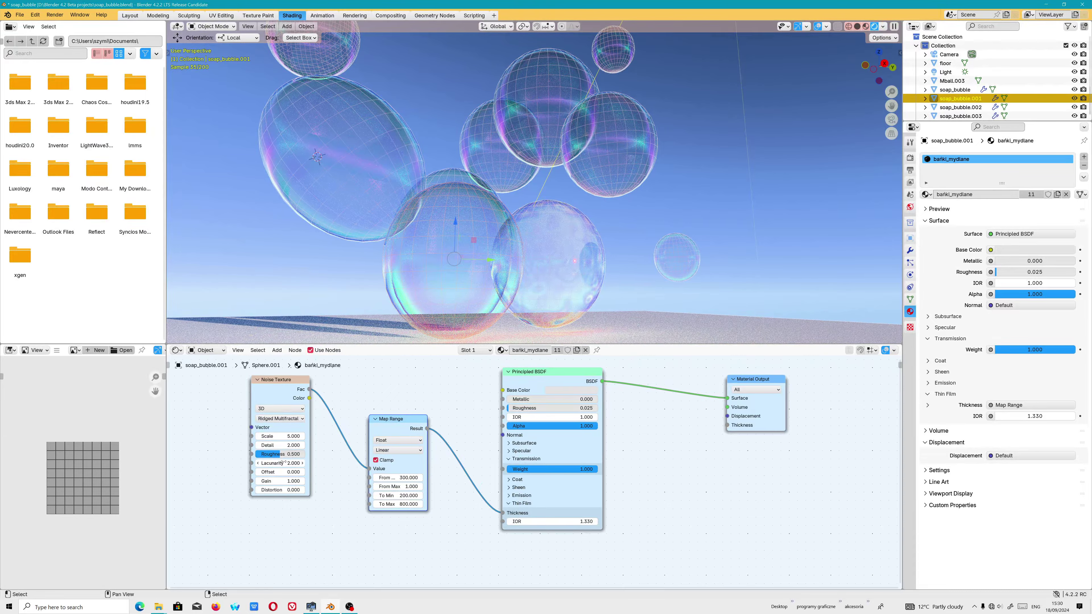
mouse_move(280, 454)
mouse_down()
mouse_move(270, 454)
mouse_move(275, 436)
mouse_move(293, 445)
mouse_up()
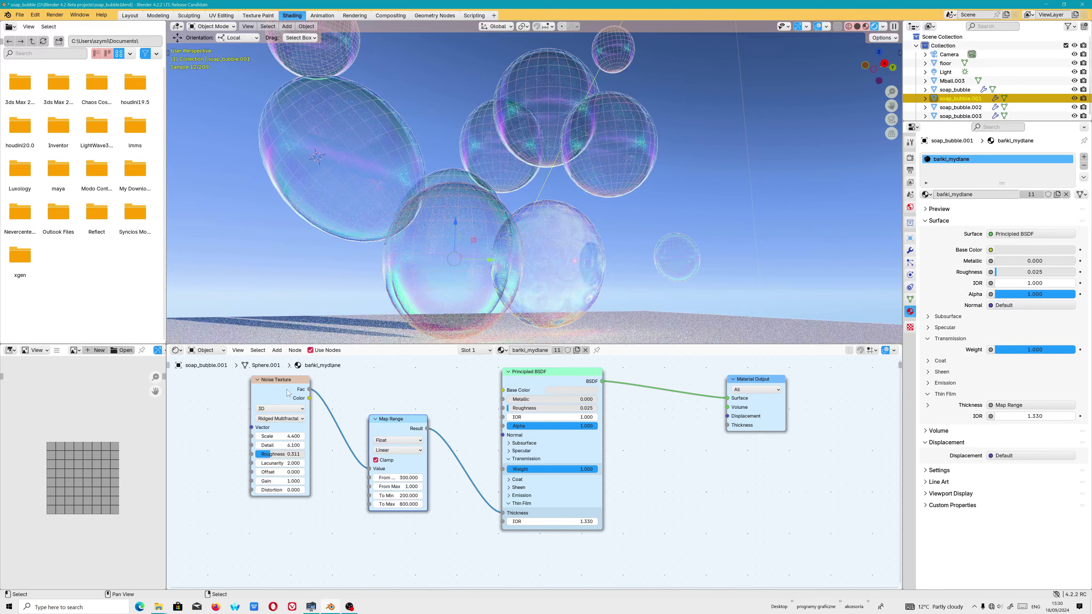
middle_drag(402, 478, 386, 489)
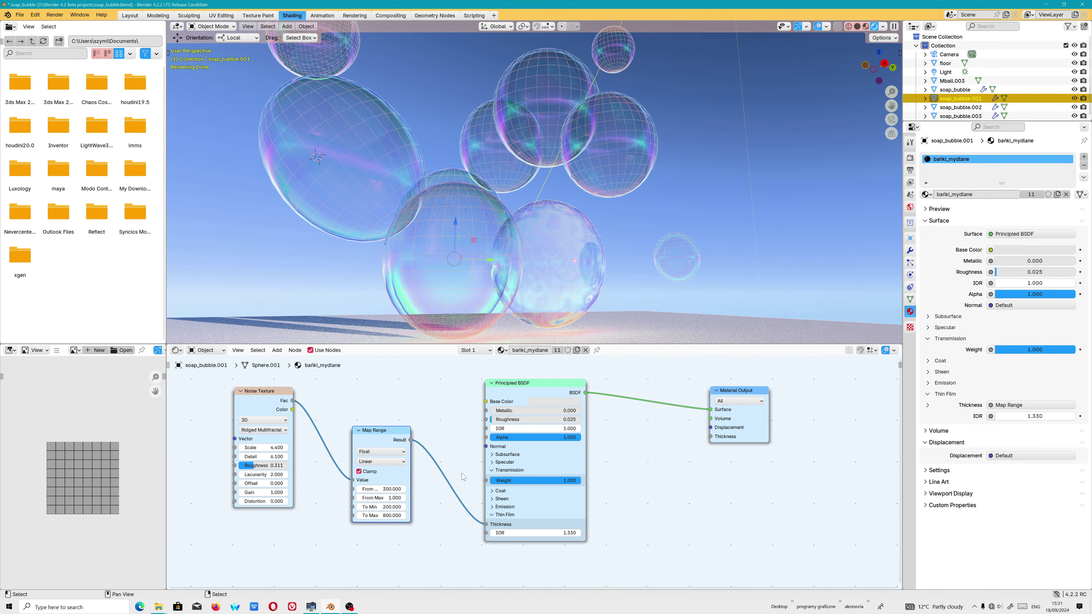
click(570, 283)
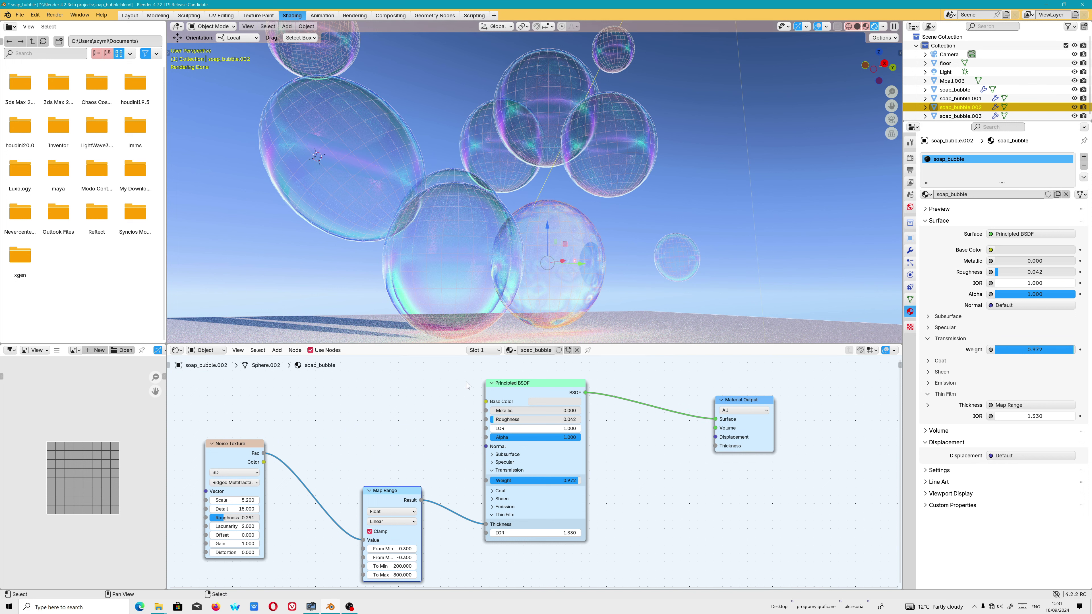
click(442, 303)
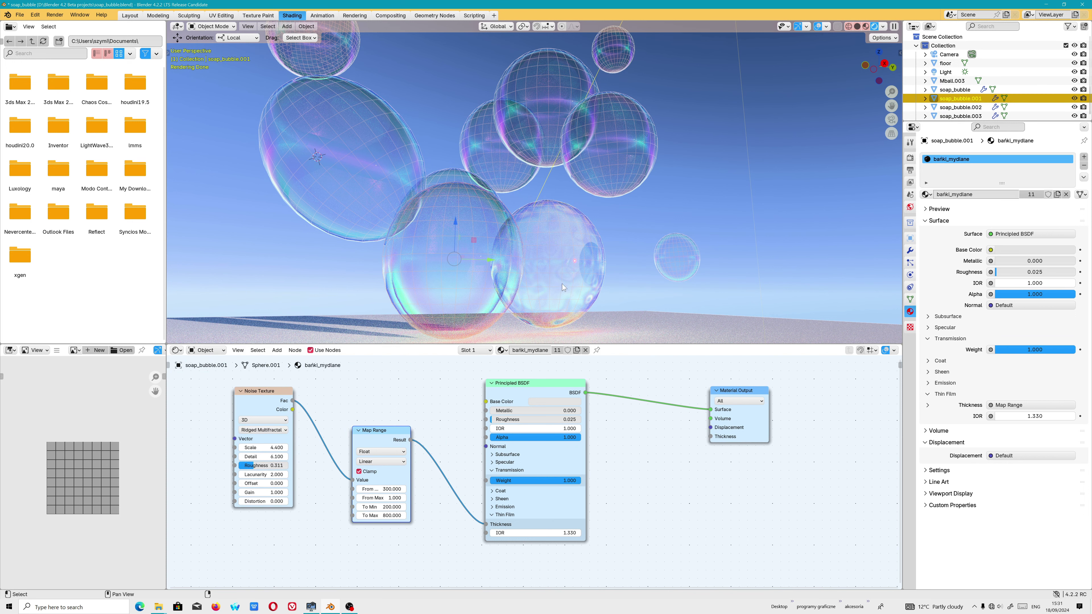
click(557, 297)
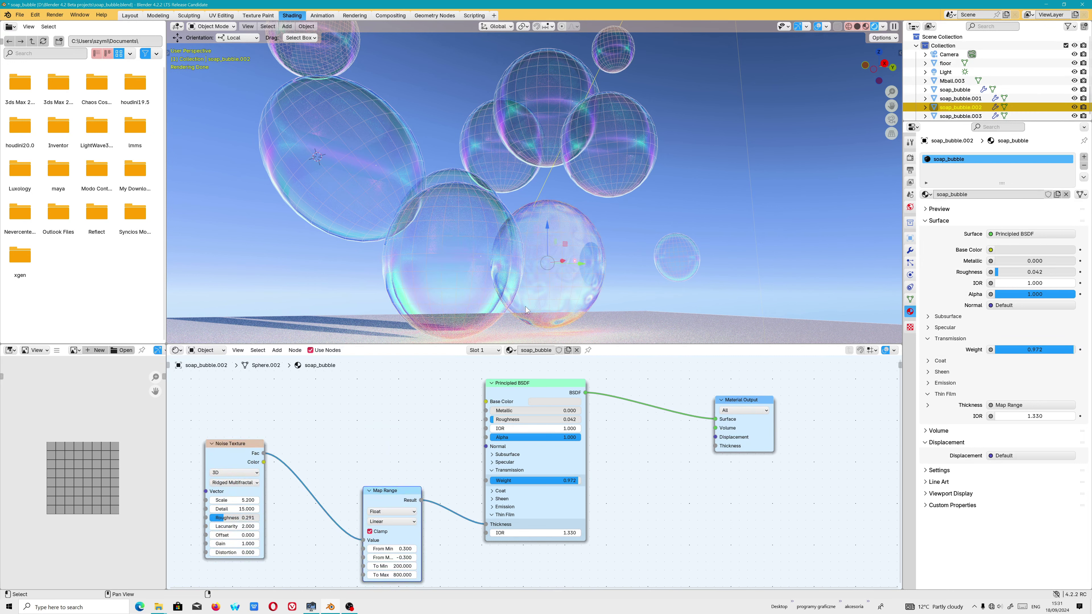
click(464, 298)
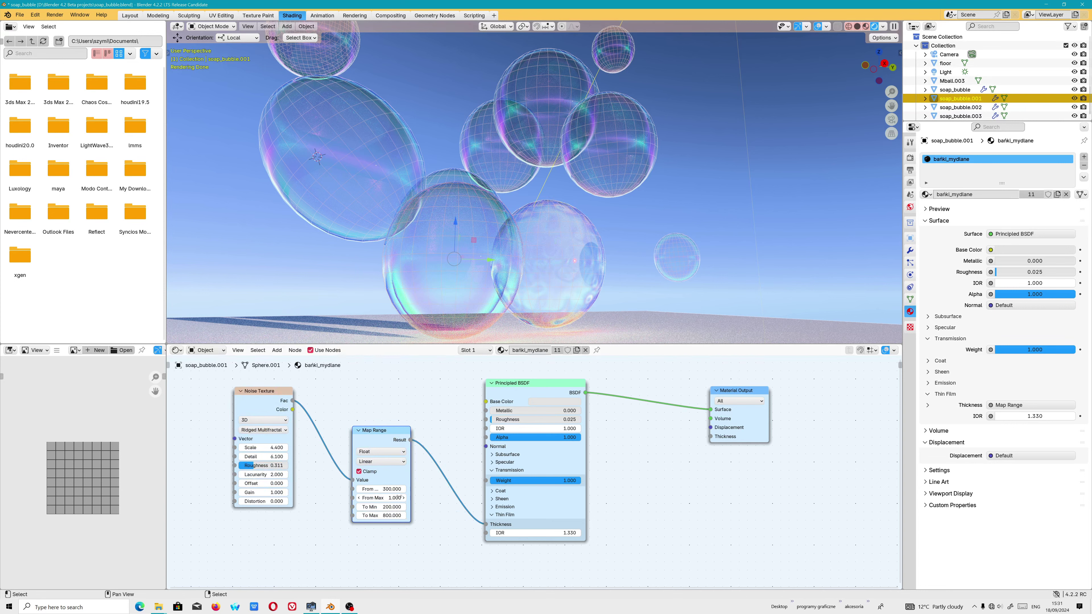
Set the Map Range From Min to 296 and To Min to 190.3.
click(391, 490)
key(Return)
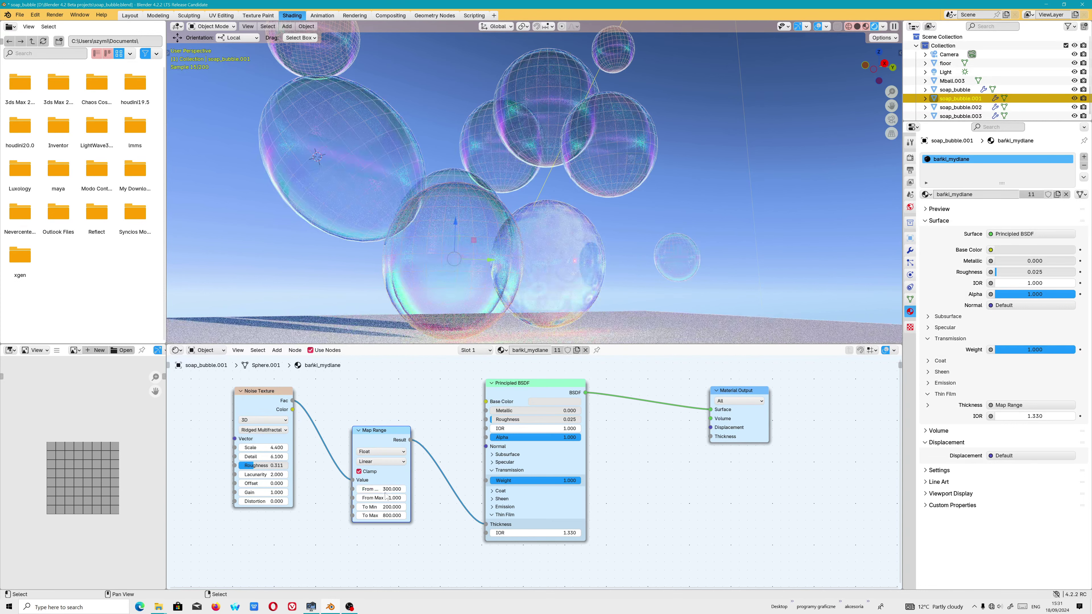
drag(385, 492, 517, 278)
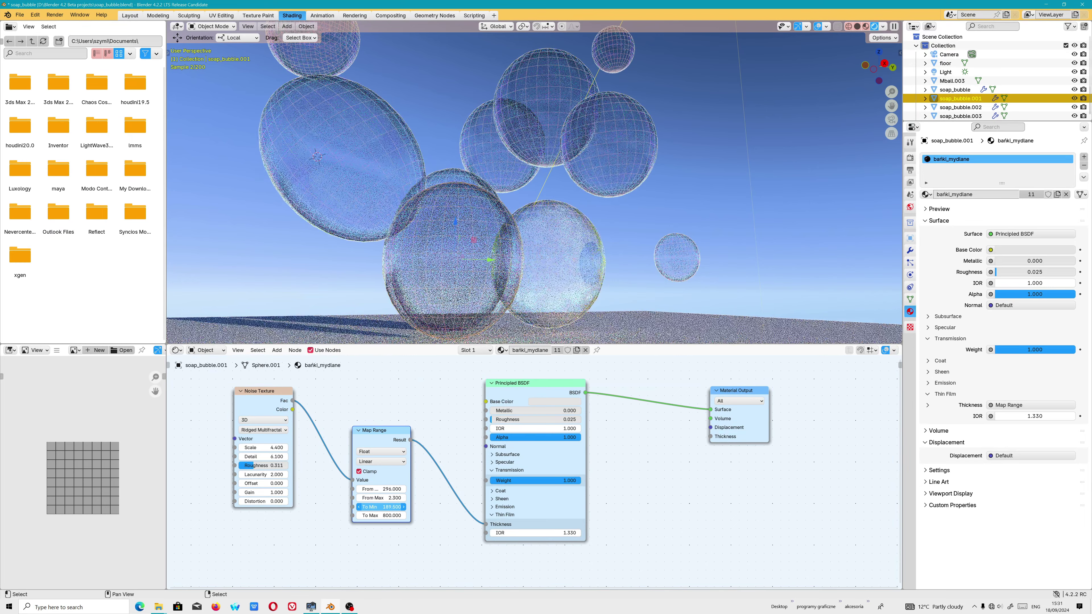
drag(392, 507, 374, 507)
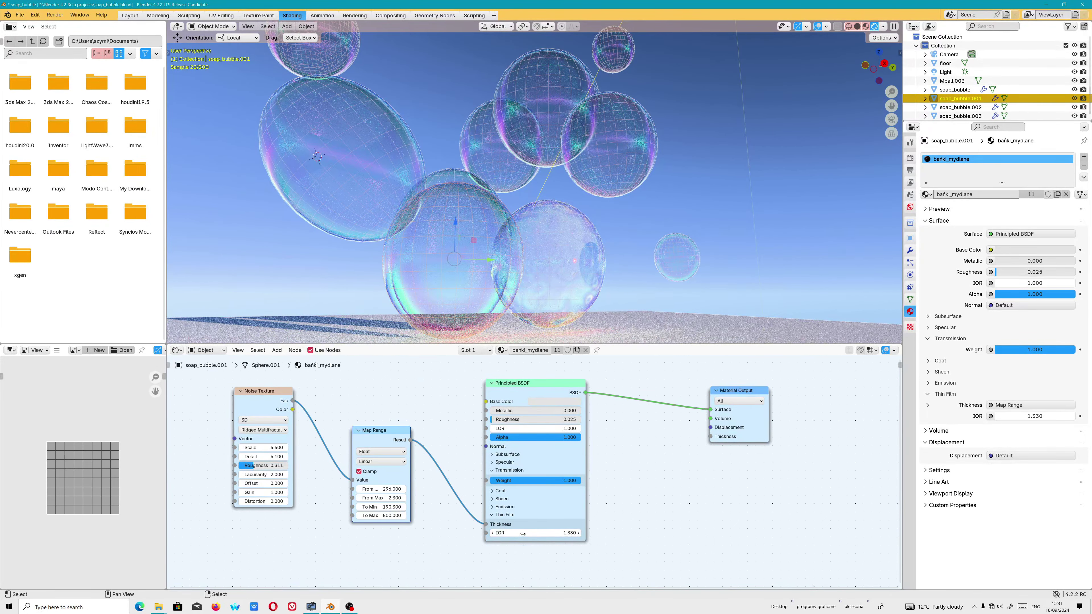
Set the film thickness to 500 nm, then relink Map Range Result to Thickness.
drag(486, 524, 460, 555)
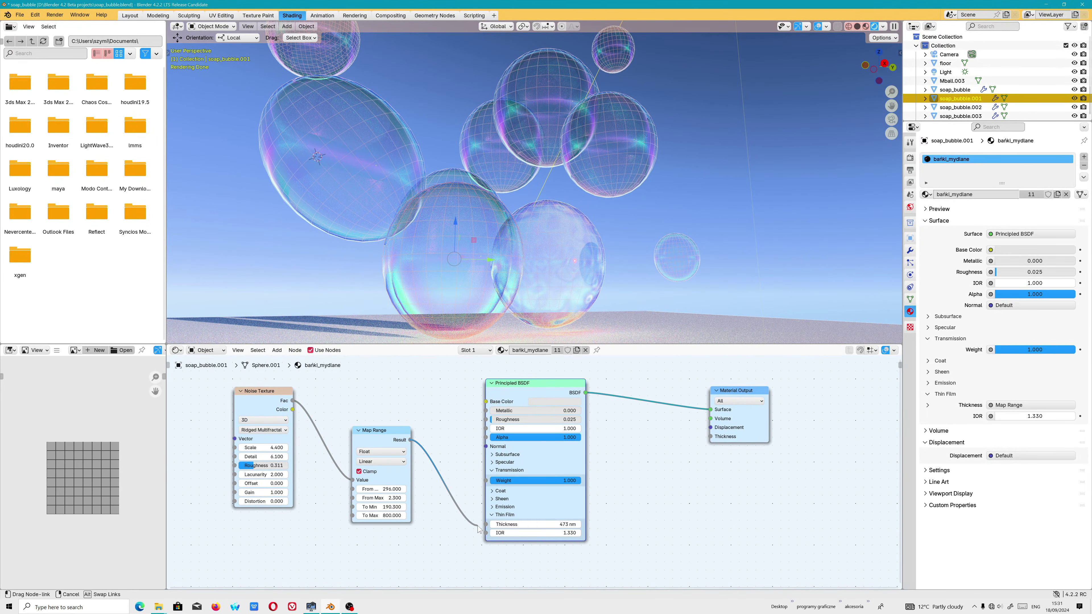
click(533, 524)
text(500)
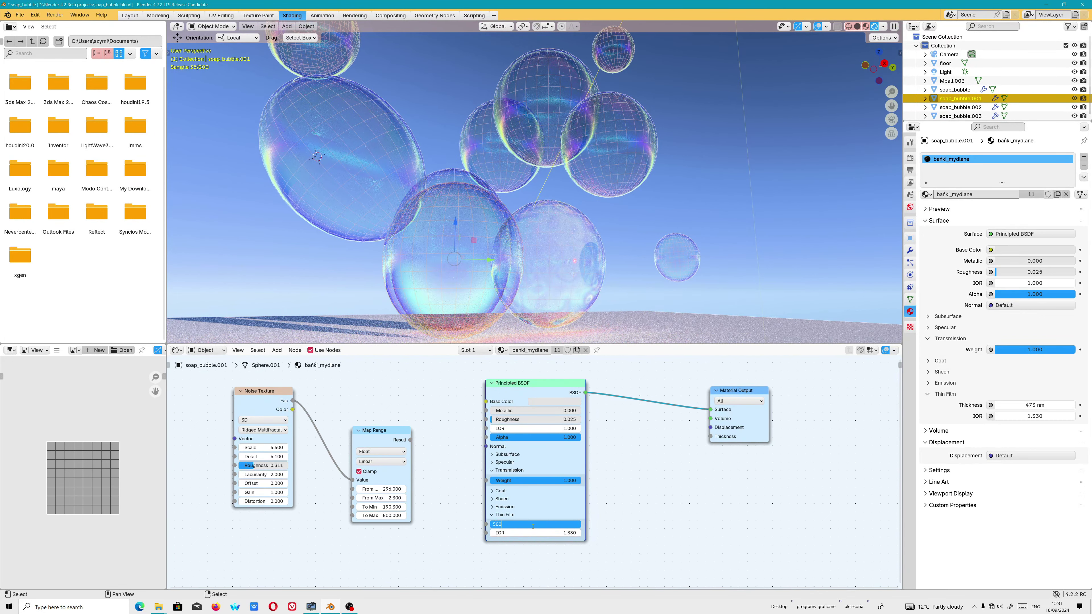
key(Return)
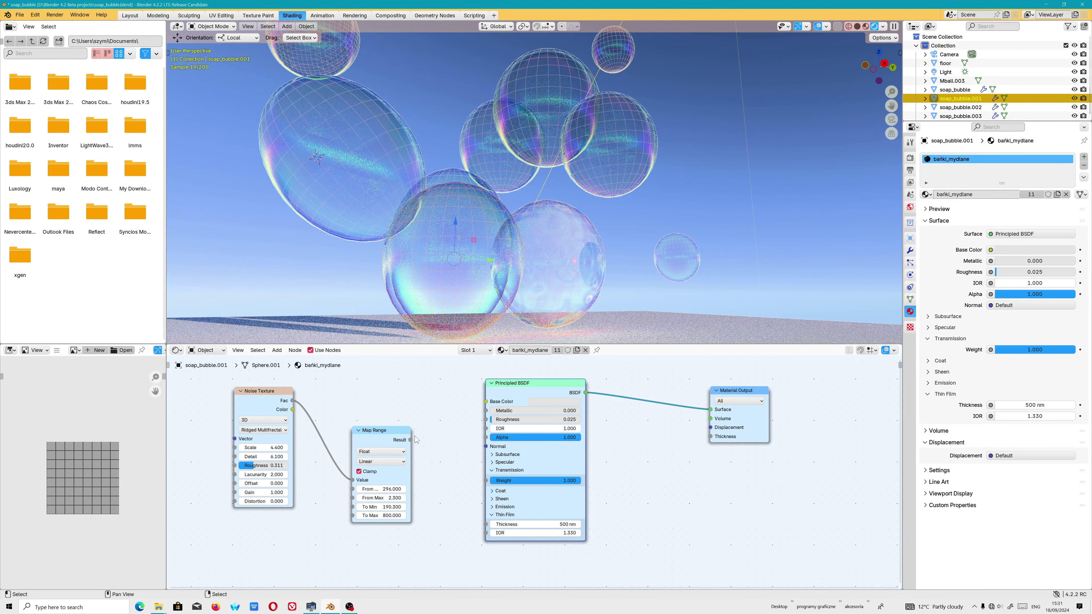
drag(412, 441, 487, 525)
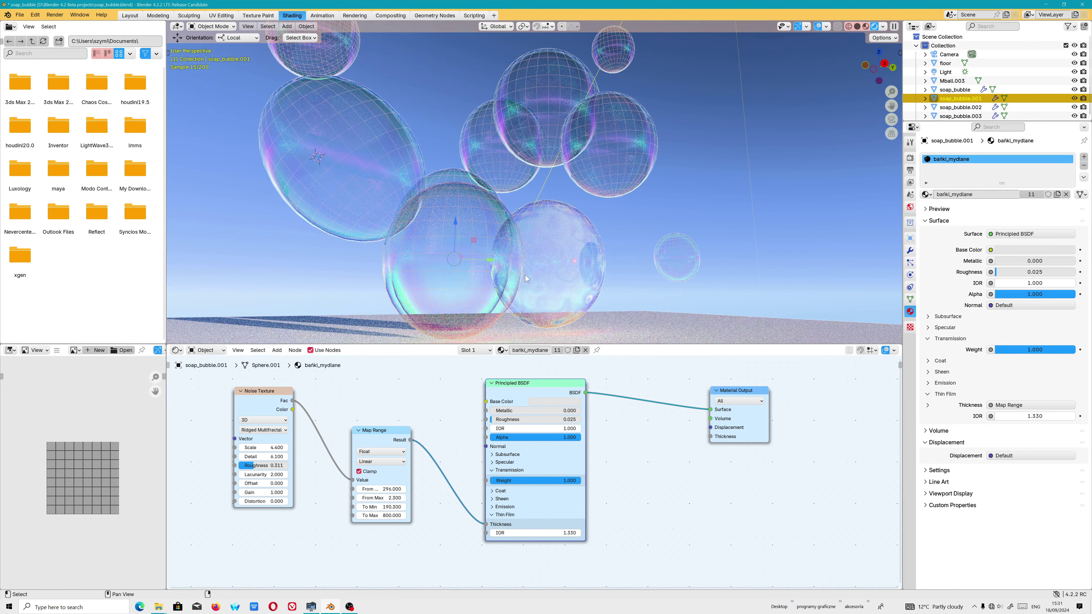
Set Map Range From Max to -1.300 and adjust the noise Detail, comparing with soap_bubble.002.
click(677, 235)
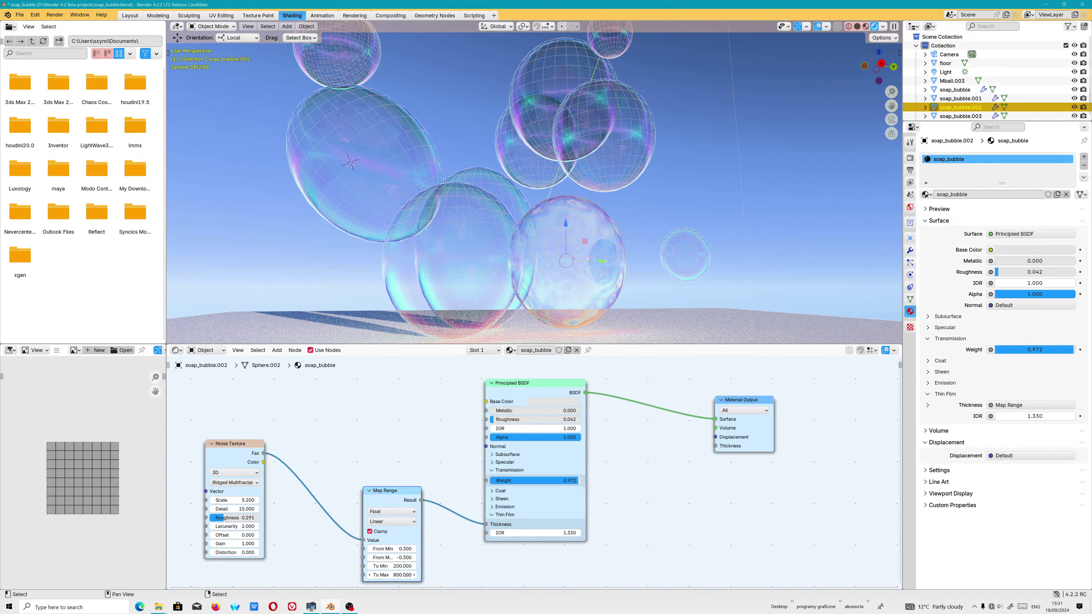
click(477, 287)
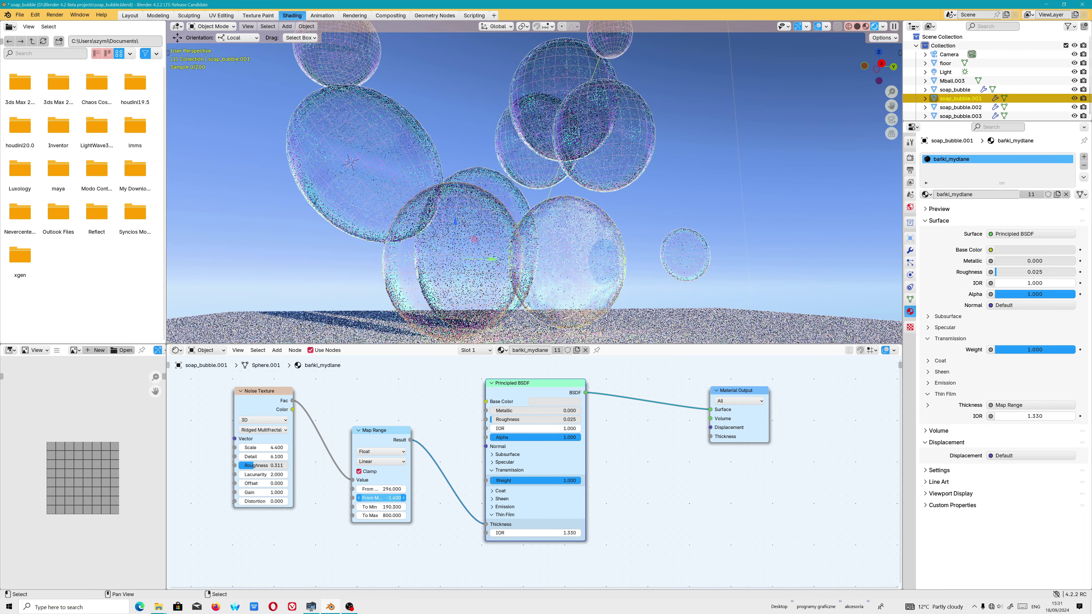
drag(381, 498, 389, 498)
middle_drag(576, 302, 546, 261)
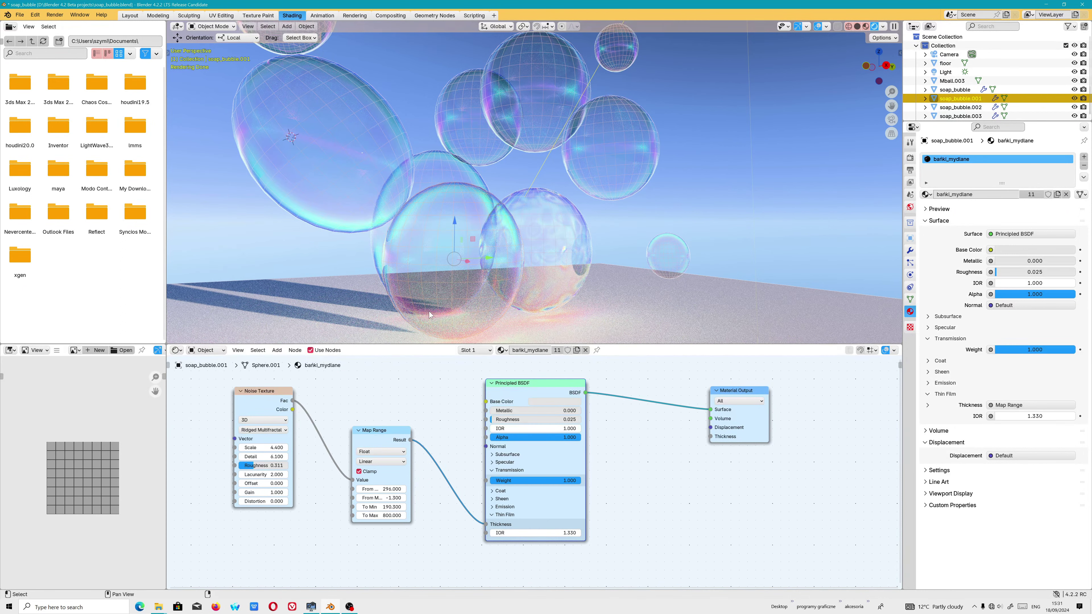
click(584, 269)
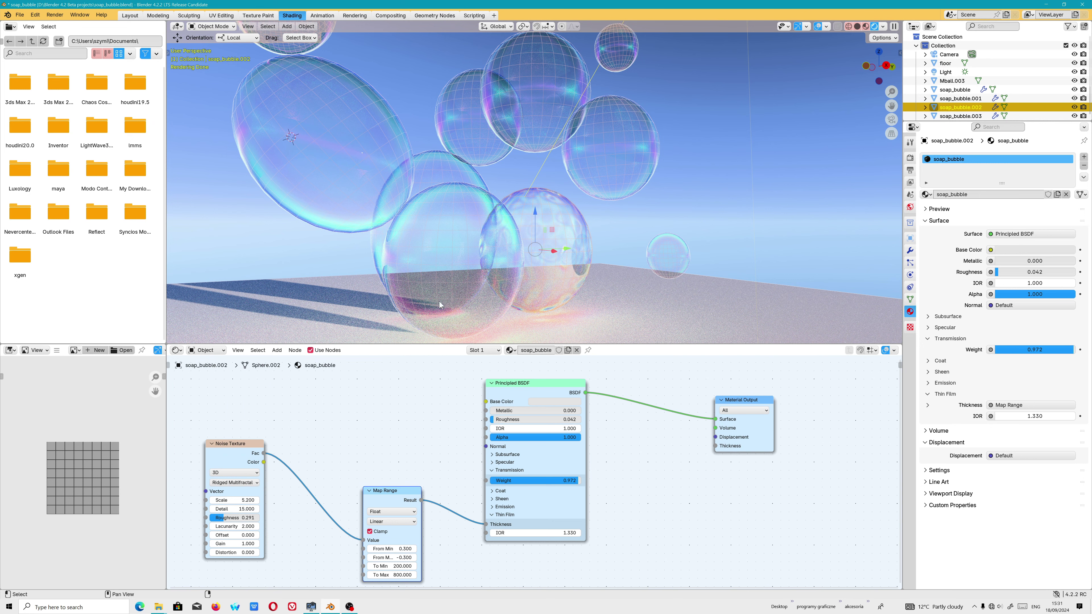
click(429, 304)
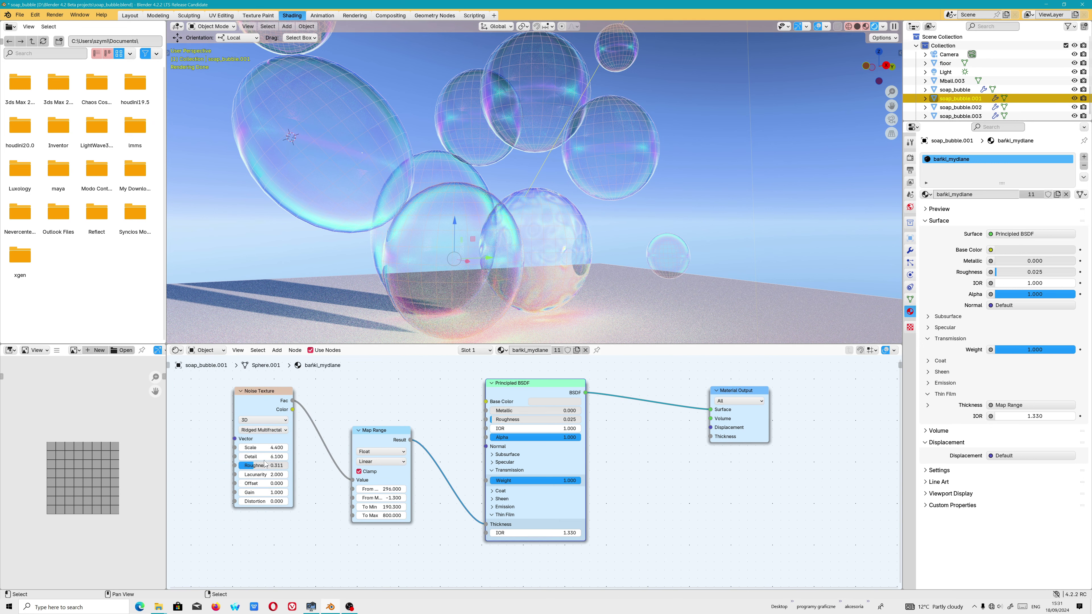
drag(263, 456, 247, 456)
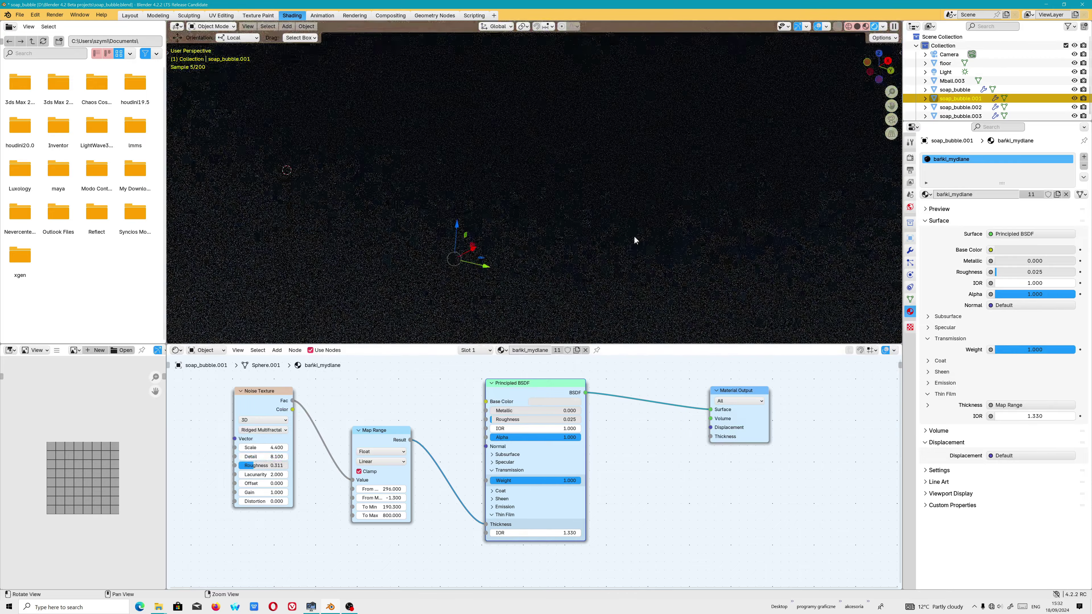
Set Thin Film IOR to 1.100 and raise Roughness to 0.060, orbiting to inspect the bubbles.
mouse_move(635, 240)
middle_down()
mouse_move(612, 253)
mouse_move(607, 273)
mouse_move(610, 215)
middle_up()
click(610, 215)
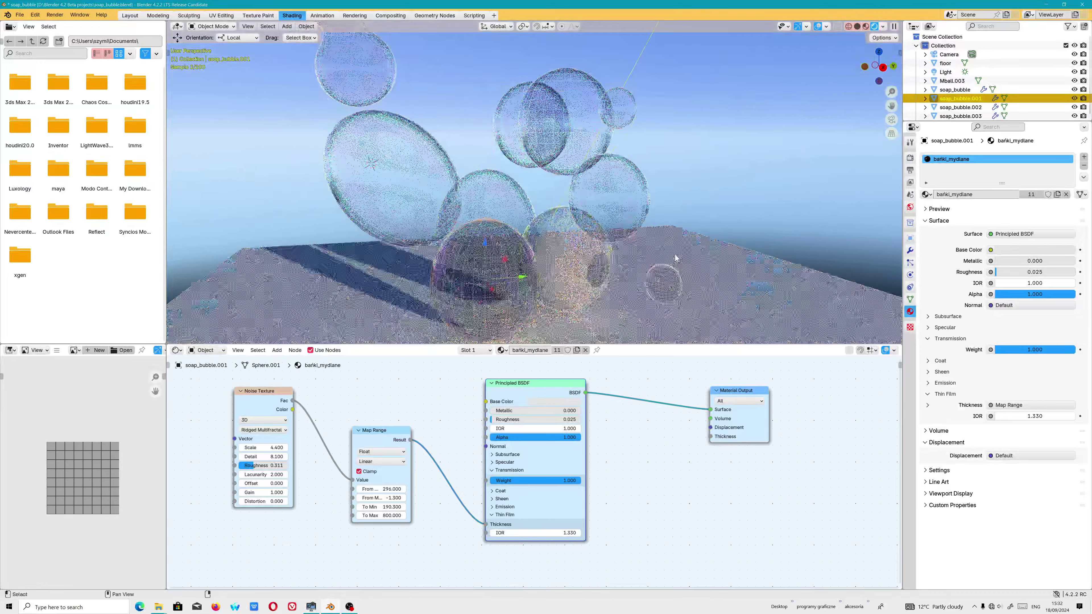
click(518, 534)
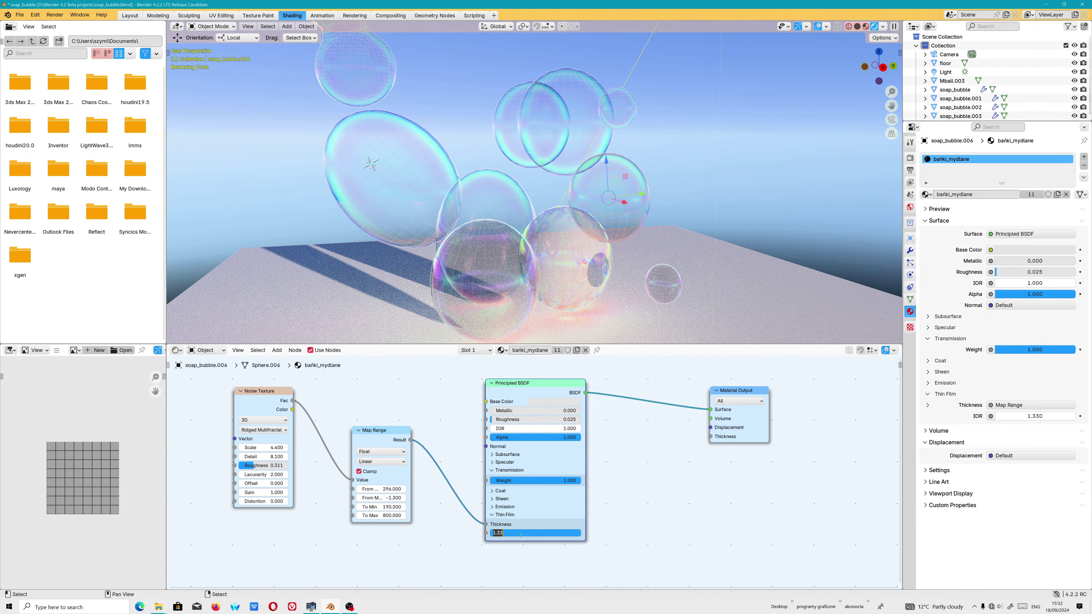
text(1)
key(Return)
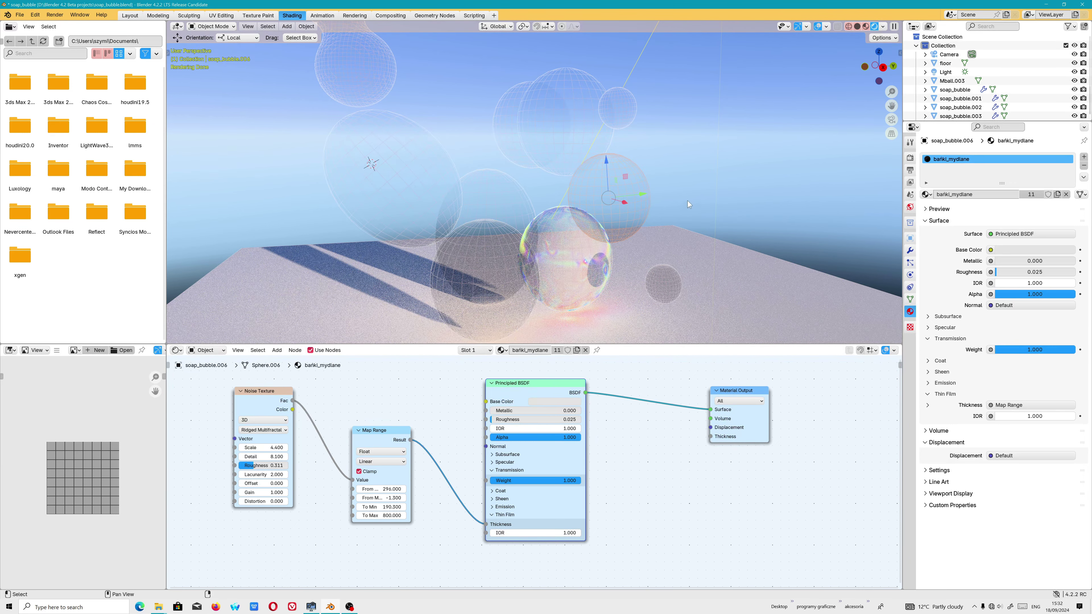
middle_drag(687, 200, 700, 184)
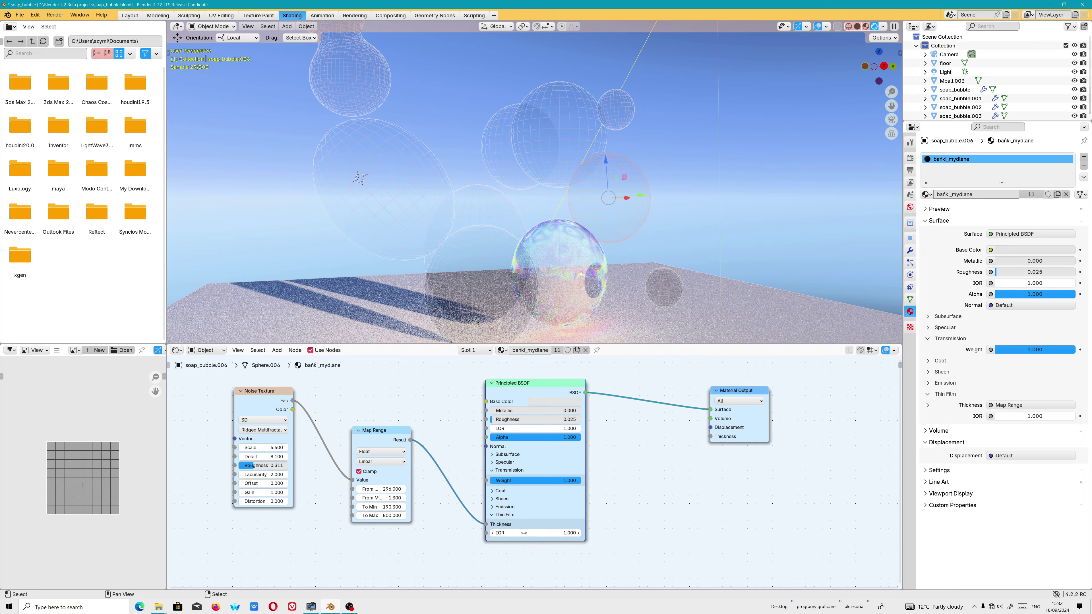
click(523, 532)
drag(523, 533, 612, 349)
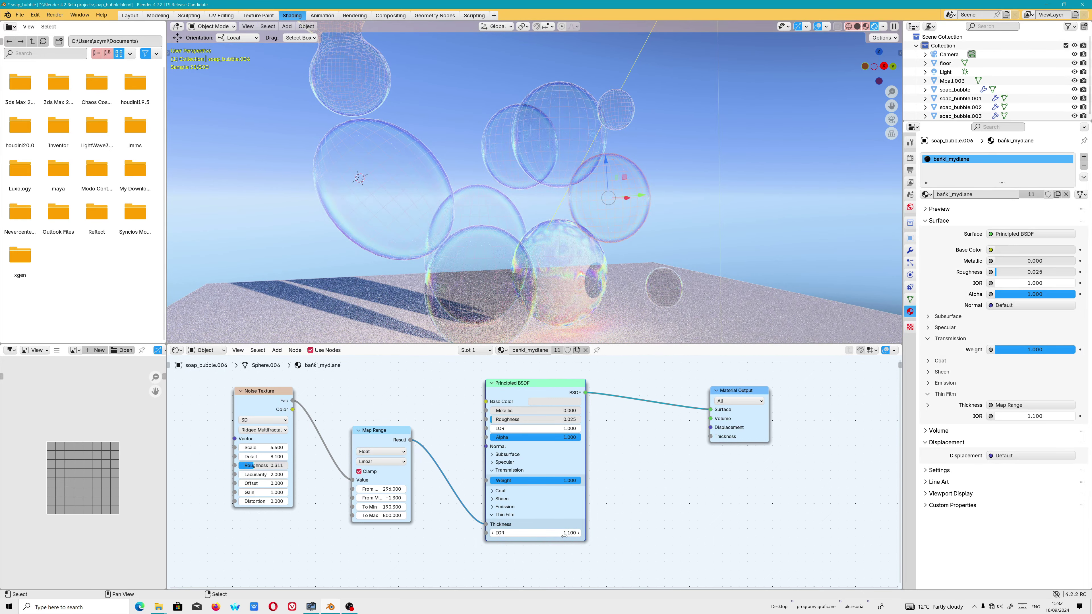
middle_drag(685, 282, 590, 368)
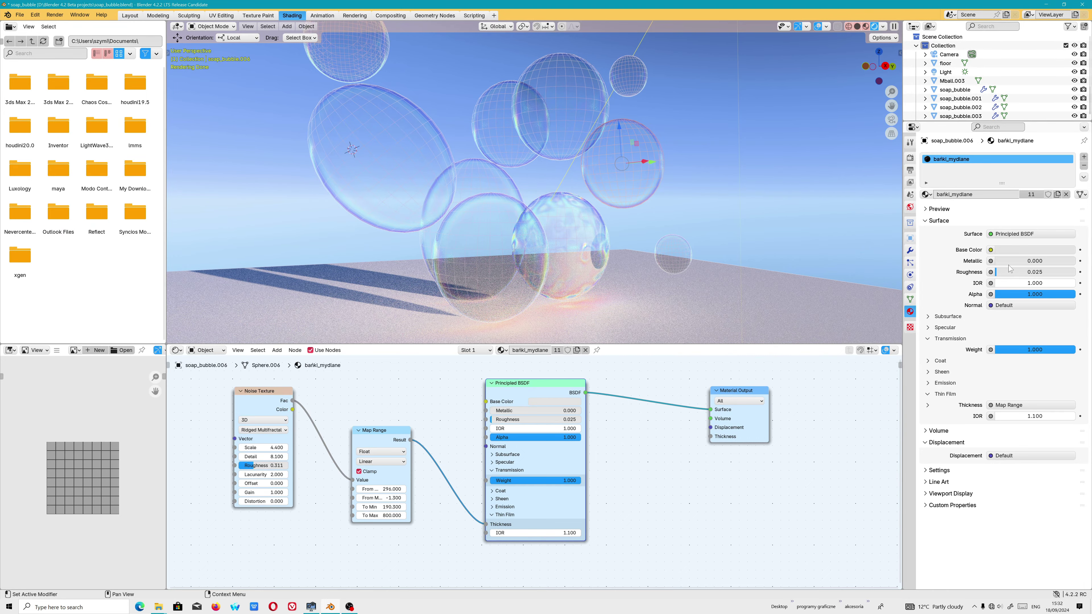
drag(1010, 269, 1018, 269)
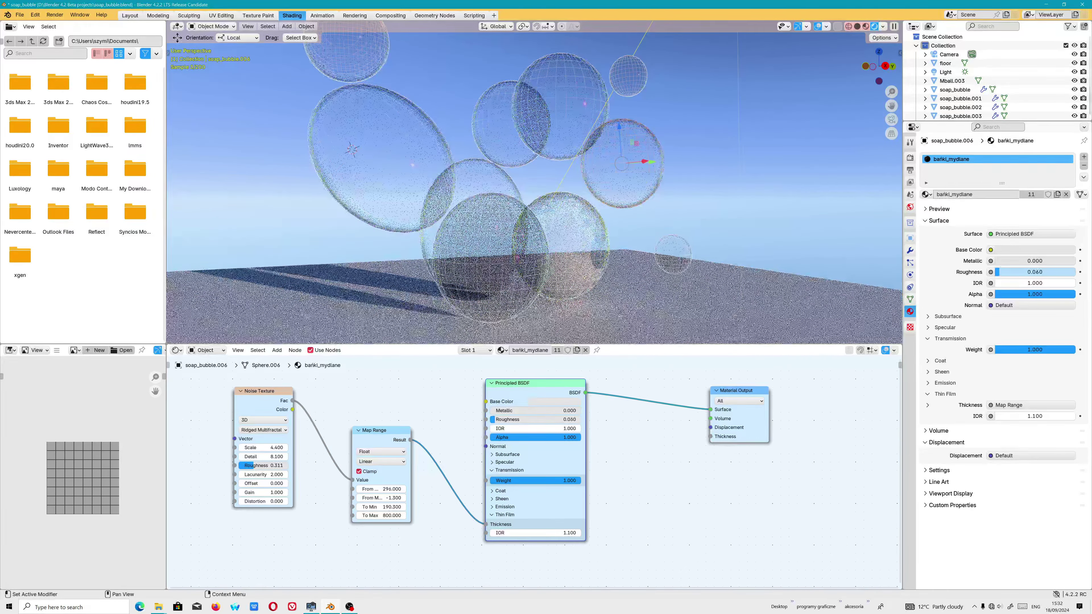
Inspect soap_bubble.002's nodes, replug Map Range Result into Thickness, and reselect soap_bubble.001.
click(562, 294)
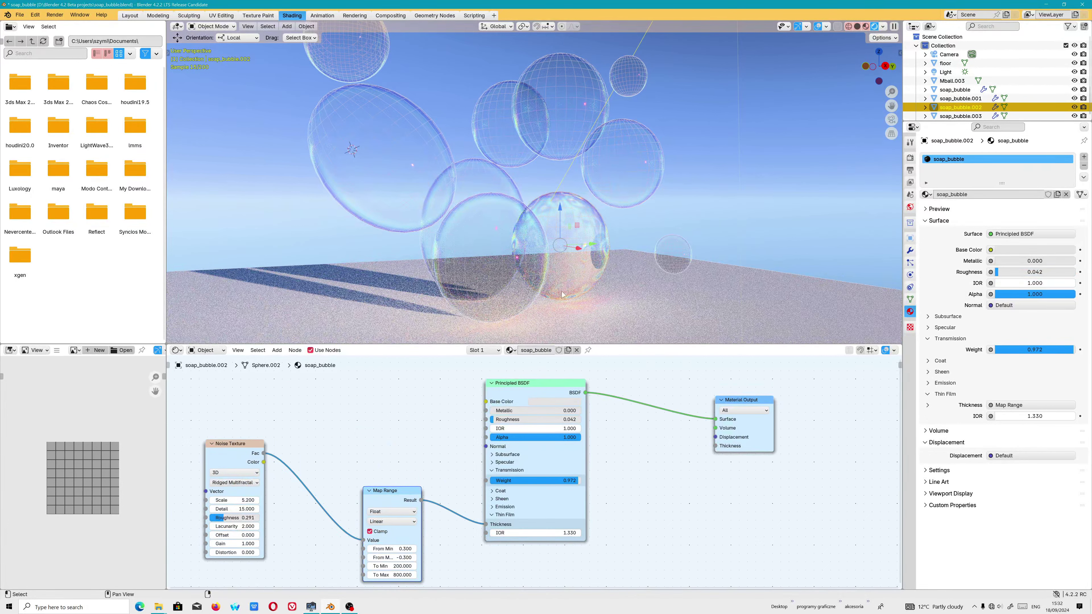
middle_drag(451, 454, 447, 430)
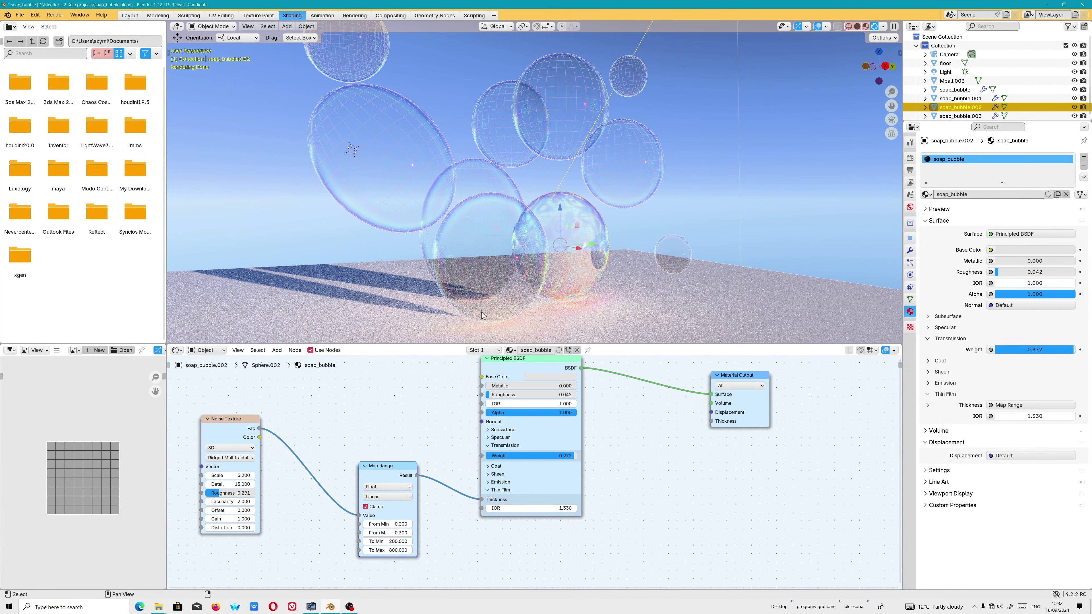
middle_drag(668, 440, 690, 470)
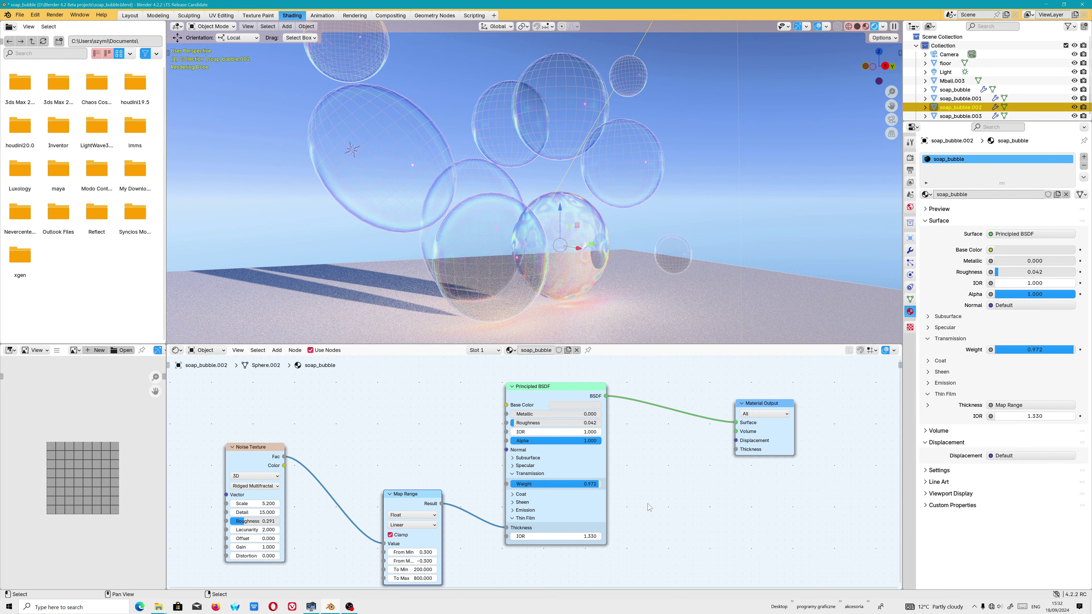
shift+scroll(593, 507, down, 2)
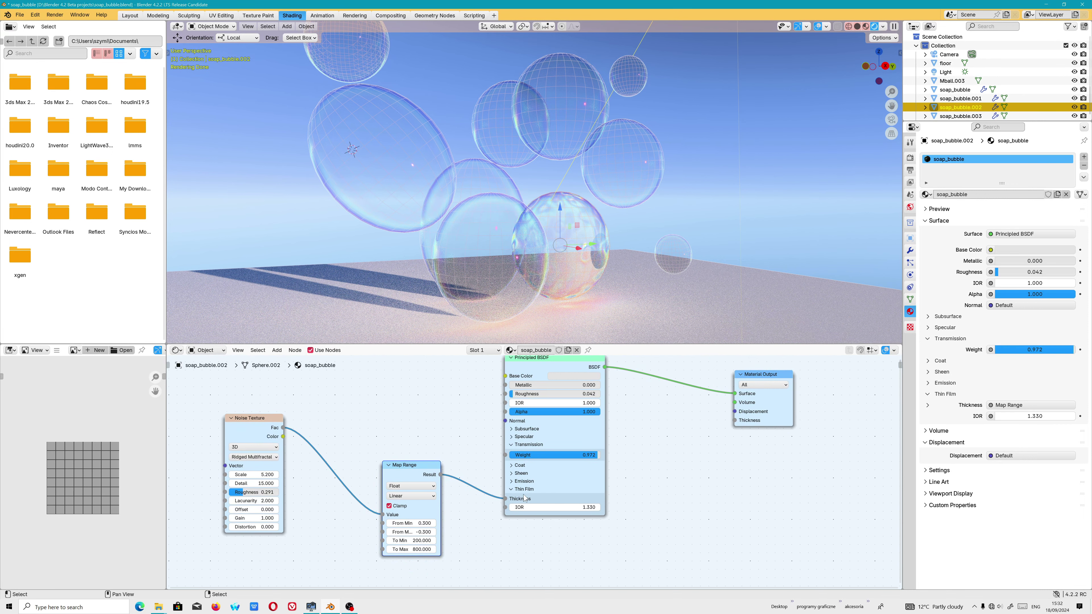
drag(506, 499, 509, 506)
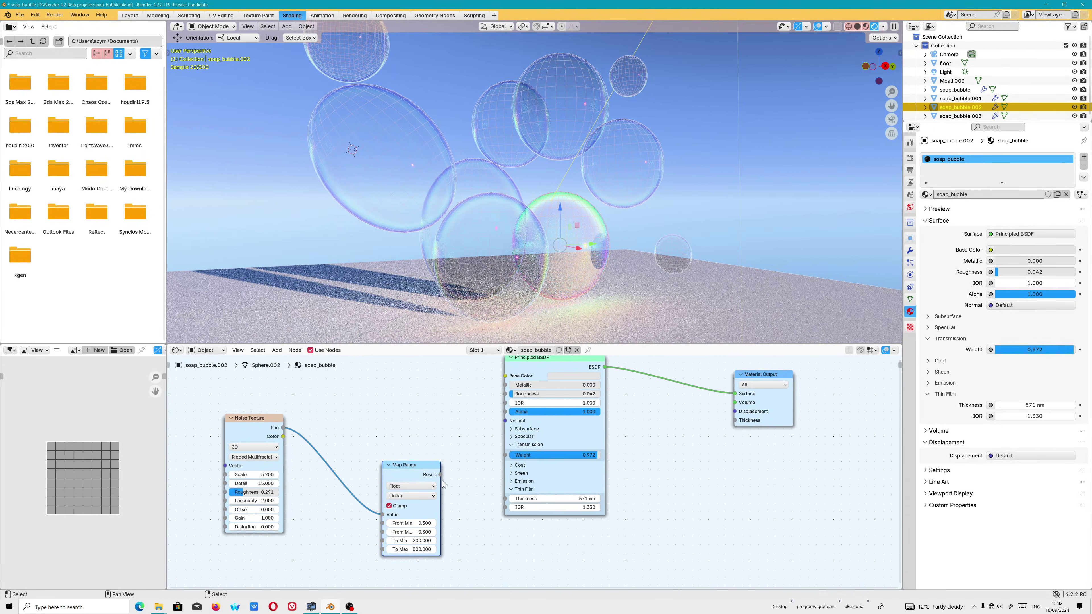
drag(440, 475, 505, 499)
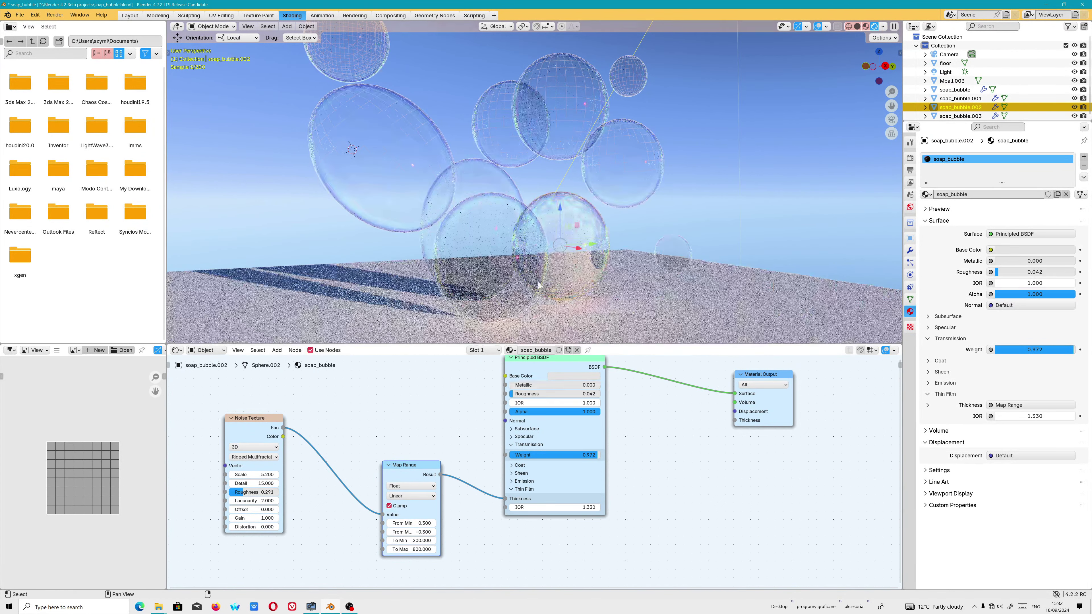
click(524, 287)
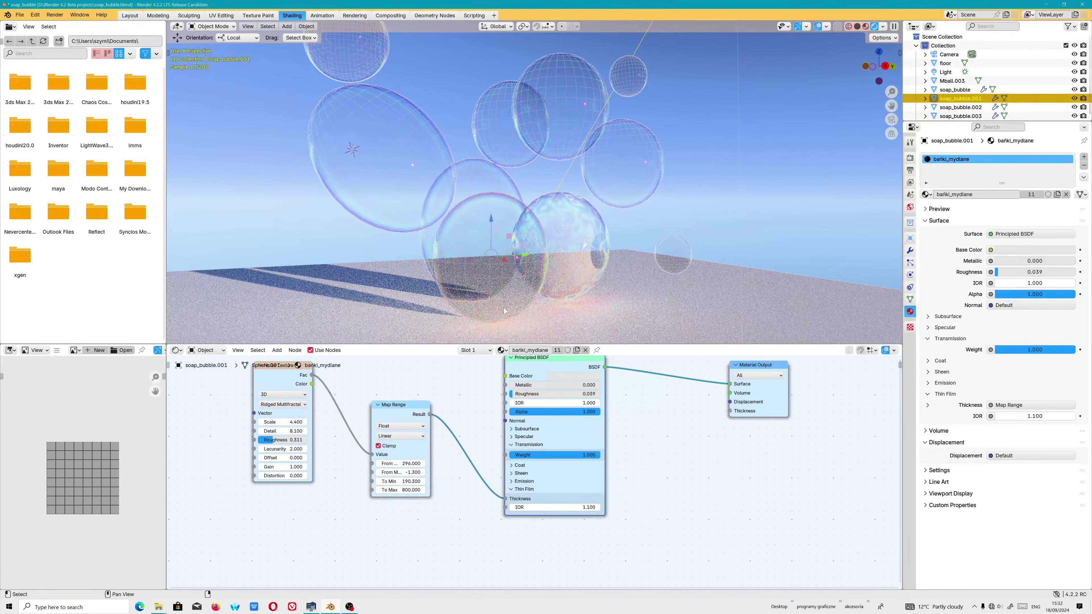
Set the Map Range To Min to 200 and To Max to 700, then select soap_bubble.002.
click(409, 482)
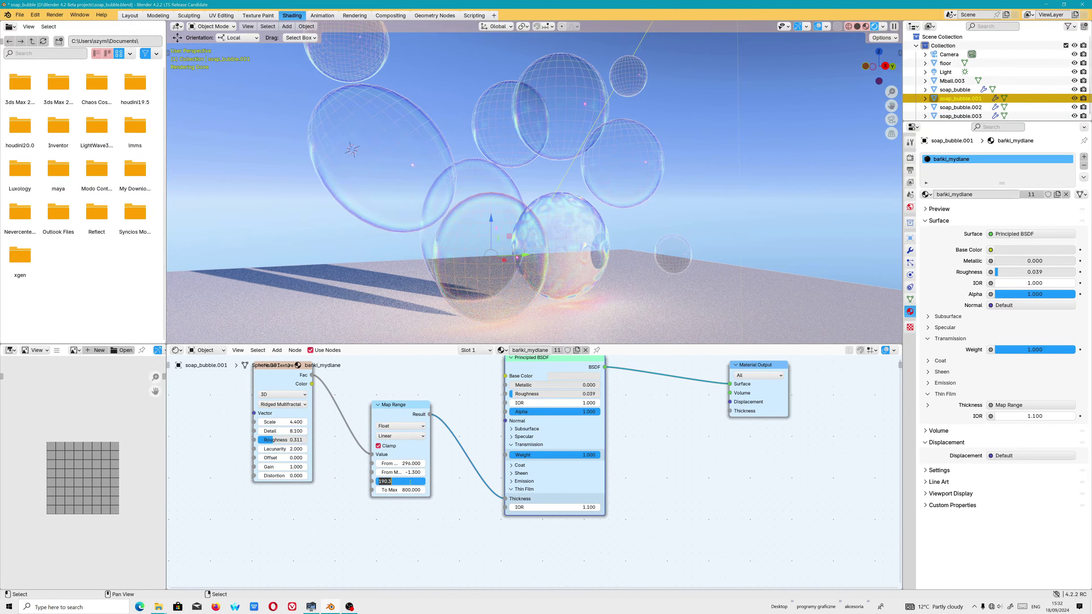
text(0)
key(Return)
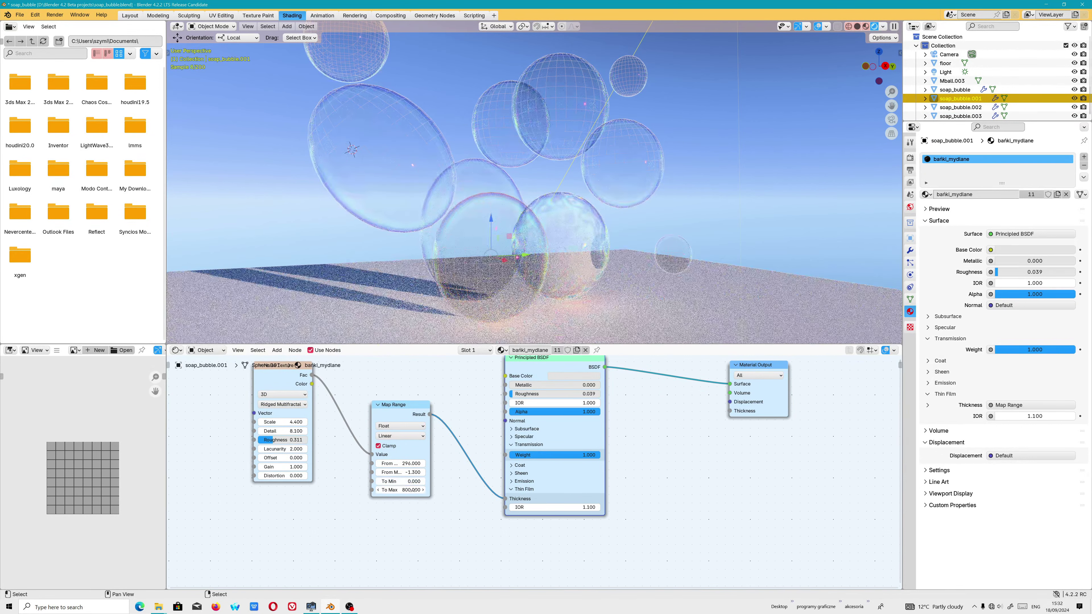
click(409, 490)
text(0)
key(Return)
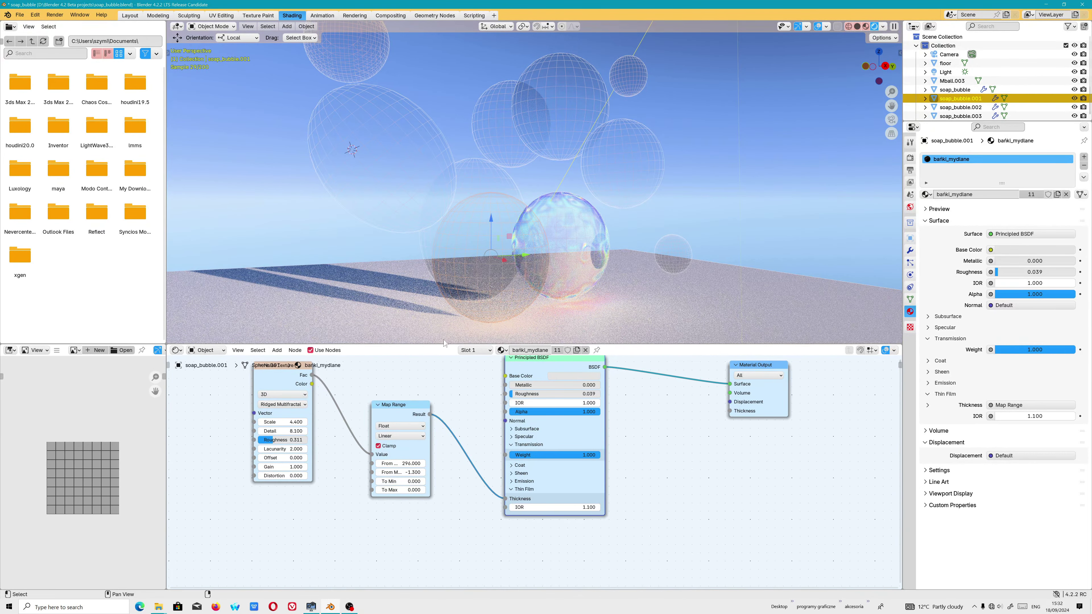
click(406, 481)
text(200.000)
key(Return)
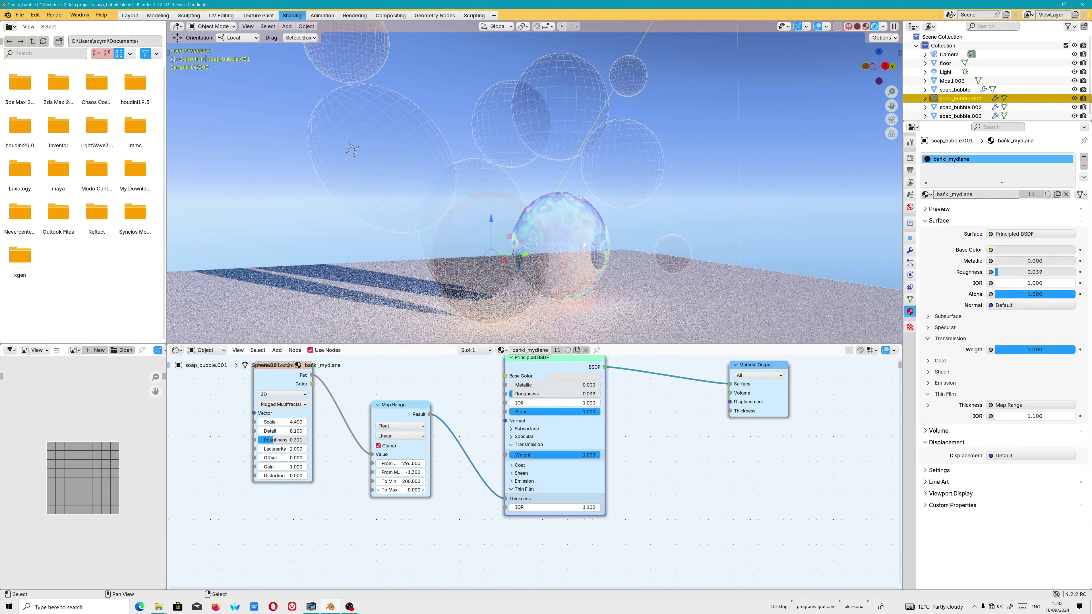
click(411, 491)
text(700)
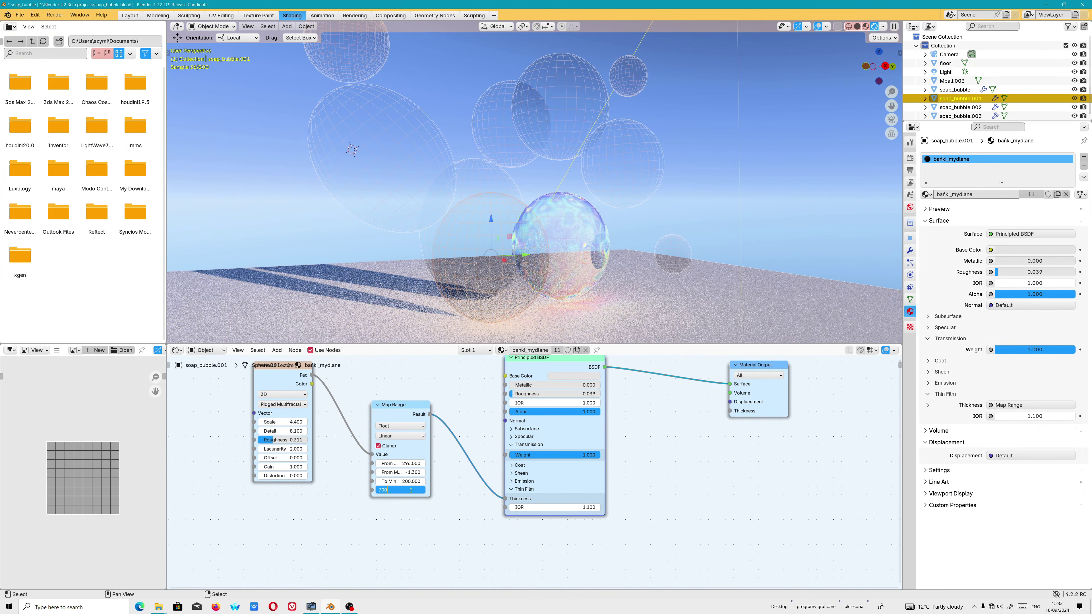
key(Return)
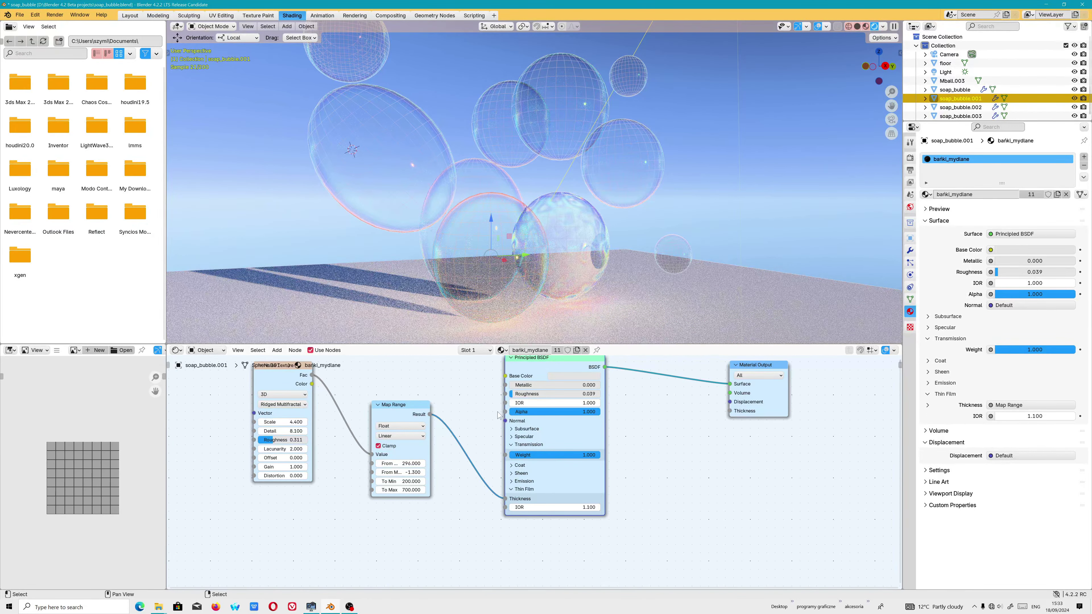
click(585, 265)
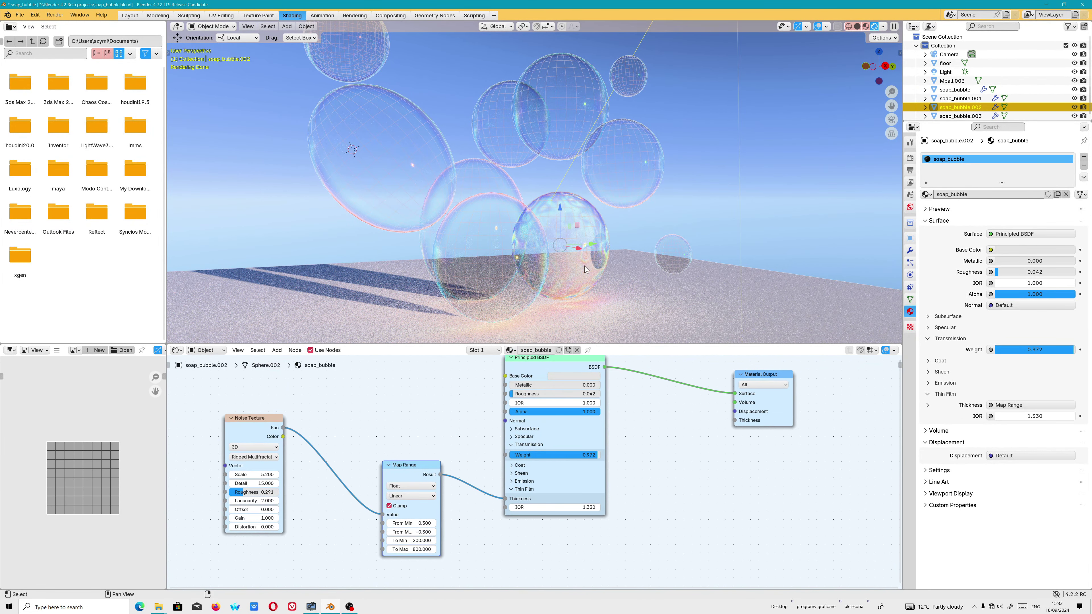
Select soap_bubble.001 and set its Map Range From Min to 1.400.
click(517, 292)
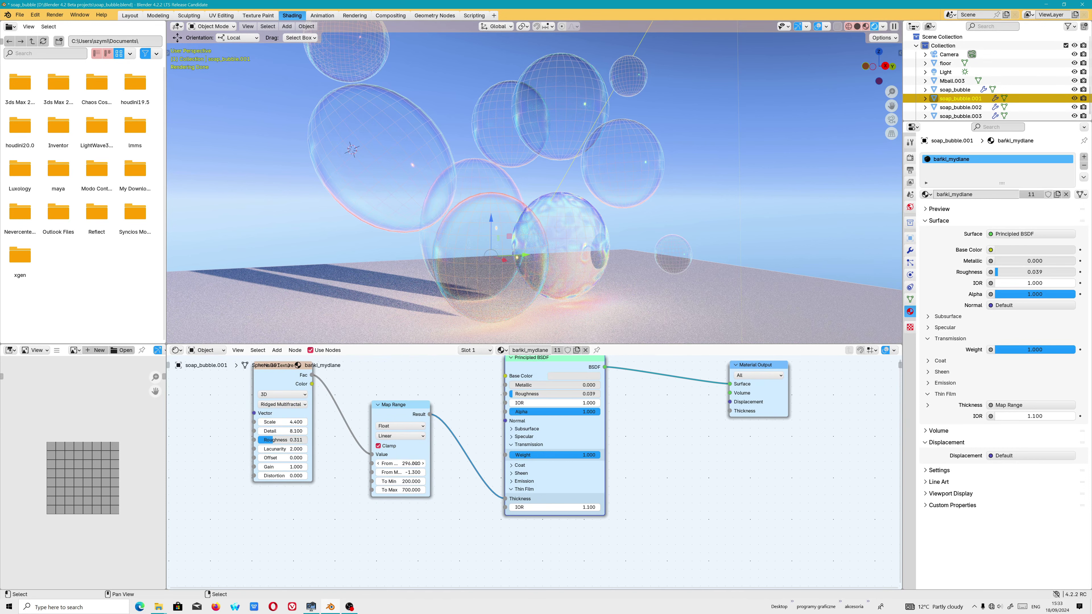
drag(416, 463, 402, 463)
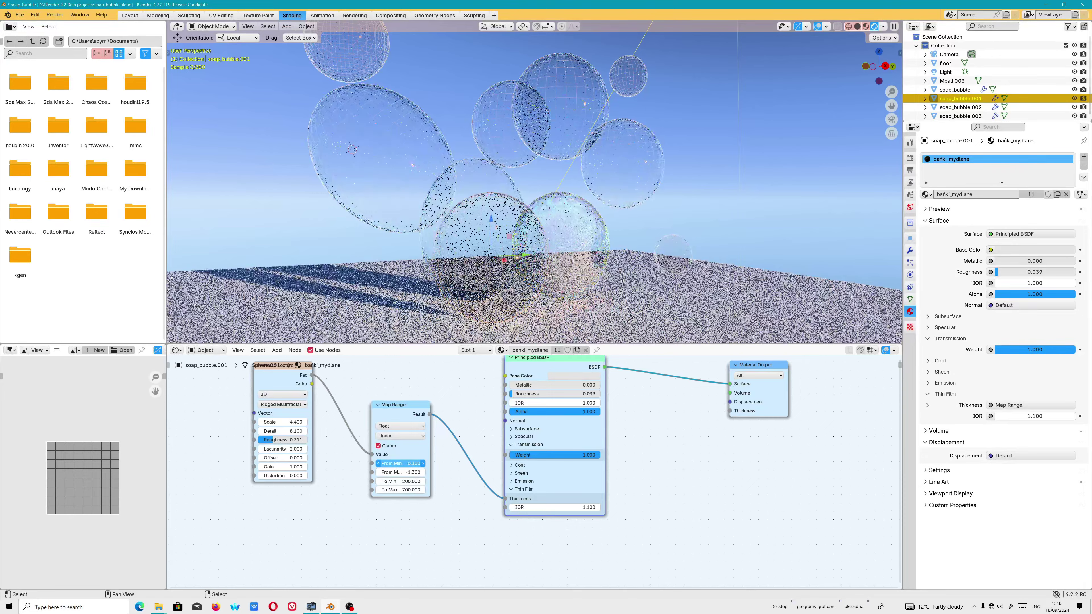
drag(402, 463, 406, 463)
scroll(544, 244, up, 2)
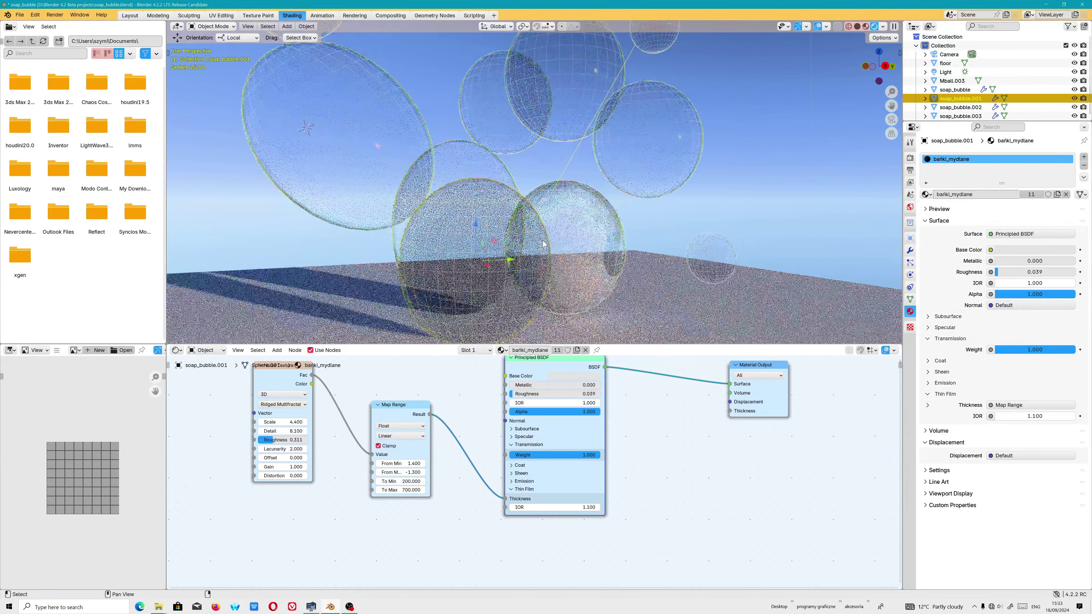
middle_drag(544, 244, 697, 273)
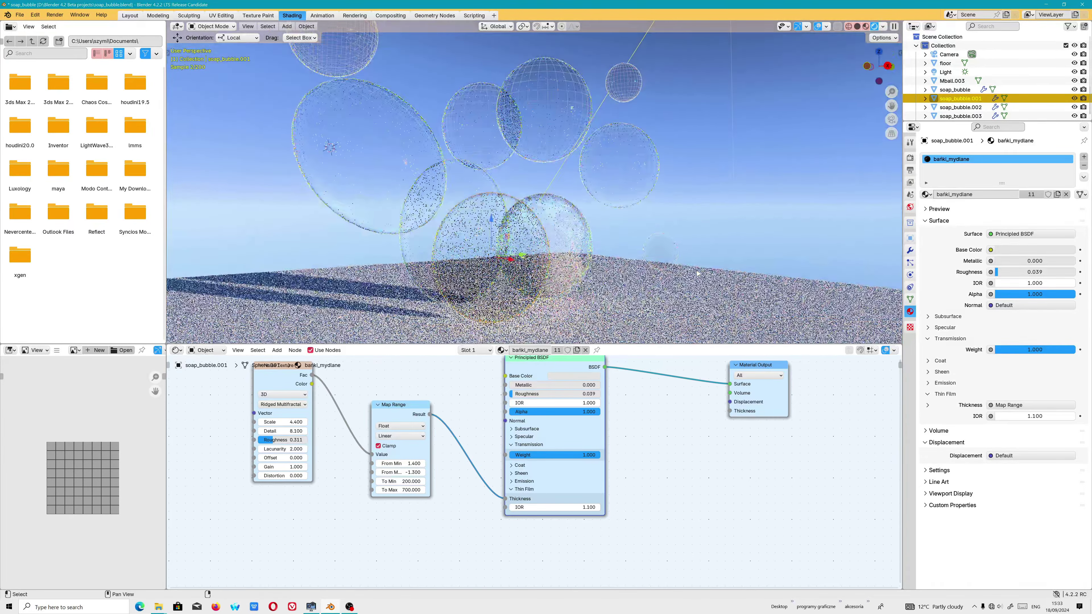
scroll(697, 273, up, 2)
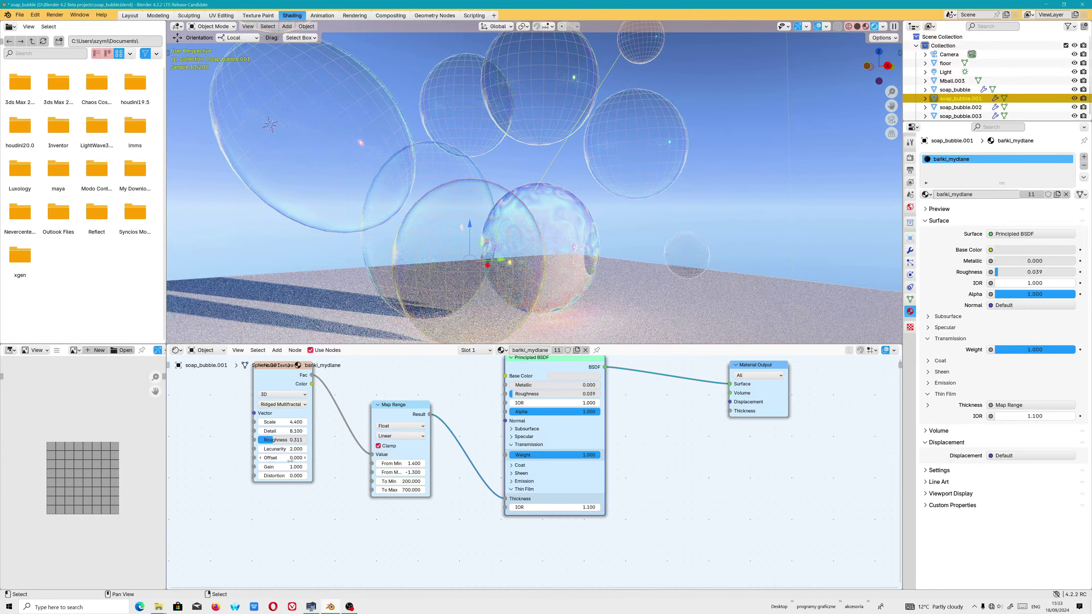
Set noise roughness 0.158, lacunarity 4.400 and thin-film IOR 1.200, then select soap_bubble.002.
mouse_move(284, 440)
mouse_down()
mouse_move(267, 440)
mouse_move(310, 448)
mouse_up()
mouse_move(461, 277)
middle_down()
mouse_move(594, 290)
mouse_move(574, 278)
mouse_move(604, 269)
middle_up()
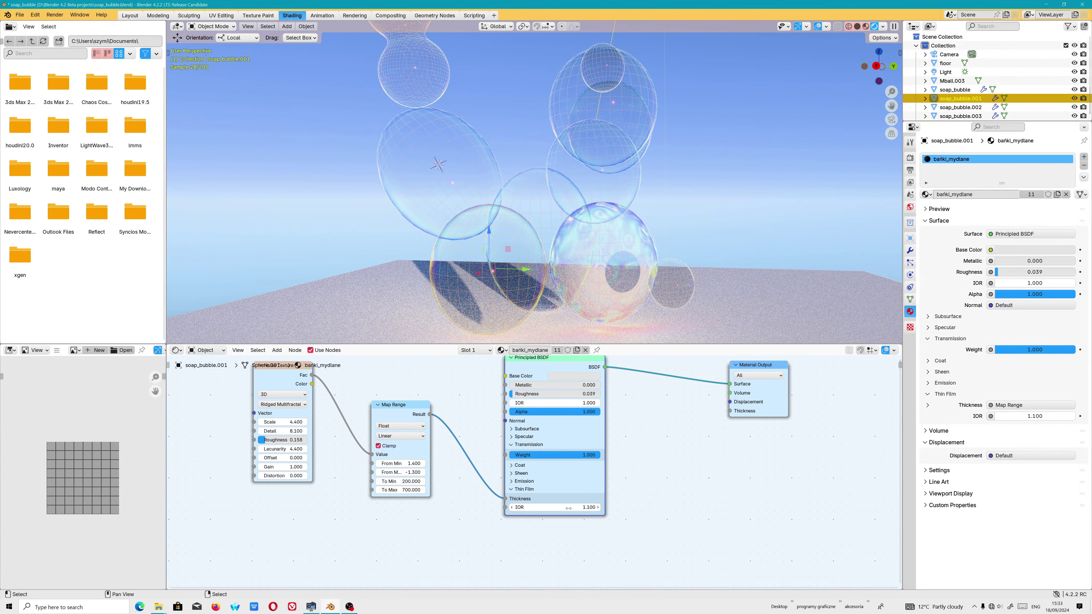
click(598, 508)
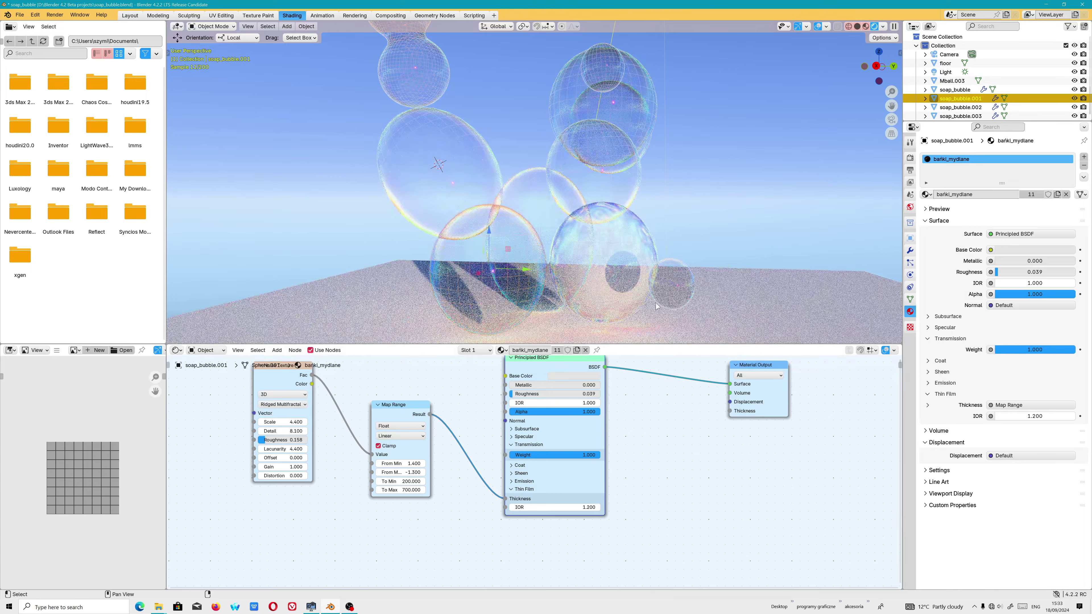
middle_drag(655, 303, 715, 292)
mouse_move(659, 214)
middle_down()
mouse_move(681, 210)
mouse_move(683, 228)
mouse_move(601, 245)
middle_up()
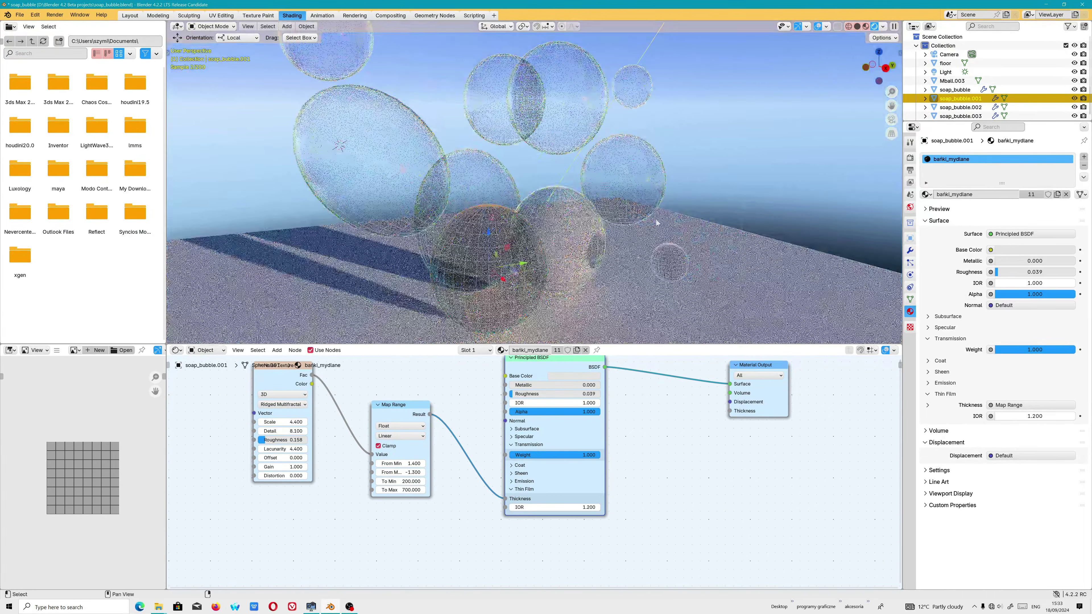
scroll(601, 247, up, 2)
click(577, 204)
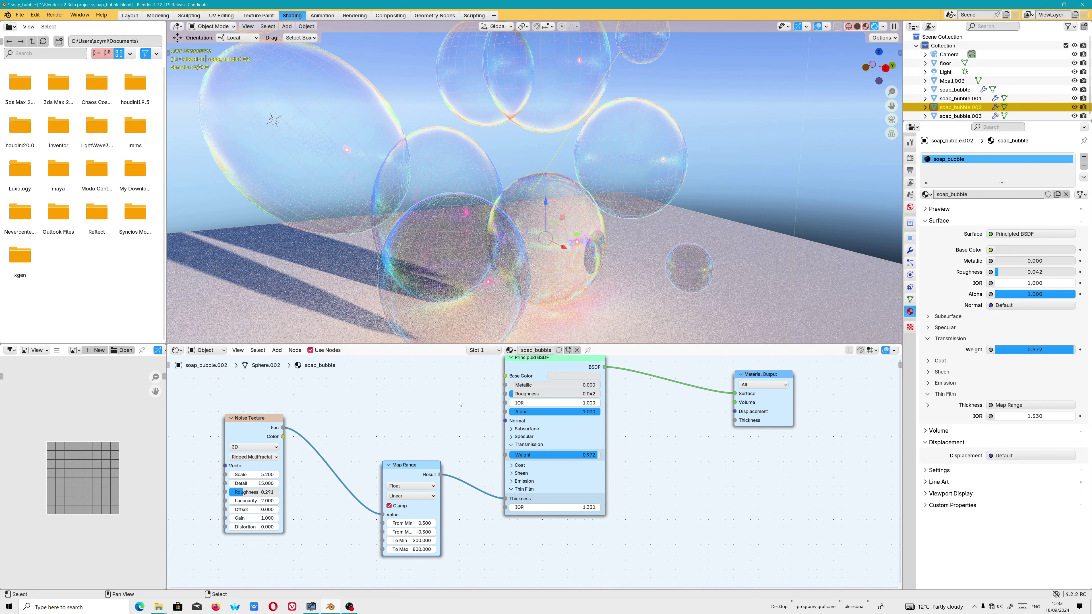
Select soap_bubble.001 and set the Map Range From Min to 0.200.
click(495, 311)
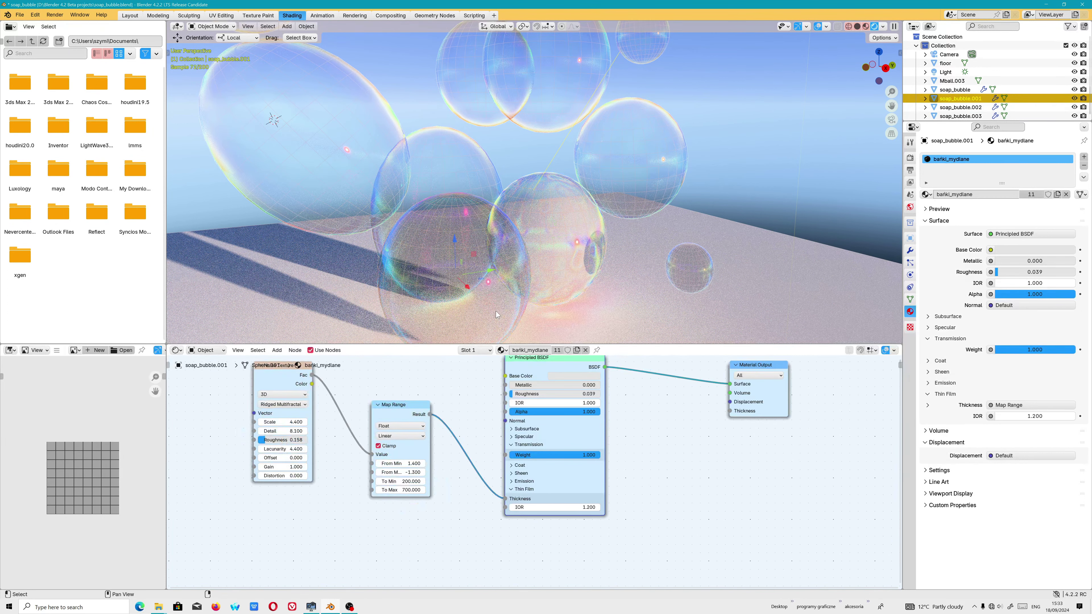
click(410, 463)
text(0.200)
key(Return)
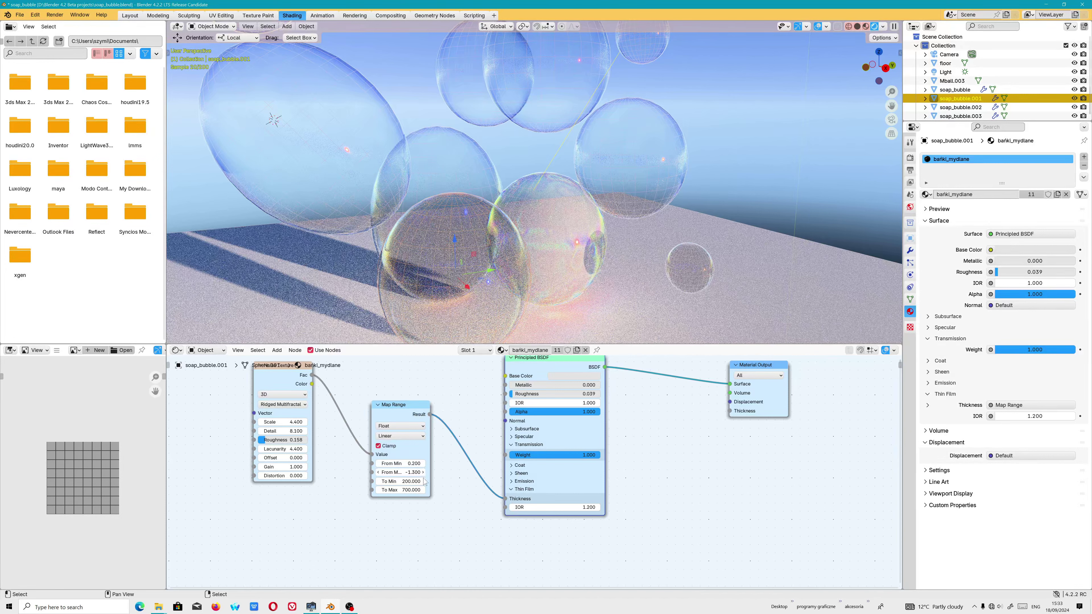
Compare against the soap_bubble material, then set Map Range To Max to 800.
click(568, 271)
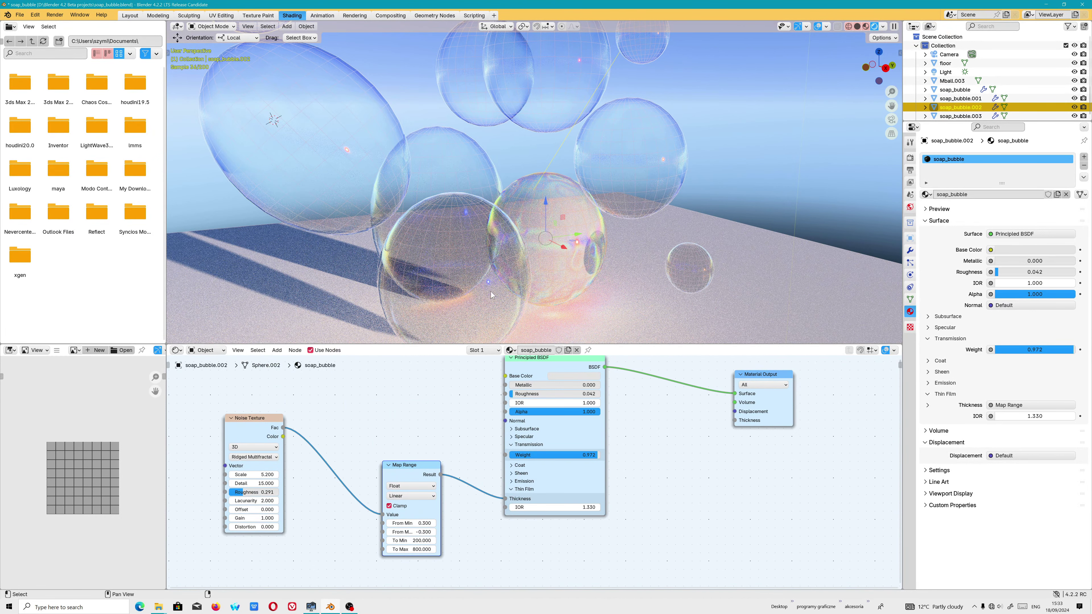
click(475, 290)
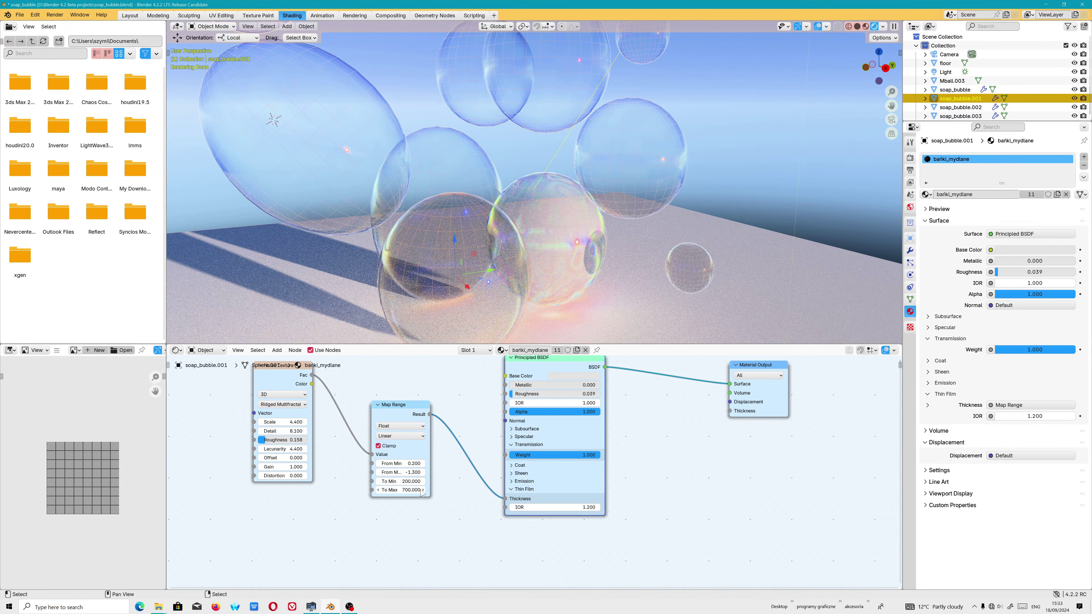
click(555, 282)
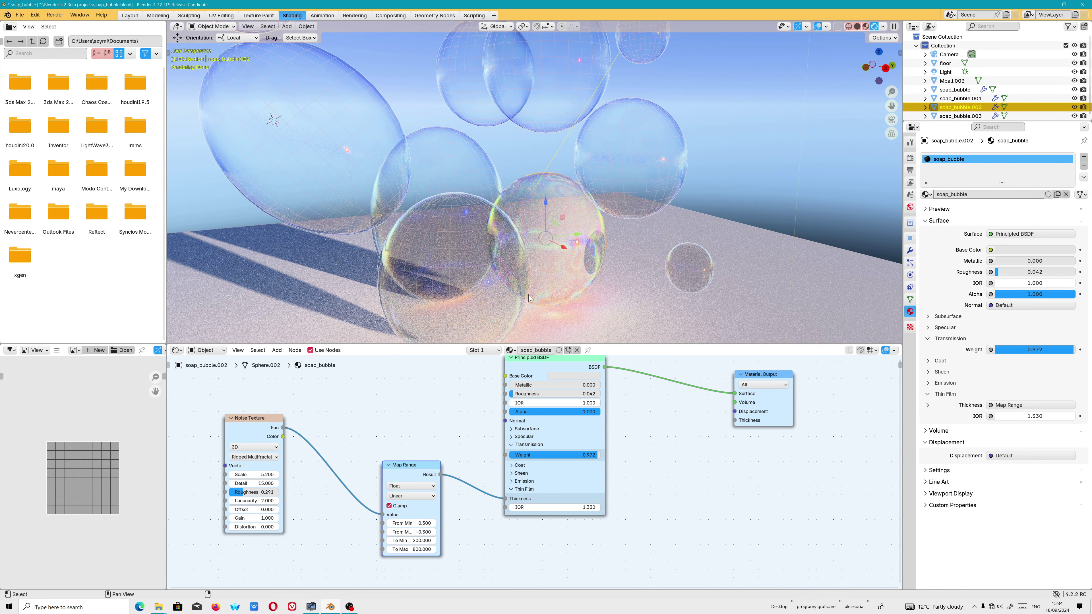
click(489, 306)
click(405, 490)
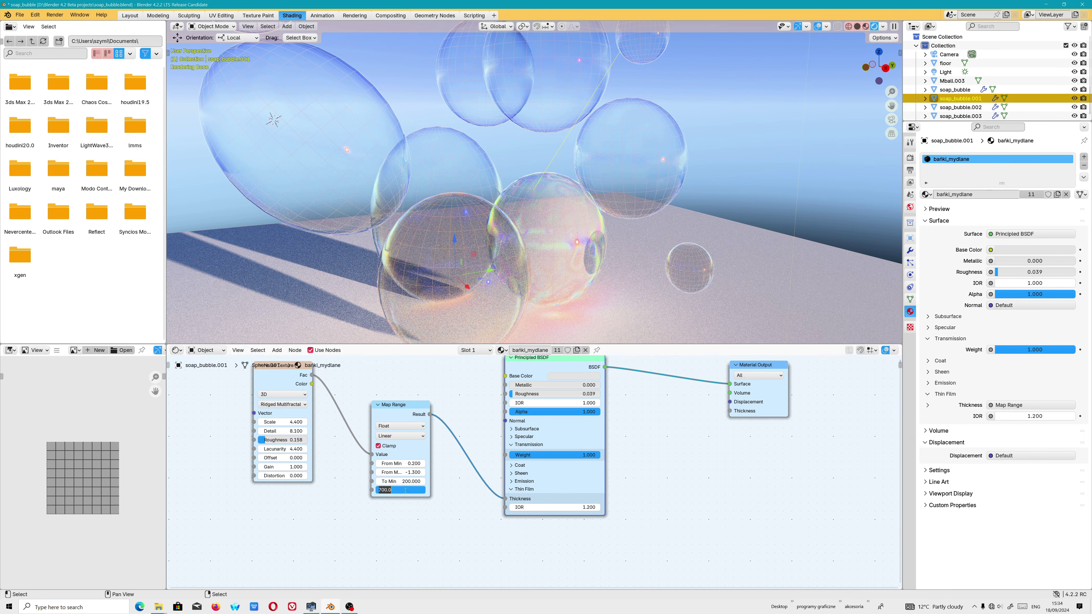
text(800)
key(Return)
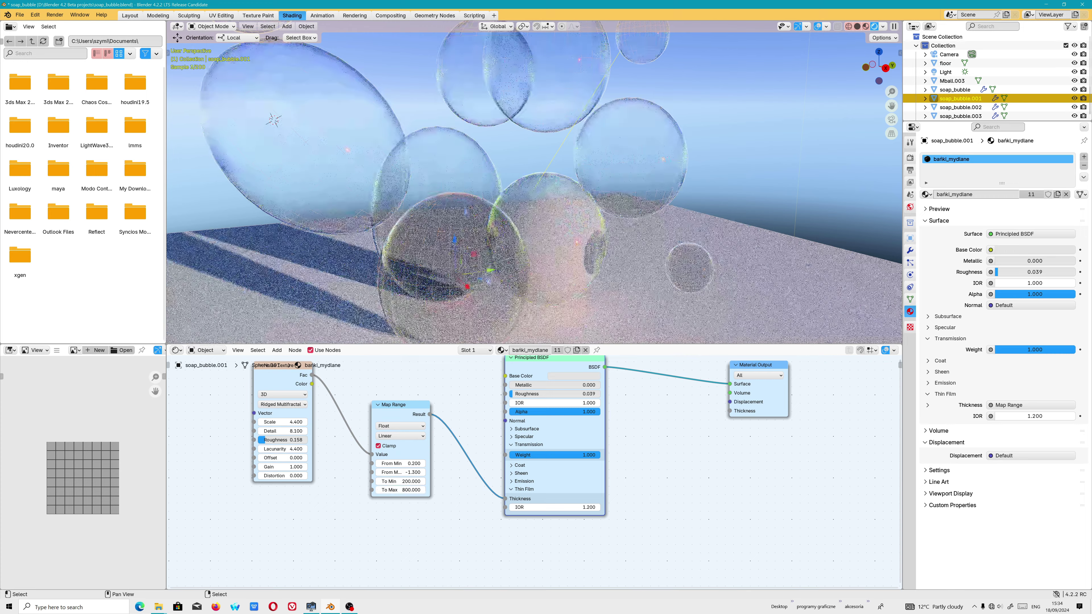
Switch the noise type to Hybrid Multifractal and raise Lacunarity to 11.4.
middle_drag(650, 254, 648, 252)
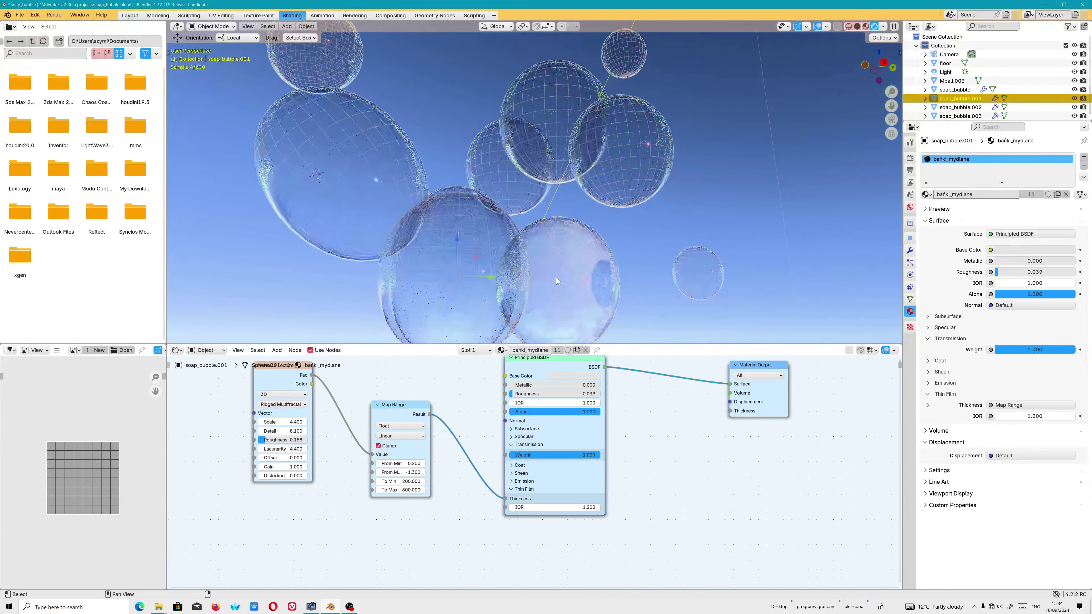
click(279, 406)
click(292, 445)
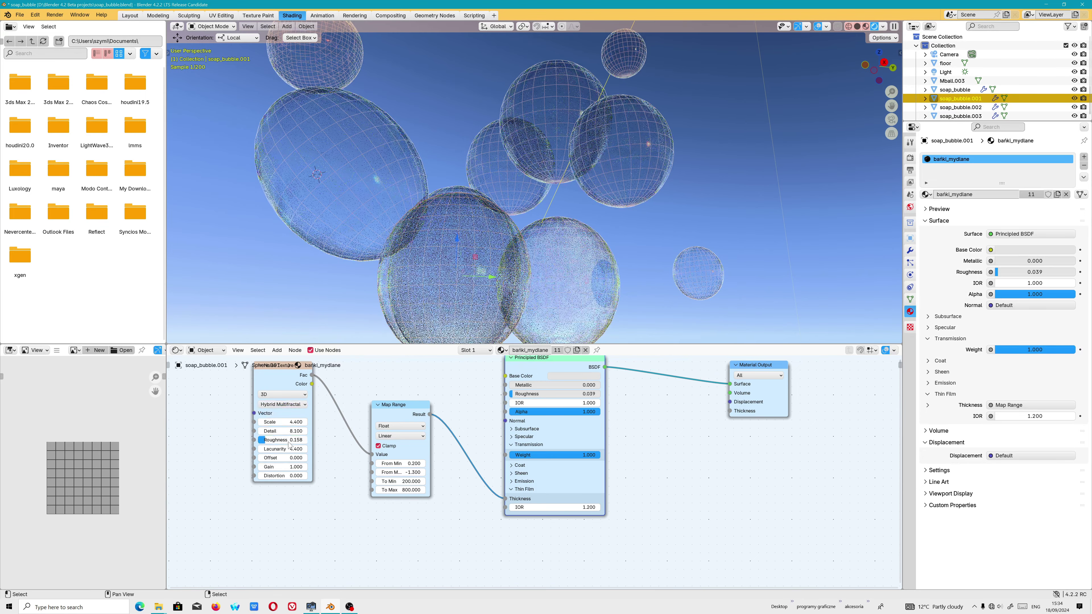
middle_drag(527, 293, 600, 288)
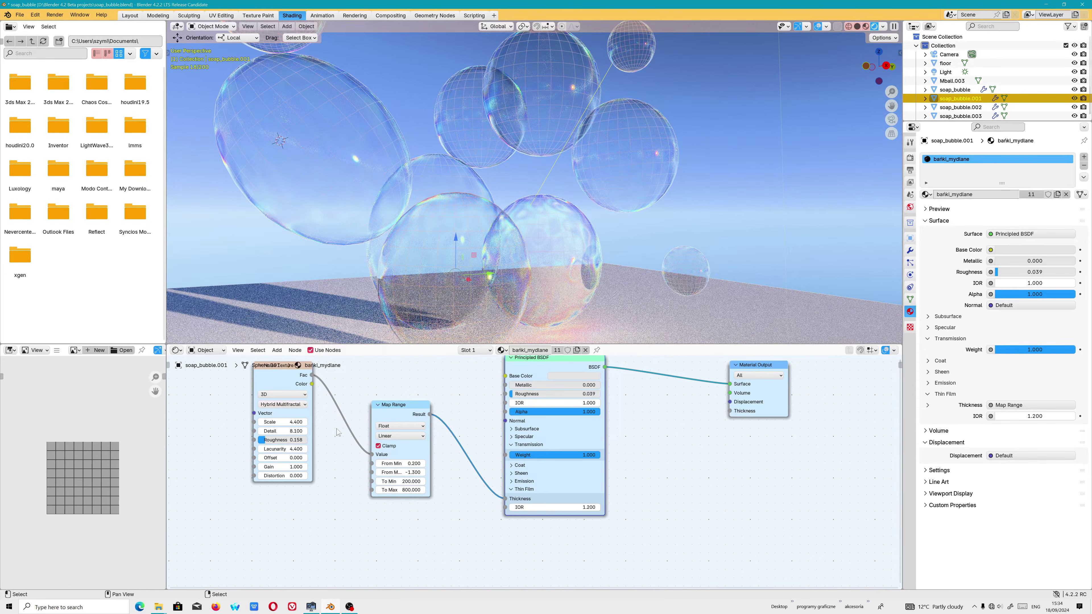
drag(276, 450, 327, 450)
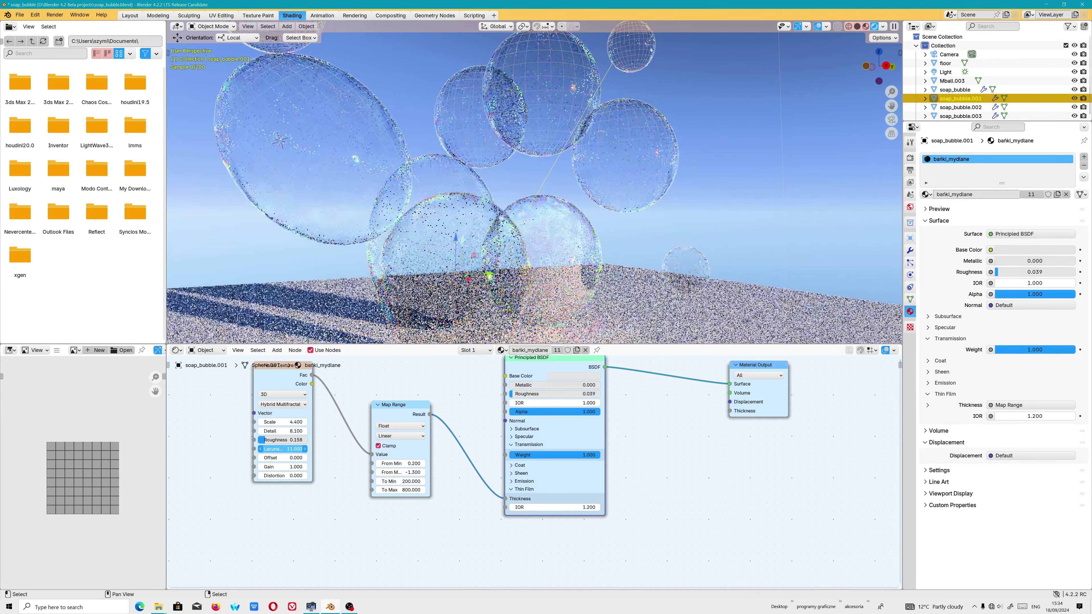
Switch to Material Preview shading, frame the bubble cluster and save soap_bubble.blend.
middle_drag(541, 284, 603, 264)
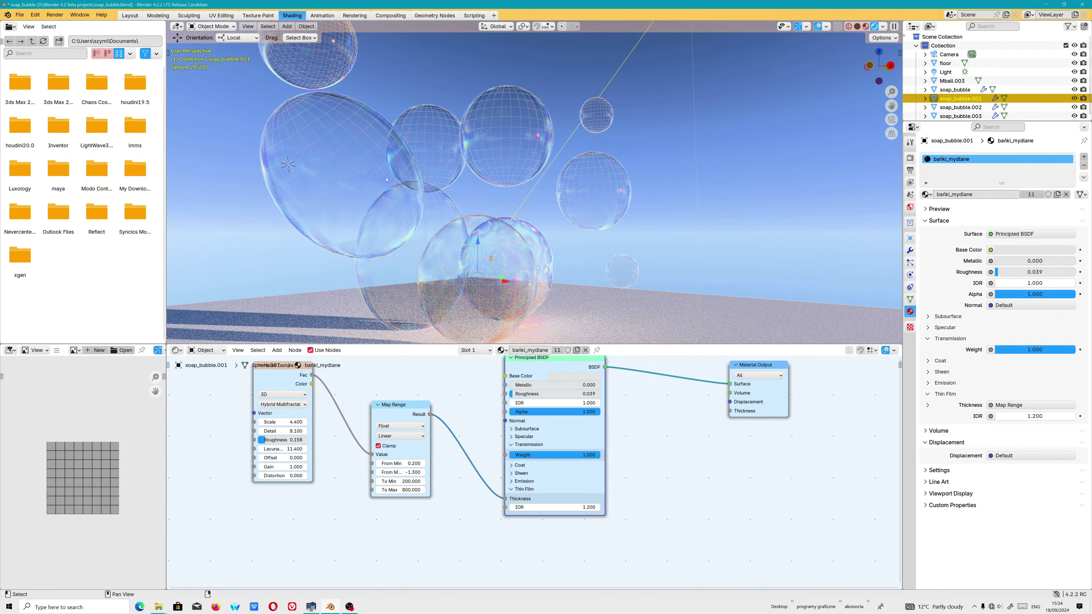
click(865, 29)
mouse_move(545, 182)
middle_down()
mouse_move(483, 195)
mouse_move(574, 166)
middle_up()
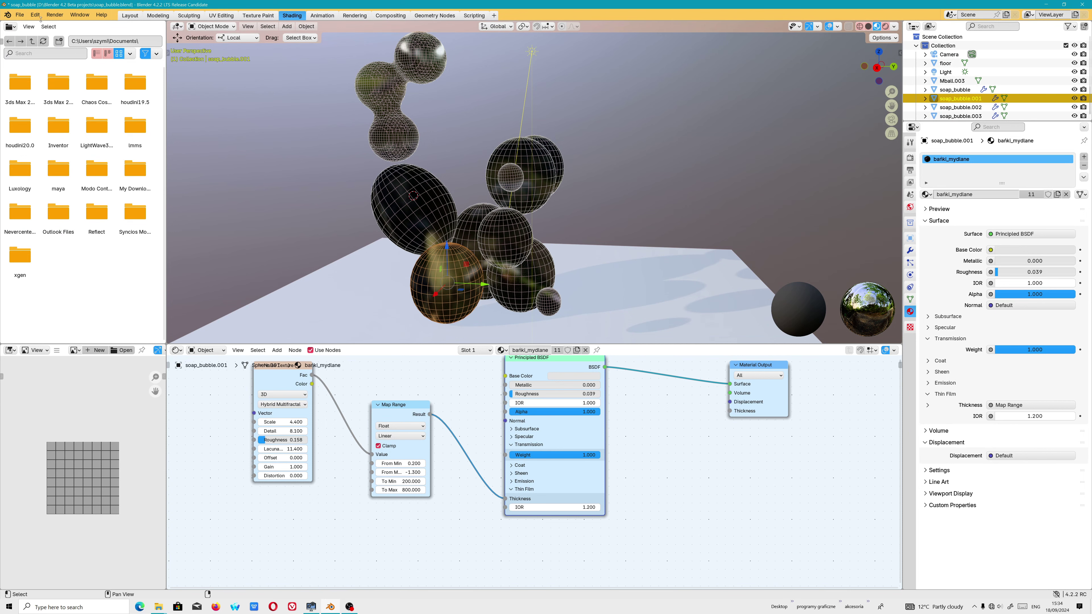
click(28, 17)
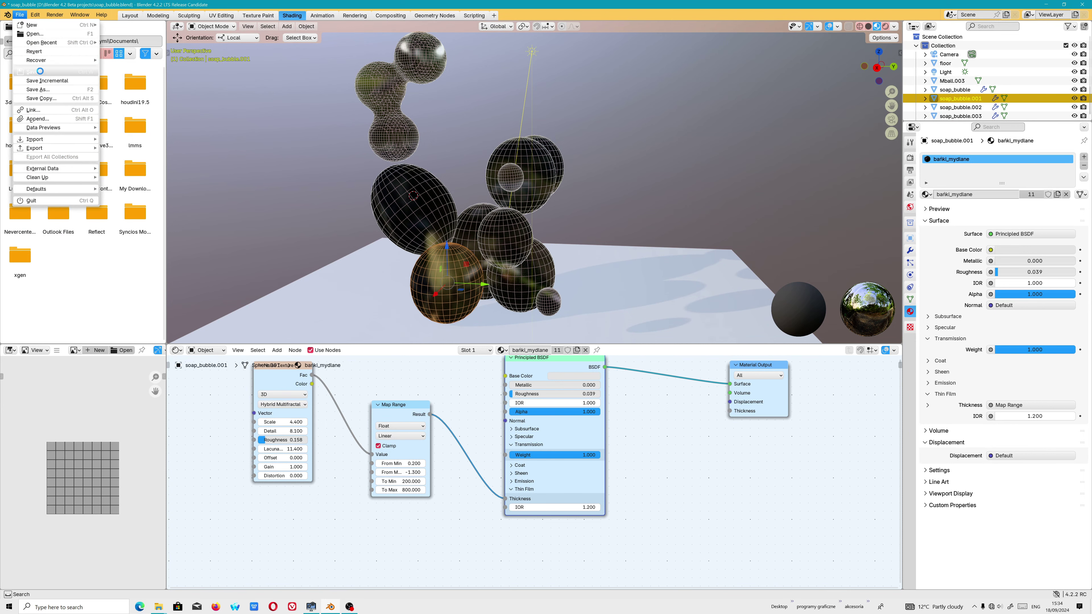
click(397, 83)
Switch to Rendered shading and try linking noise Color straight into film Thickness.
click(885, 26)
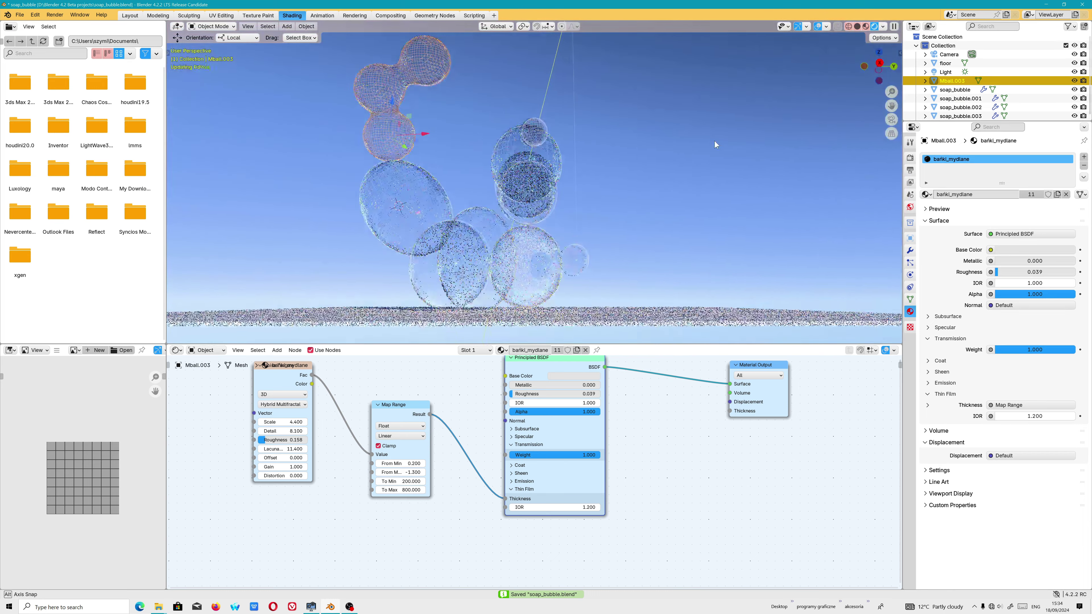
middle_drag(714, 145, 671, 198)
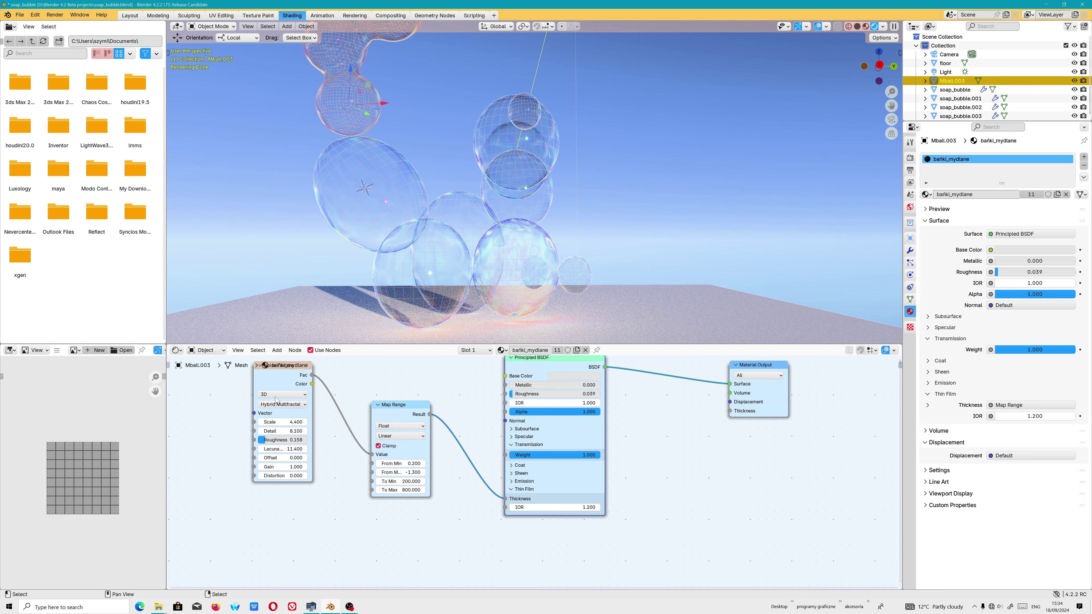
drag(313, 383, 504, 507)
key(ctrl+z)
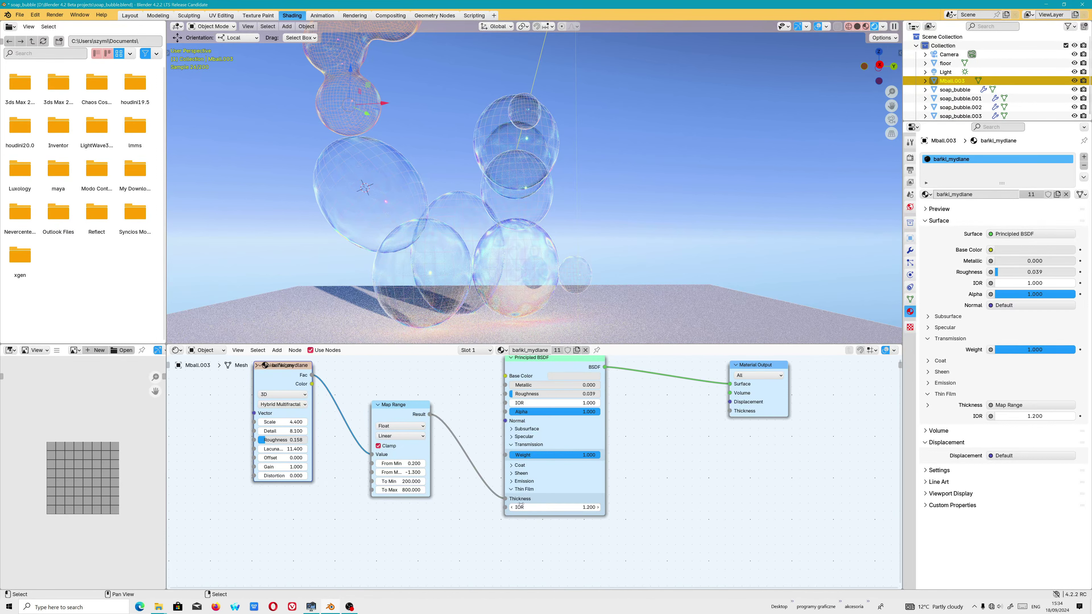
drag(506, 499, 506, 507)
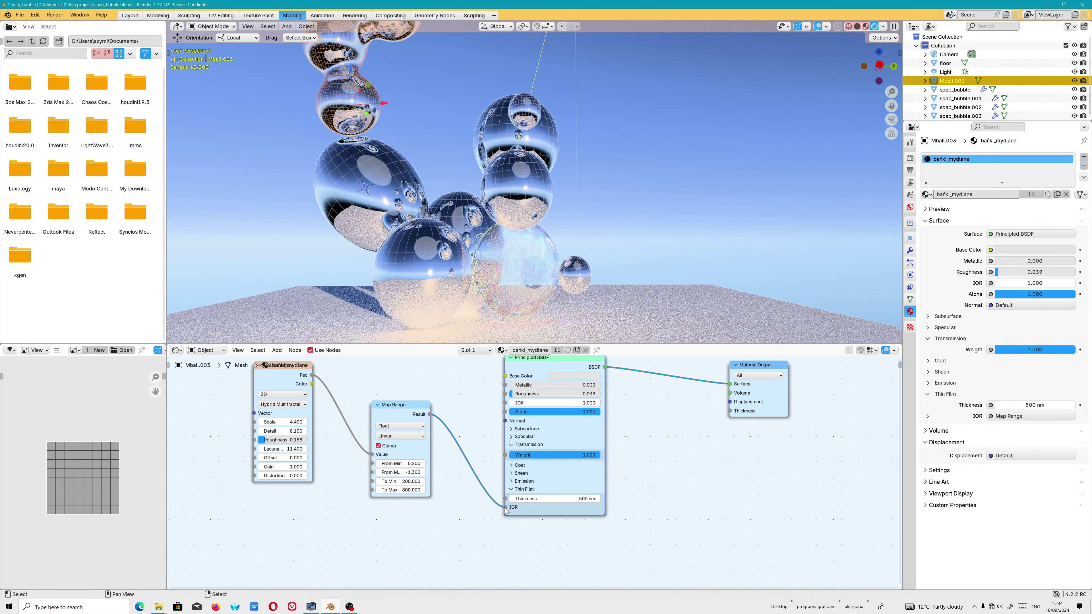
mouse_move(311, 384)
mouse_down()
mouse_move(506, 499)
mouse_move(486, 509)
mouse_up()
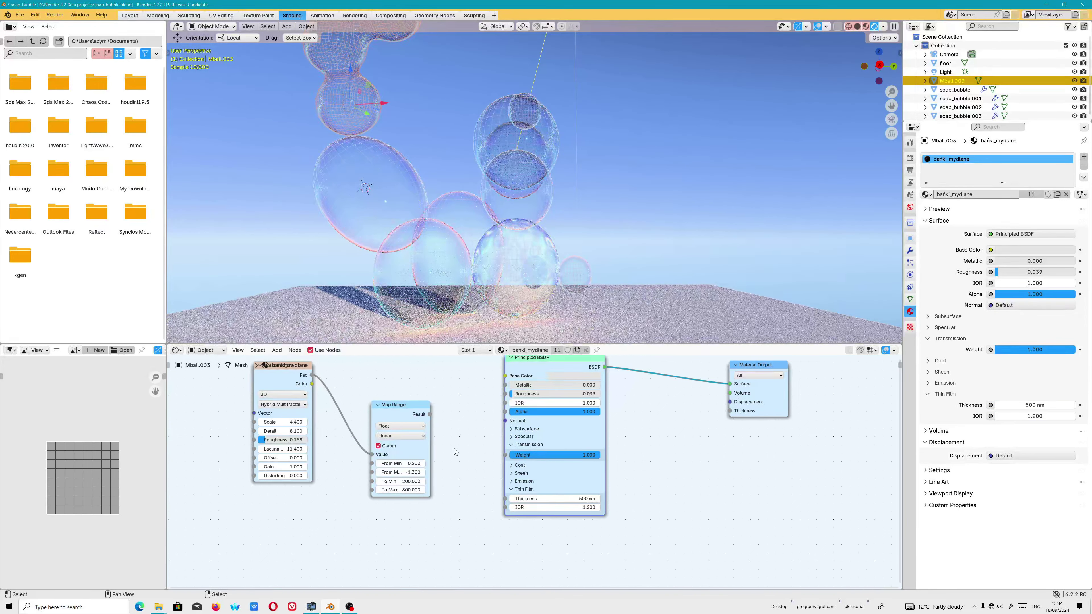
drag(311, 385, 517, 498)
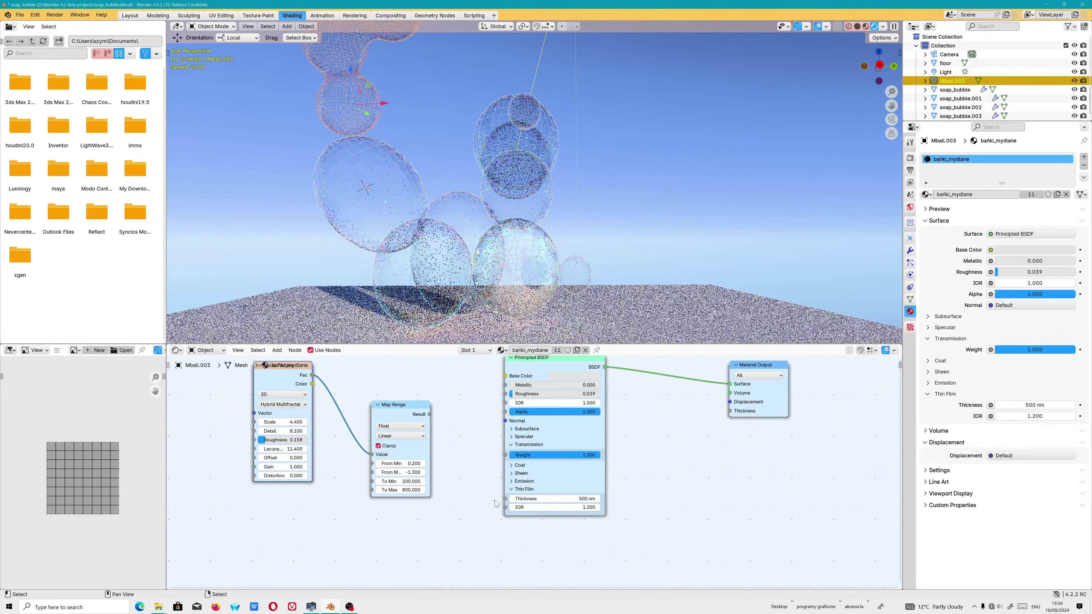
Test thin-film IOR values between 1.000 and 1.300, settling on 1.100.
click(511, 509)
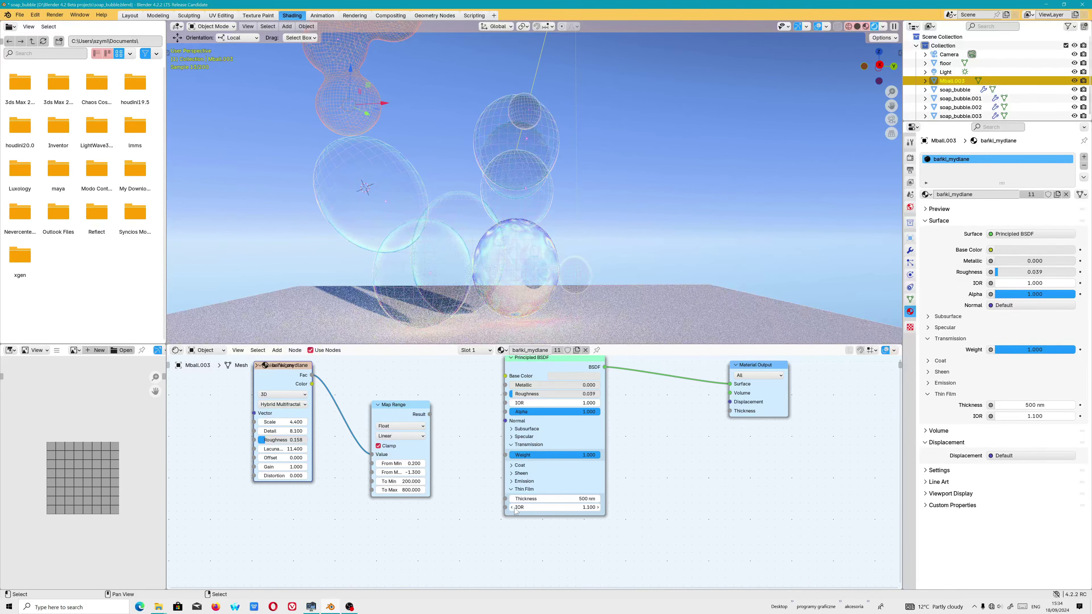
click(597, 507)
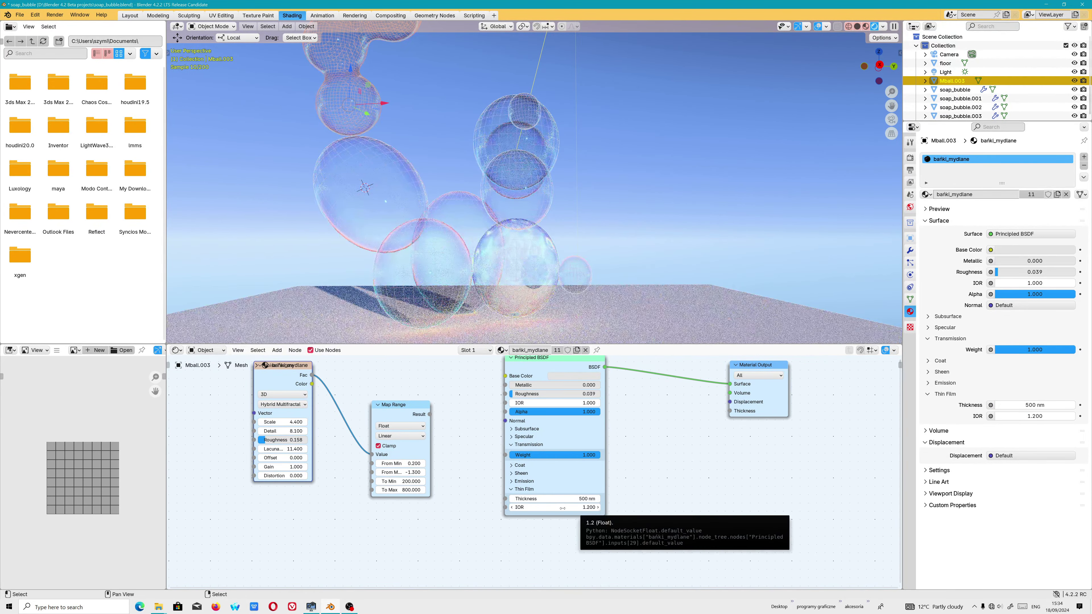
click(512, 507)
click(512, 508)
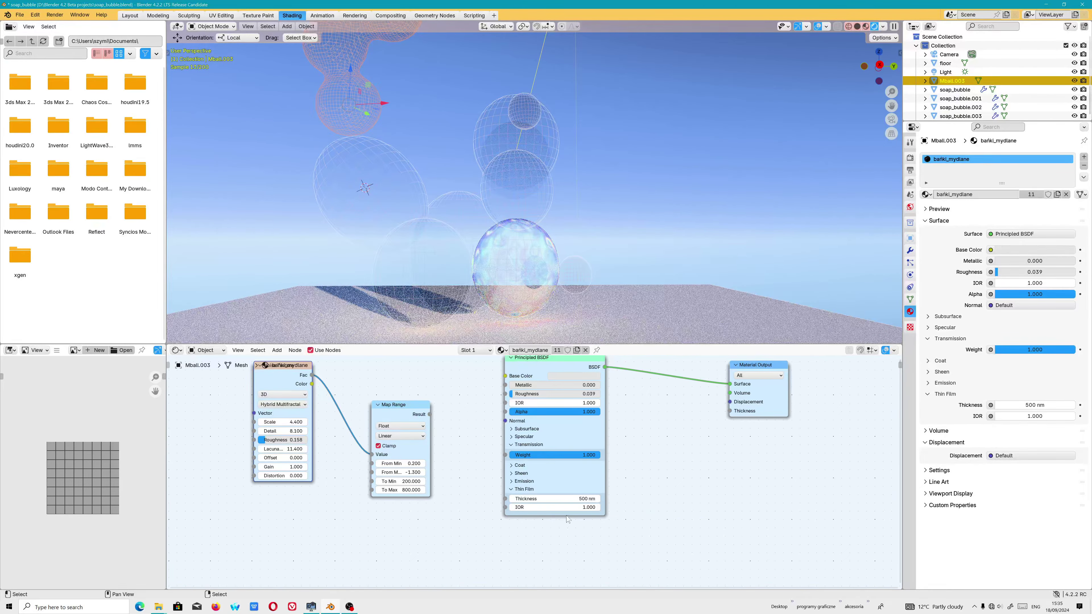
click(600, 508)
click(601, 509)
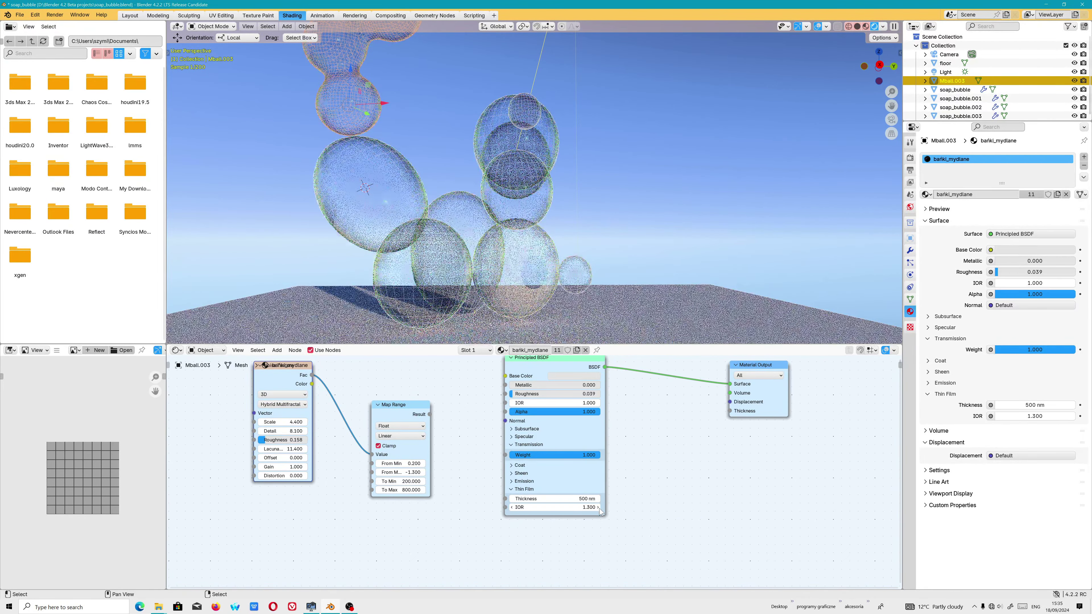
click(512, 507)
click(512, 507)
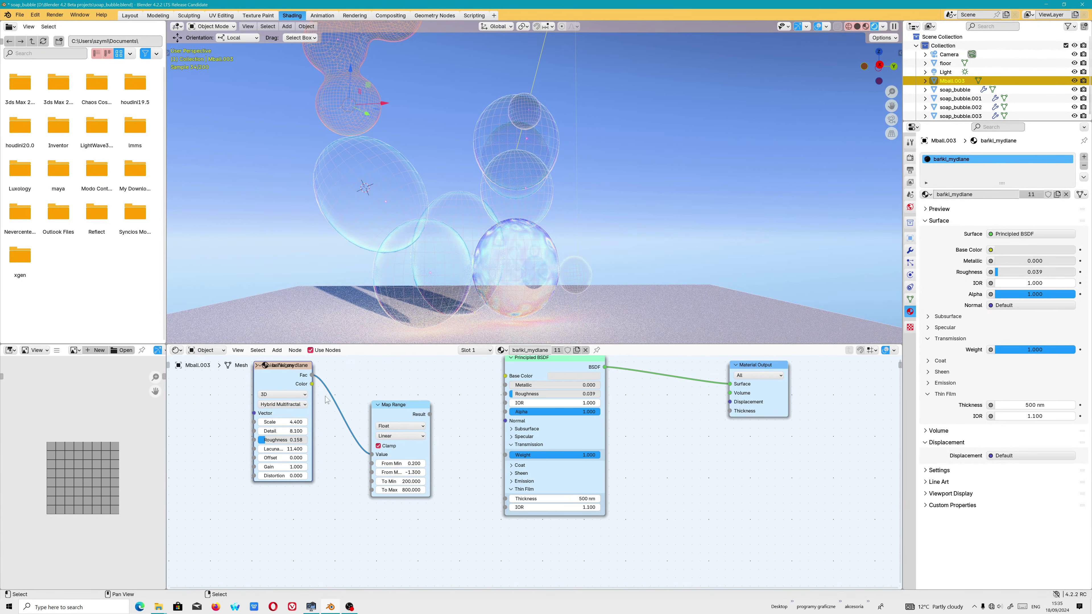
Replace the noise Color link with Map Range Result feeding film Thickness.
mouse_move(312, 383)
mouse_down()
mouse_move(730, 411)
mouse_move(505, 499)
mouse_up()
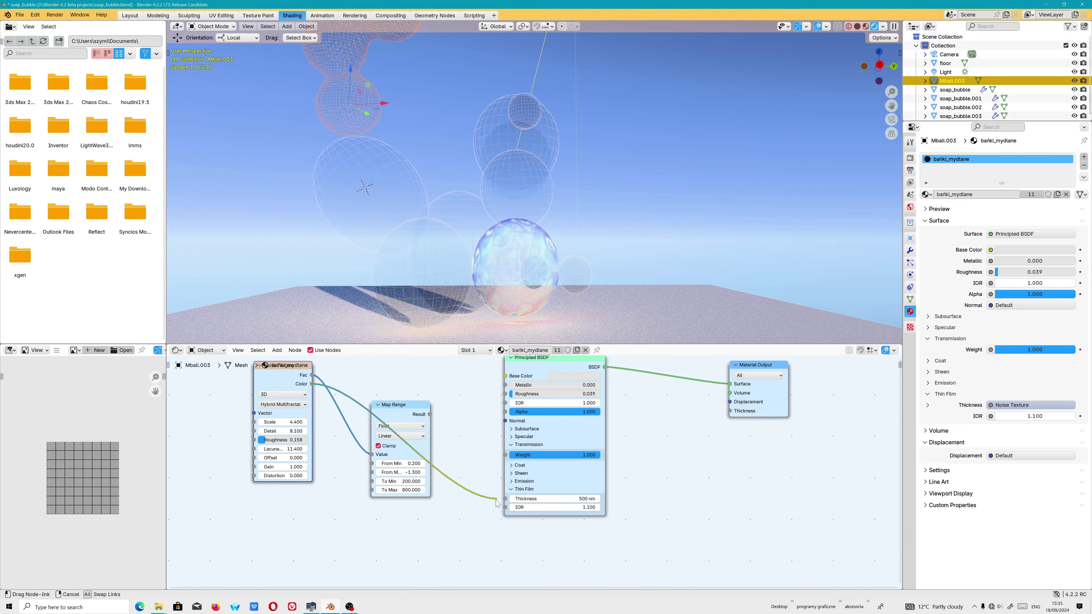
drag(506, 500, 372, 456)
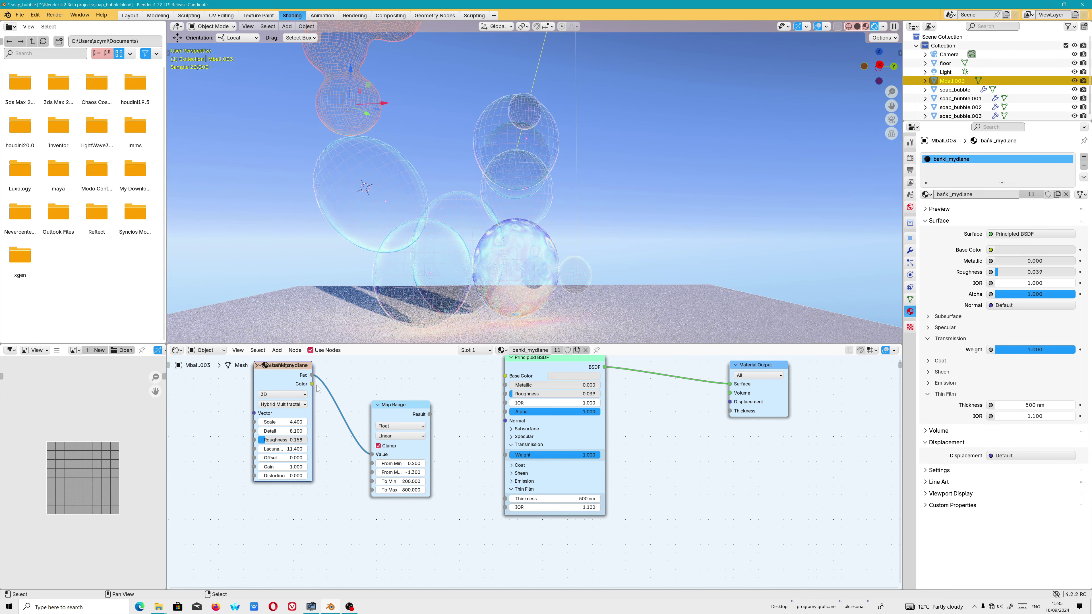
drag(430, 414, 505, 499)
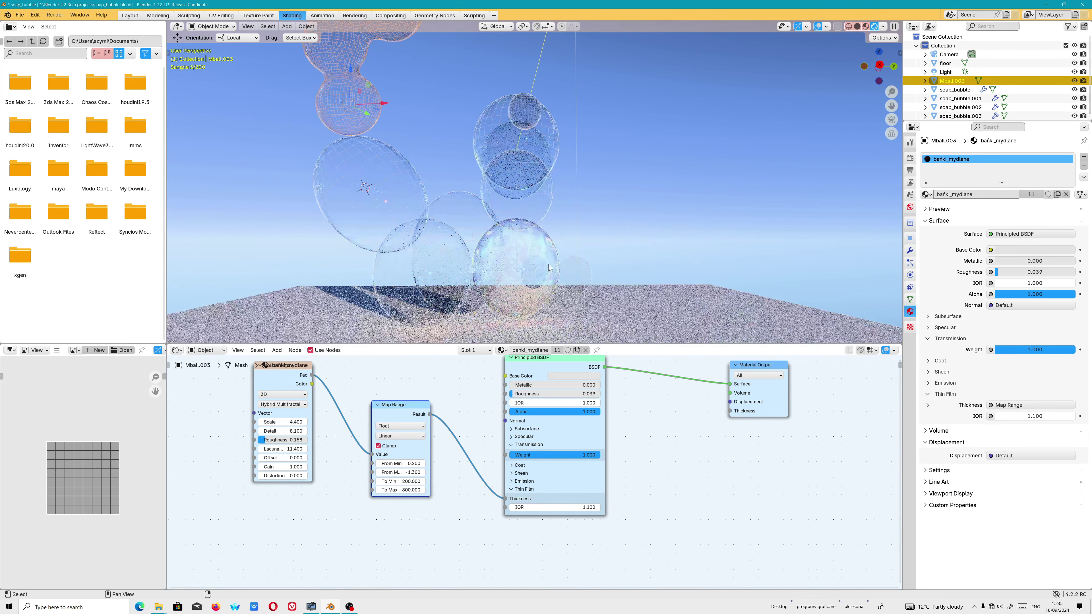
middle_drag(501, 286, 560, 241)
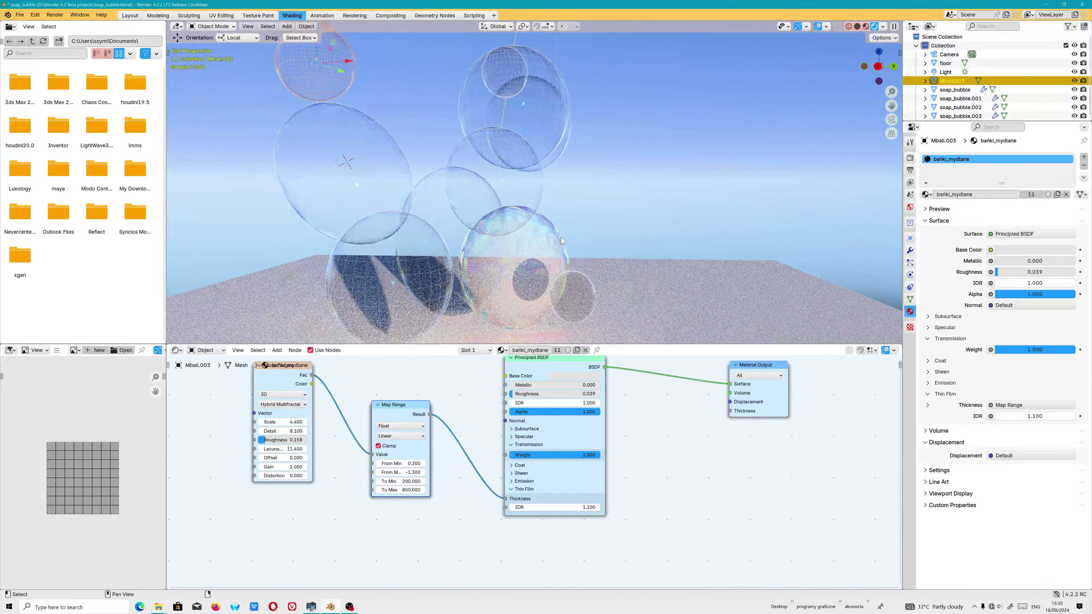
Set soap_bubble.002's Roughness to 0.092 and switch to Material Preview shading.
click(560, 240)
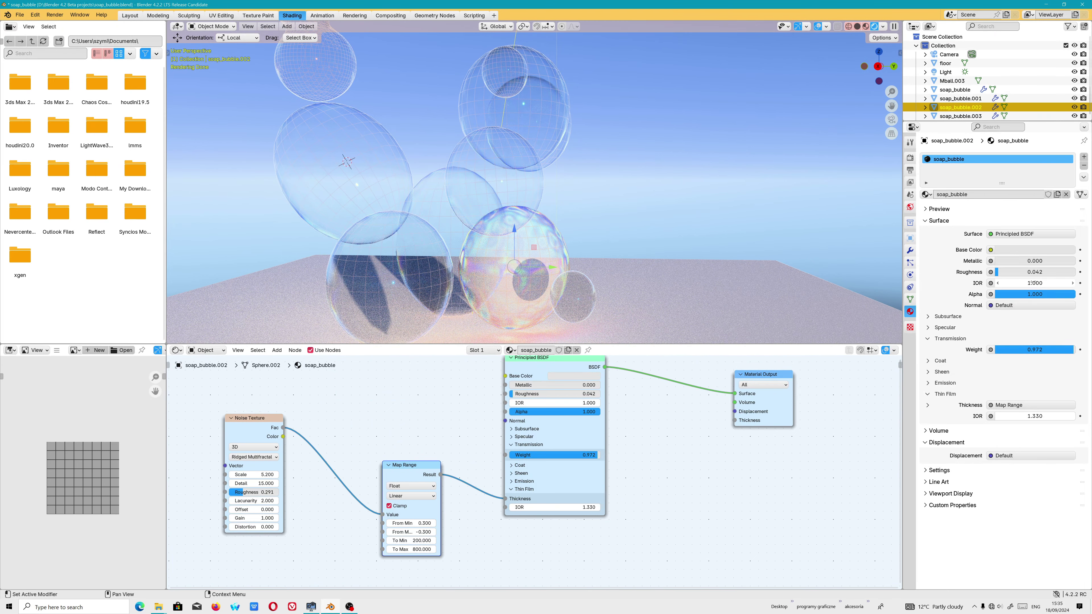
drag(1031, 271, 934, 274)
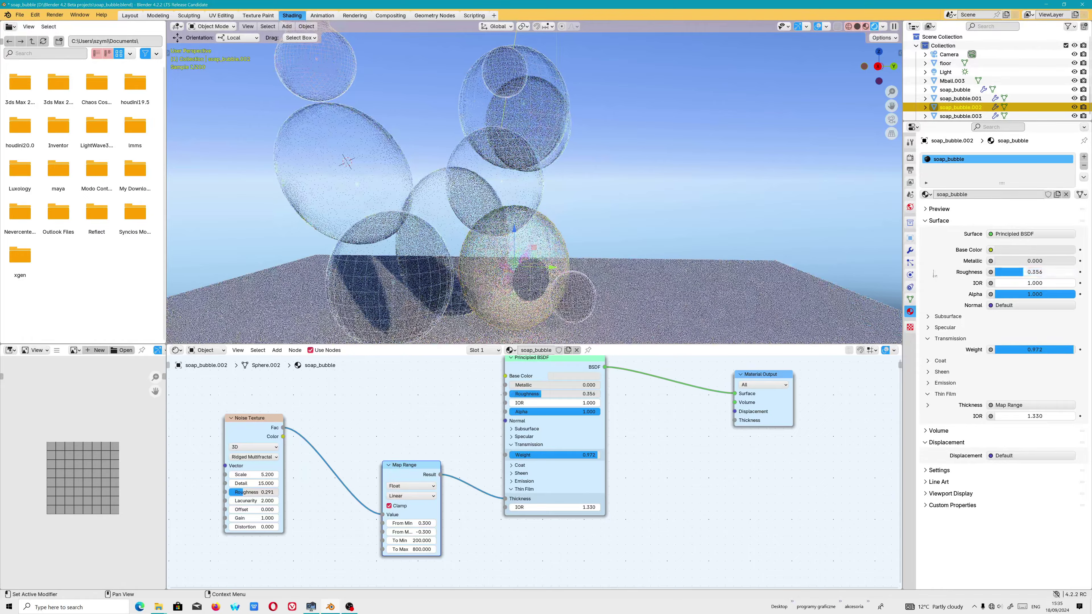
scroll(529, 269, up, 2)
scroll(529, 269, up, 2)
scroll(529, 269, up, 2)
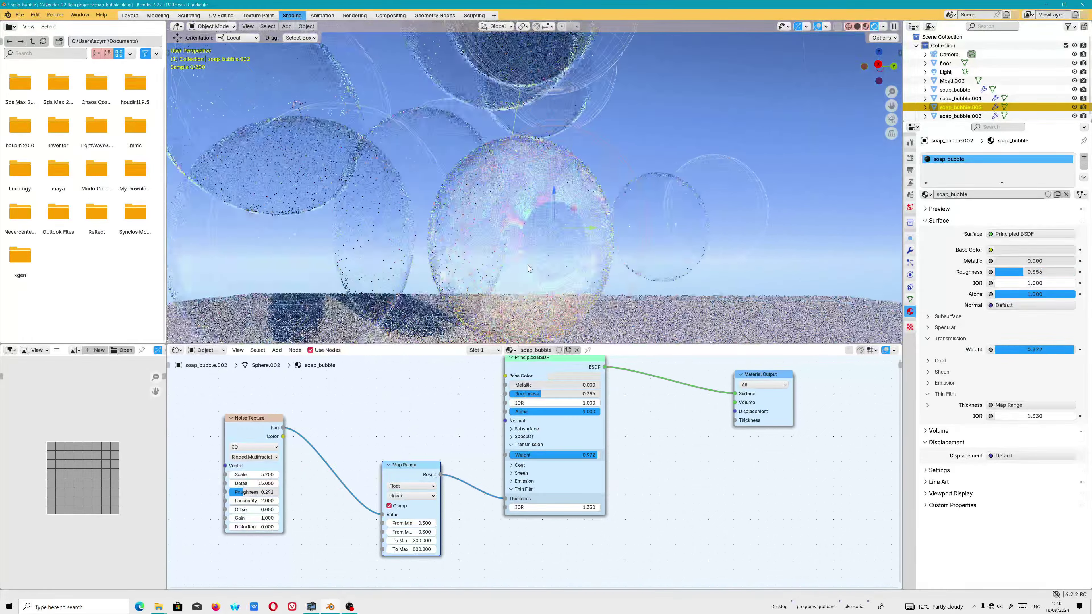
middle_drag(529, 269, 622, 215)
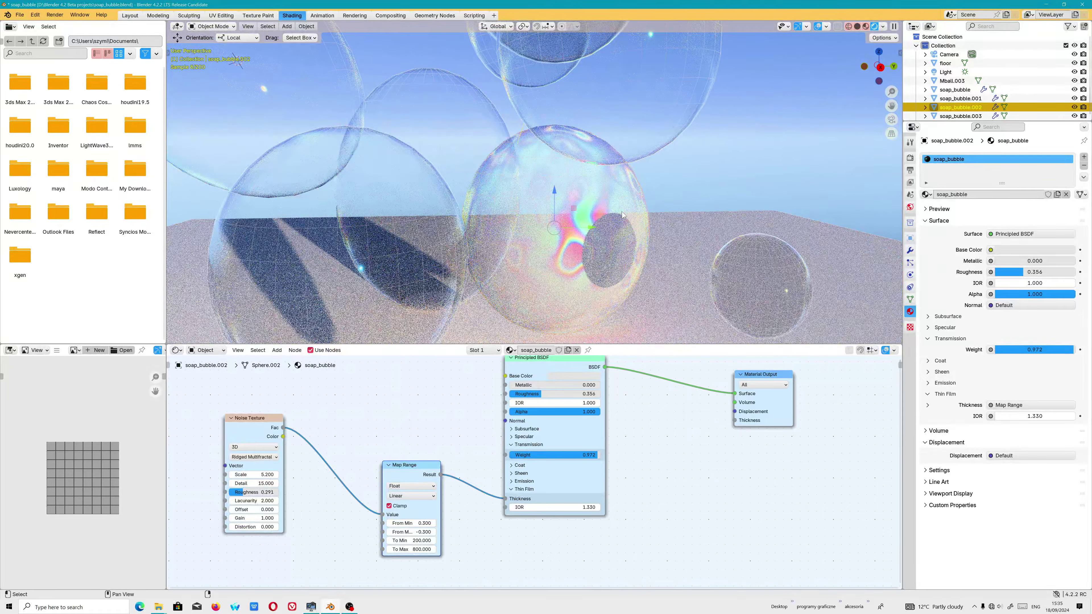
drag(1017, 276, 1002, 276)
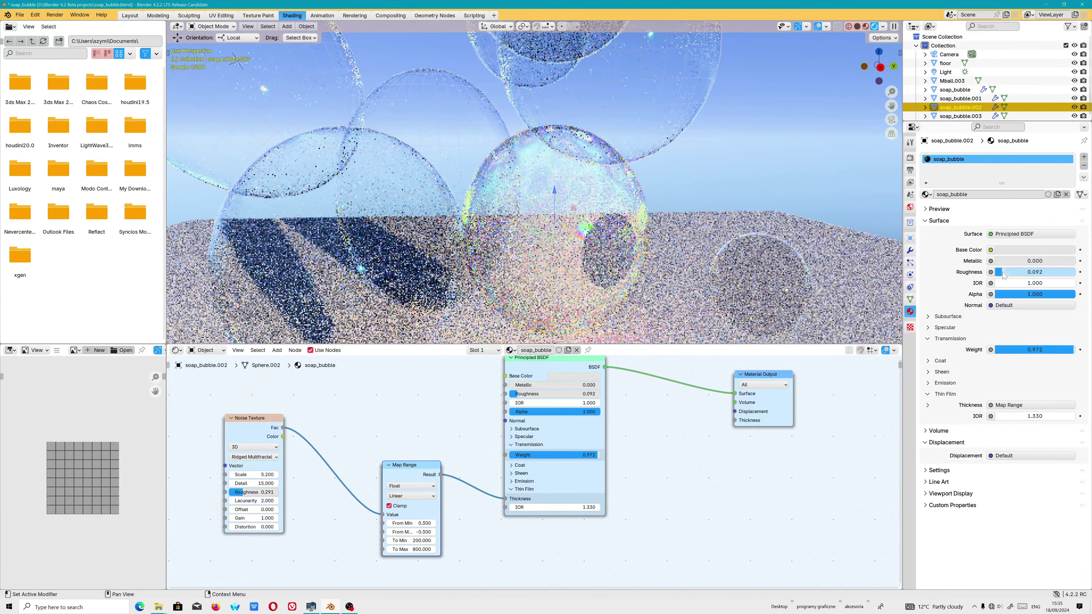
click(866, 27)
middle_drag(661, 258, 639, 243)
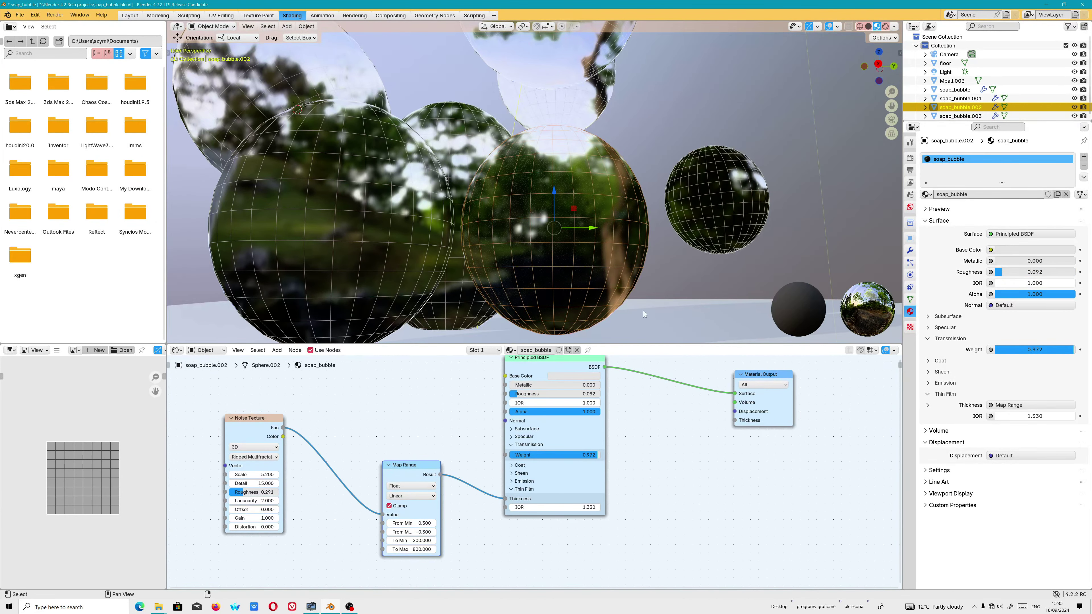
Reframe the node graph and reselect the large centre bubble soap_bubble.002.
scroll(666, 371, down, 2)
key(ctrl+z)
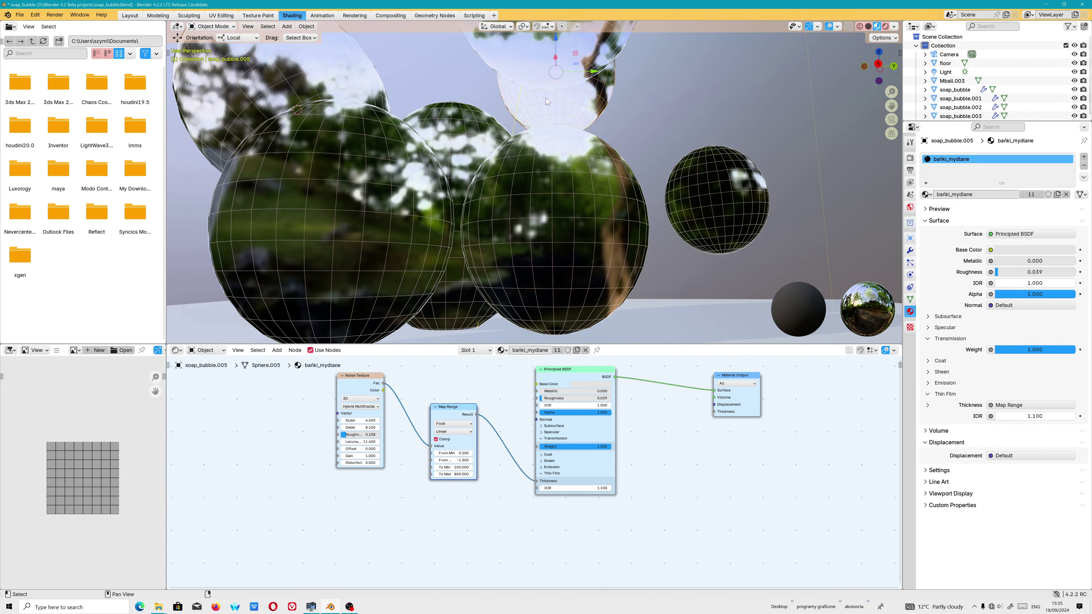
key(ctrl+shift+z)
middle_drag(663, 434, 673, 492)
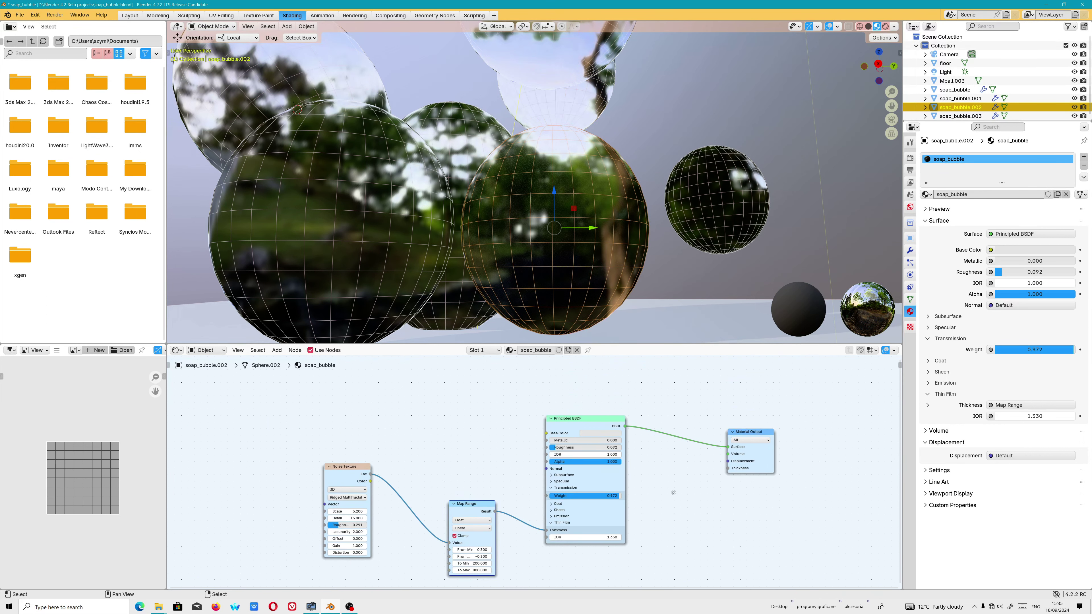
scroll(575, 499, up, 1)
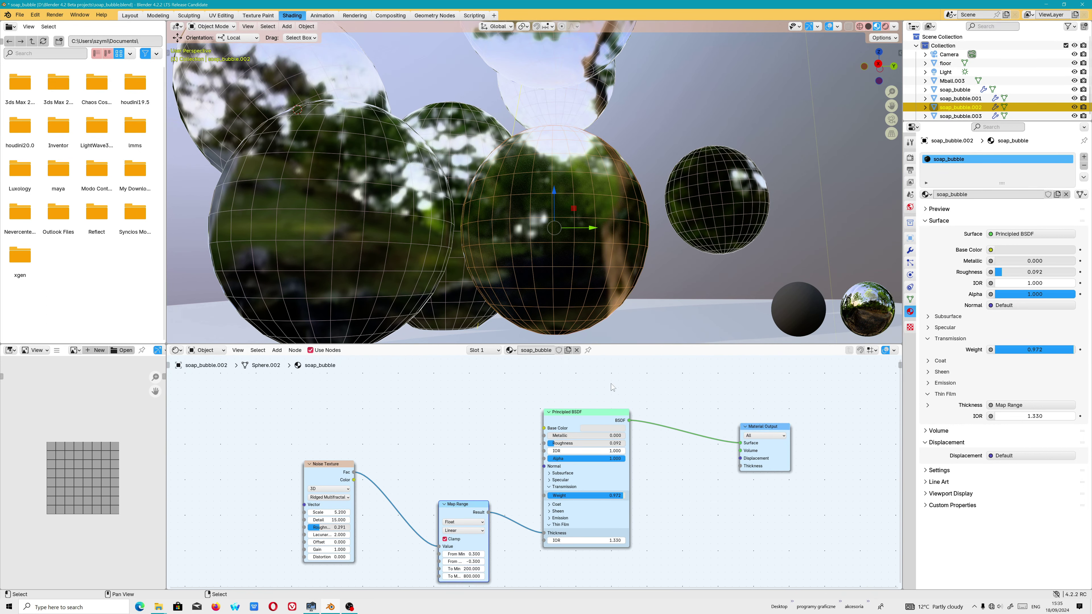
middle_drag(726, 489, 726, 456)
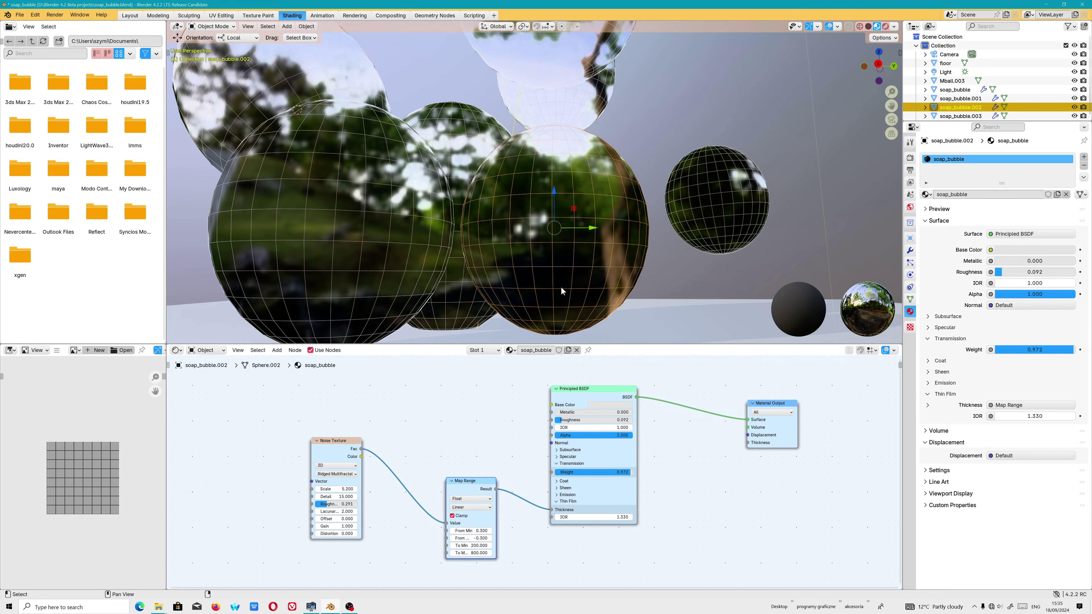
click(713, 183)
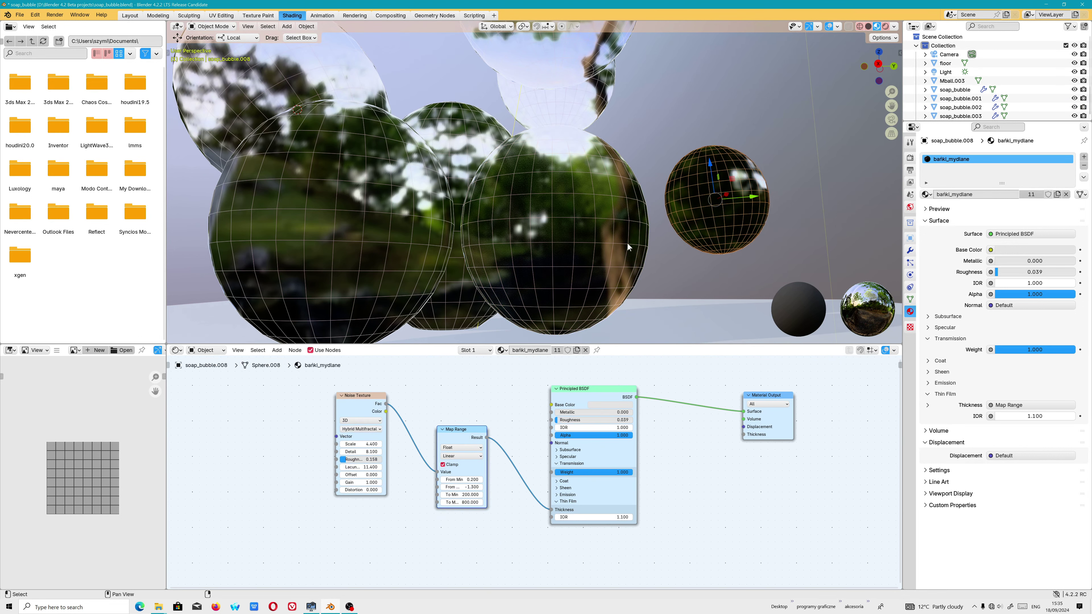
click(614, 246)
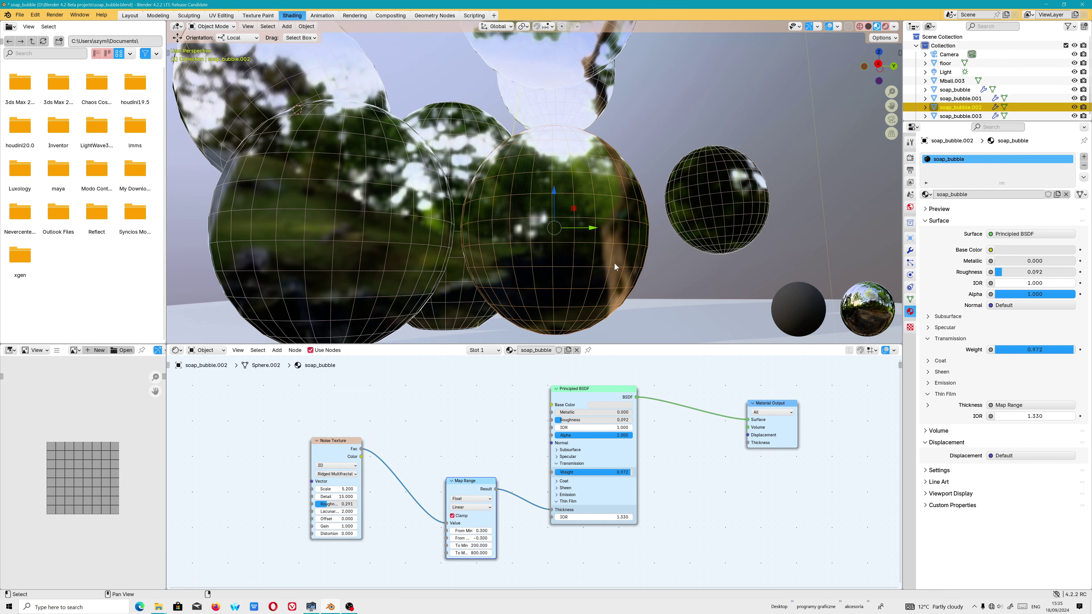
Give it a light blue Base Color and switch to Rendered shading.
click(601, 406)
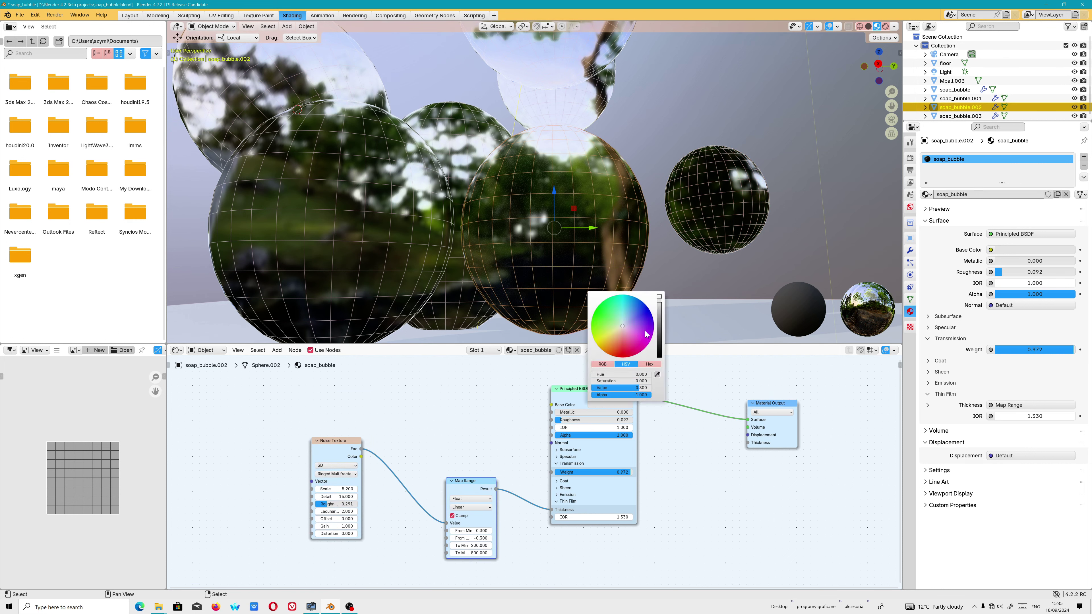
click(624, 319)
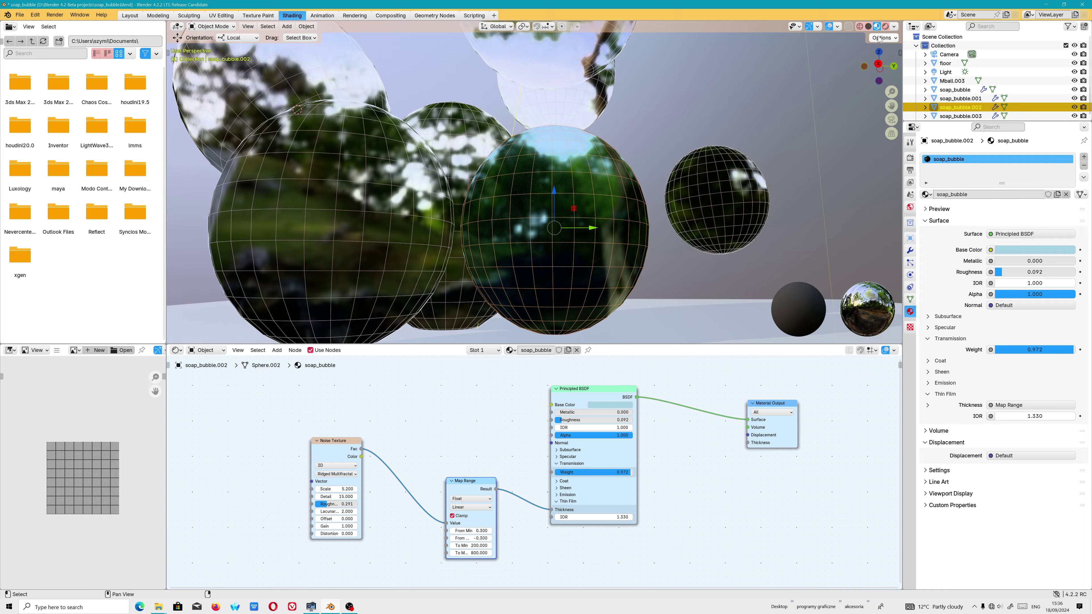
click(886, 26)
middle_drag(692, 218, 562, 281)
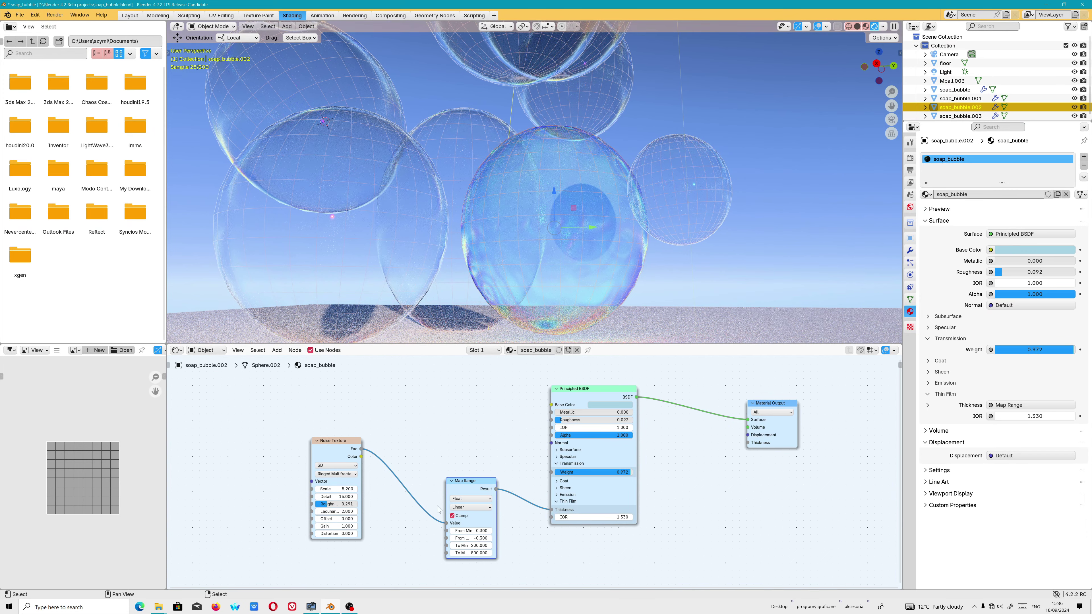
Disconnect and delete the Map Range node in bańki_mydlane, then open the Add node menu.
click(452, 516)
click(452, 516)
click(464, 298)
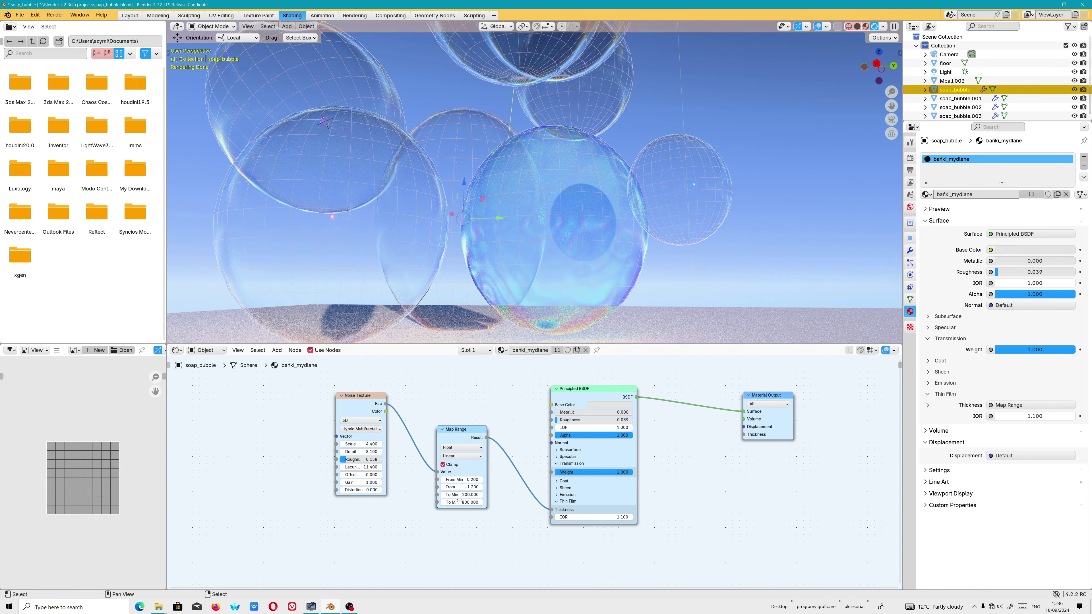
drag(437, 477, 413, 473)
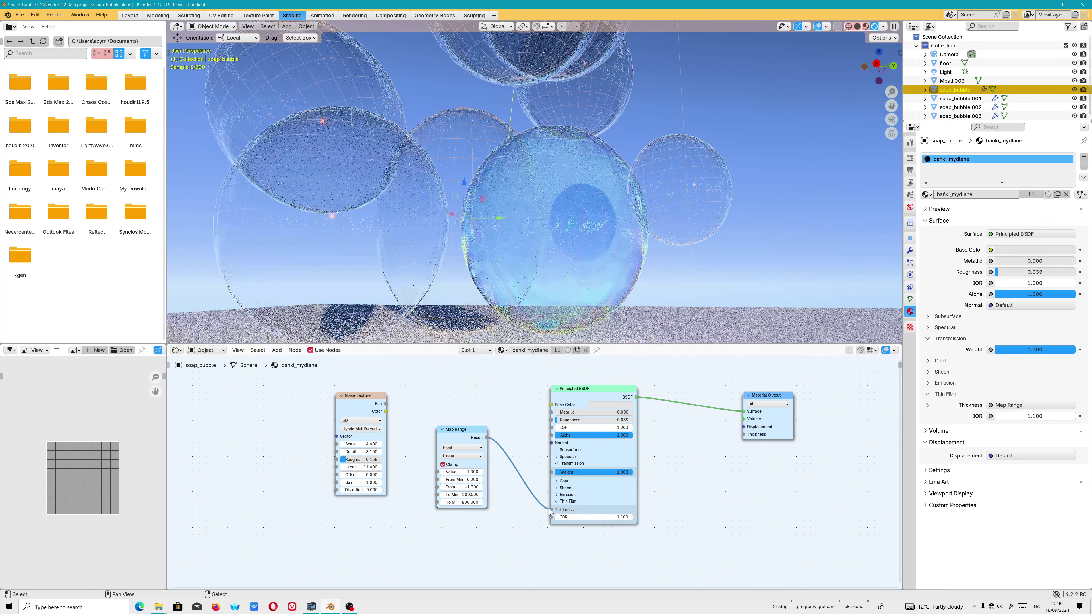
drag(551, 509, 513, 501)
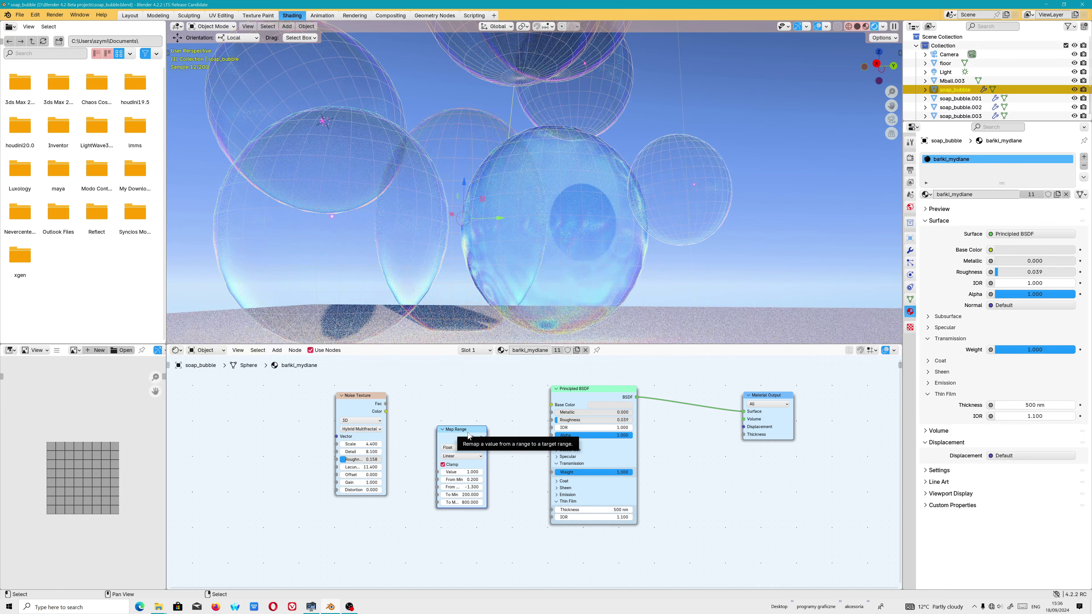
key(x)
click(278, 351)
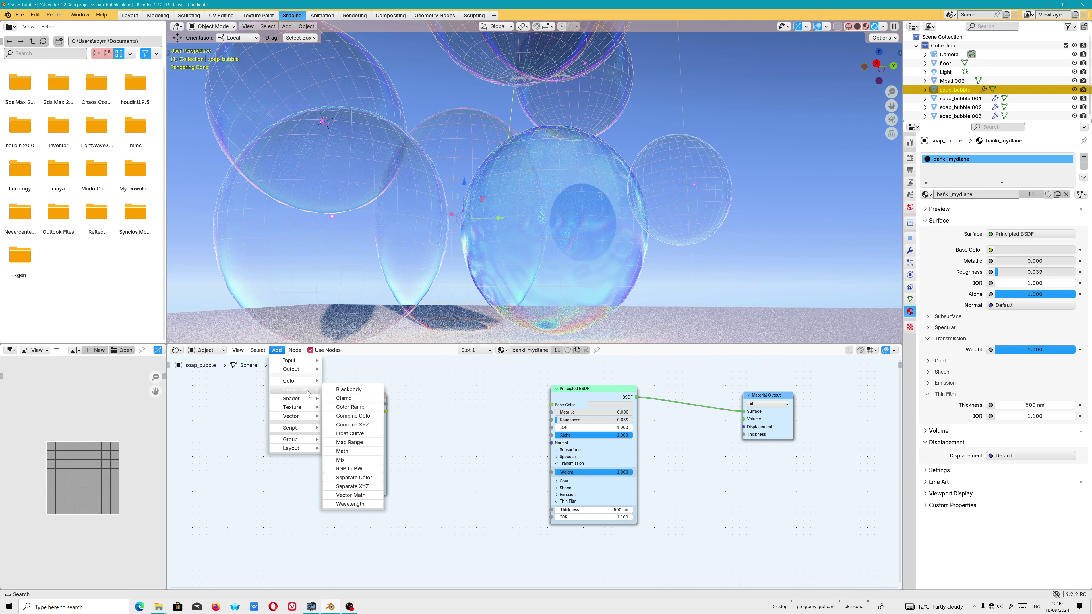
mouse_move(294, 390)
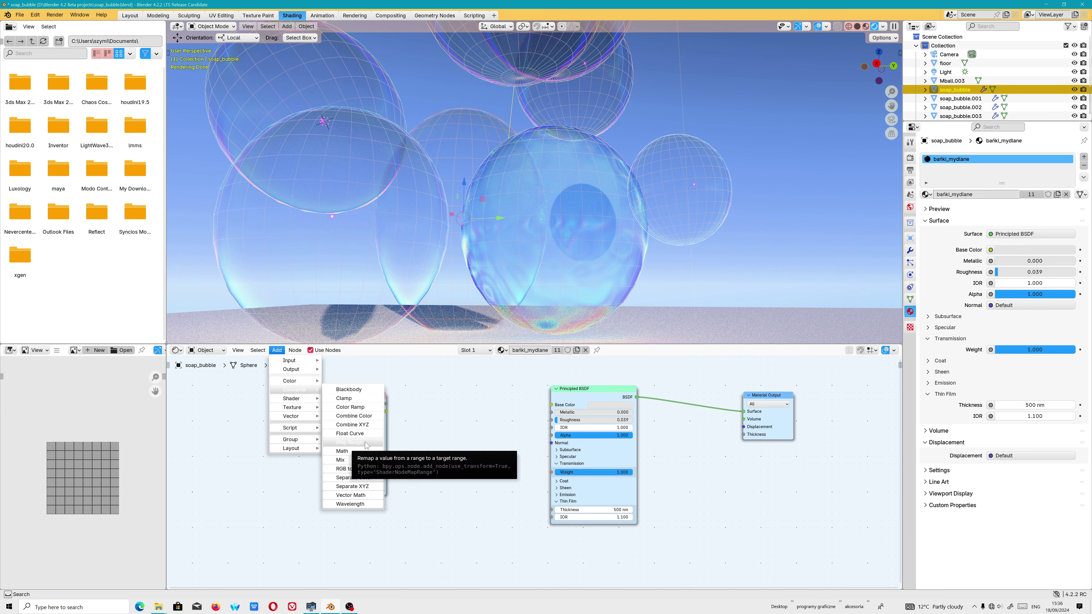
Add a Map Range node linking noise Fac to Value and Result to film Thickness.
click(367, 446)
click(455, 448)
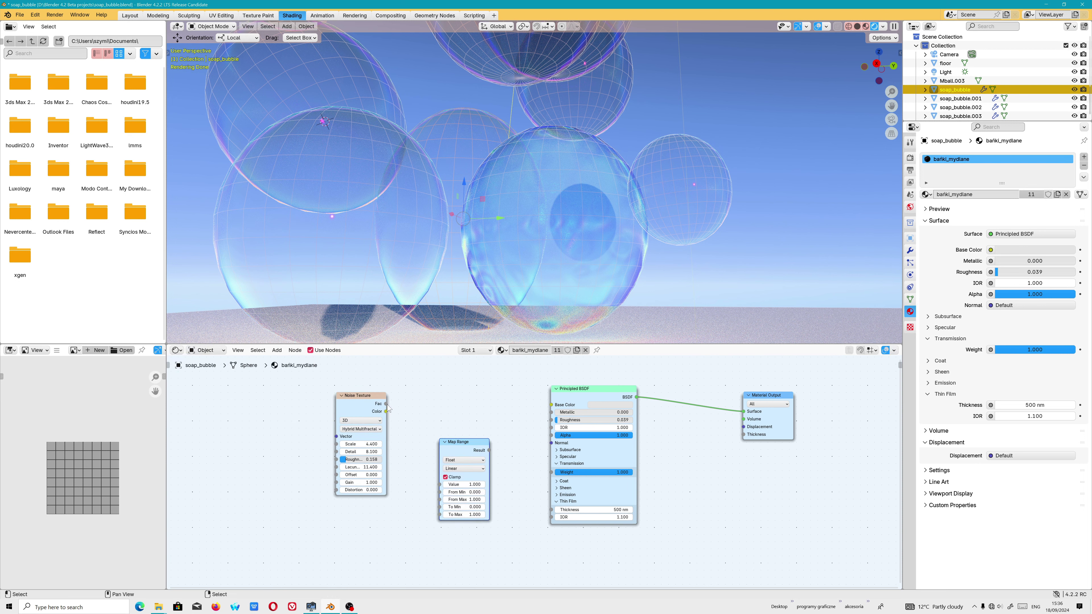
drag(385, 404, 435, 484)
drag(489, 450, 520, 468)
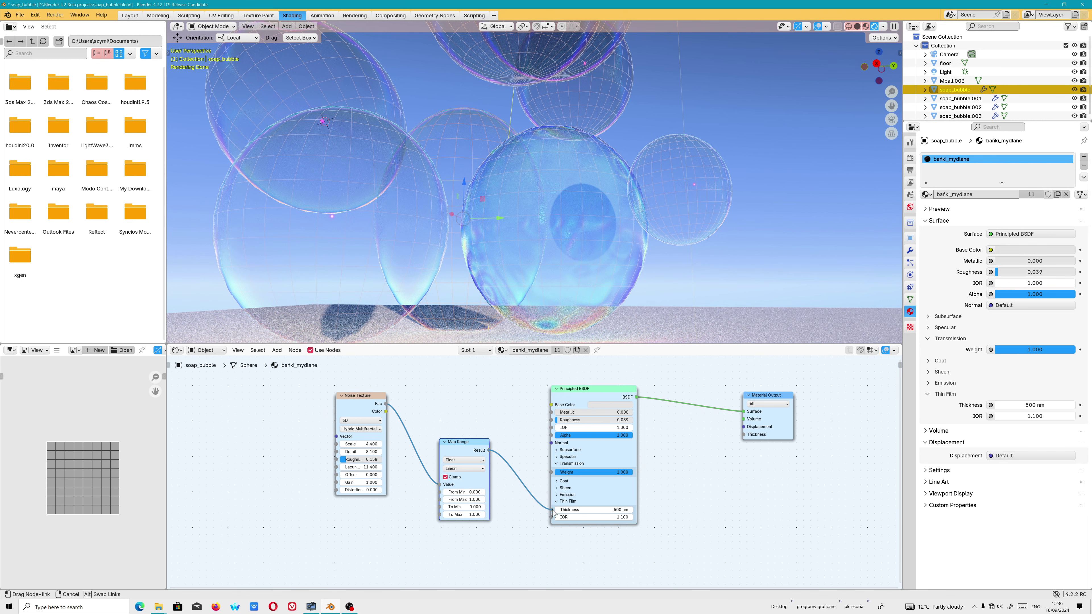
drag(554, 511, 552, 510)
Remap the Map Range output to To Min 200 and To Max 800.
click(476, 492)
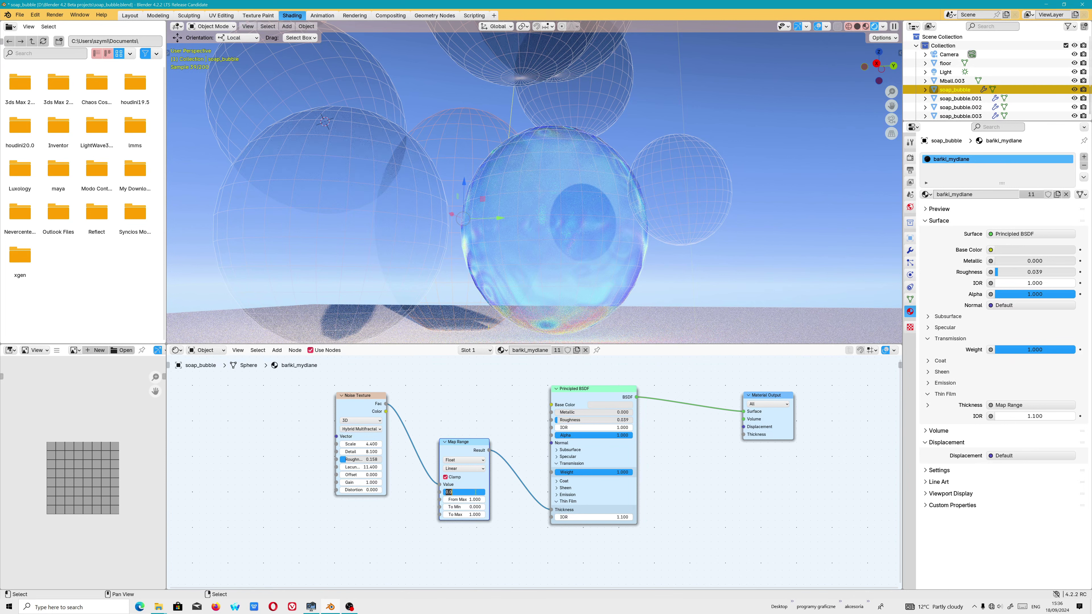
click(472, 507)
text(0)
key(Return)
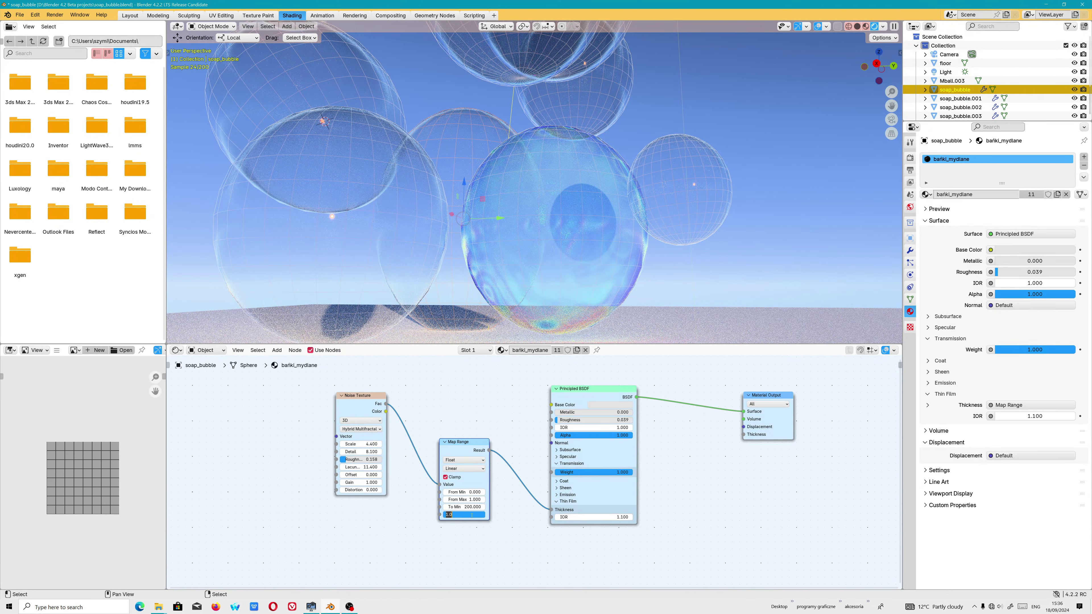
text(0)
key(Return)
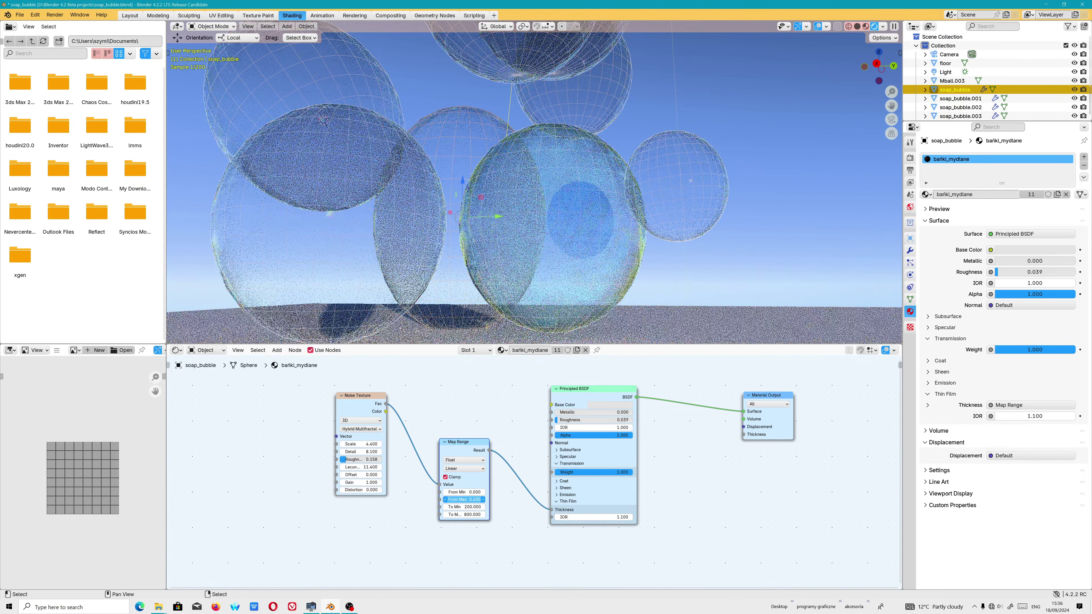
Set Map Range From Max to 0.300 and thin-film IOR to 1.200.
drag(464, 499, 472, 488)
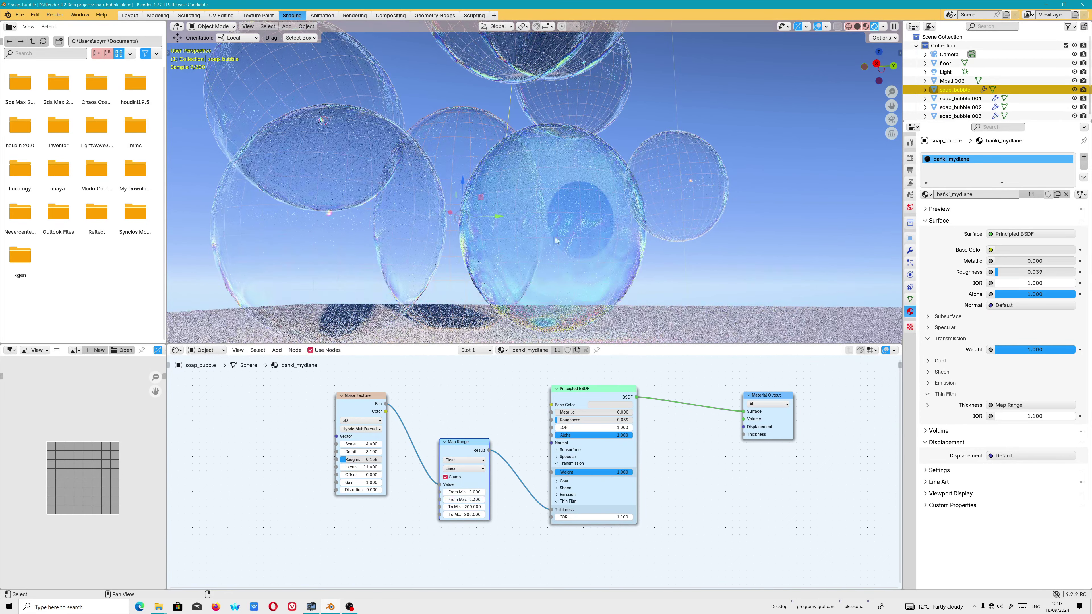
mouse_move(548, 278)
middle_down()
mouse_move(618, 284)
mouse_move(619, 296)
middle_up()
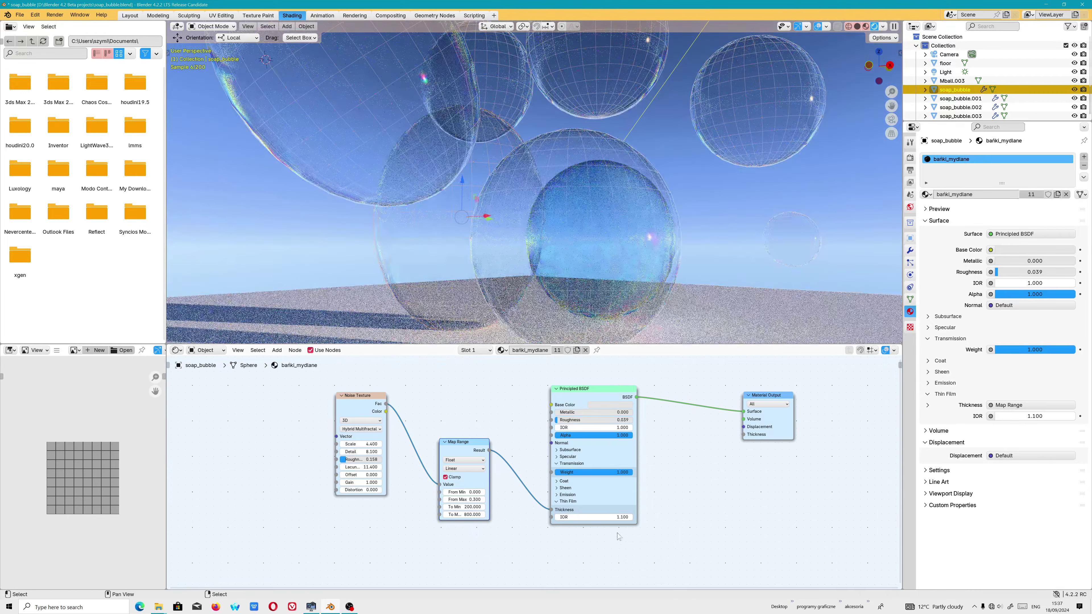
click(629, 517)
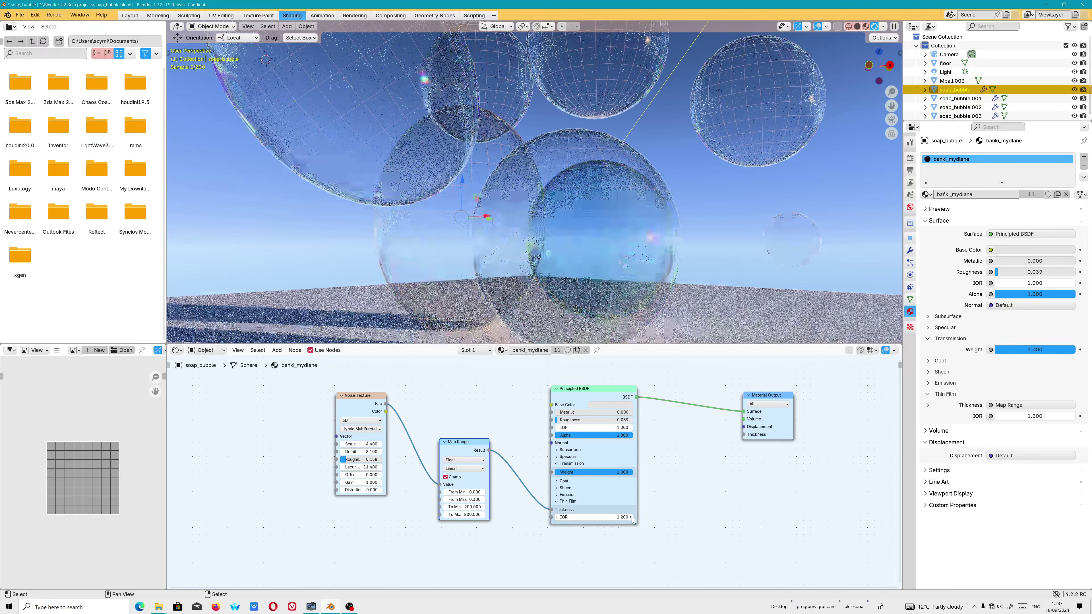
mouse_move(478, 293)
middle_down()
mouse_move(696, 234)
mouse_move(623, 258)
middle_up()
drag(469, 506, 471, 500)
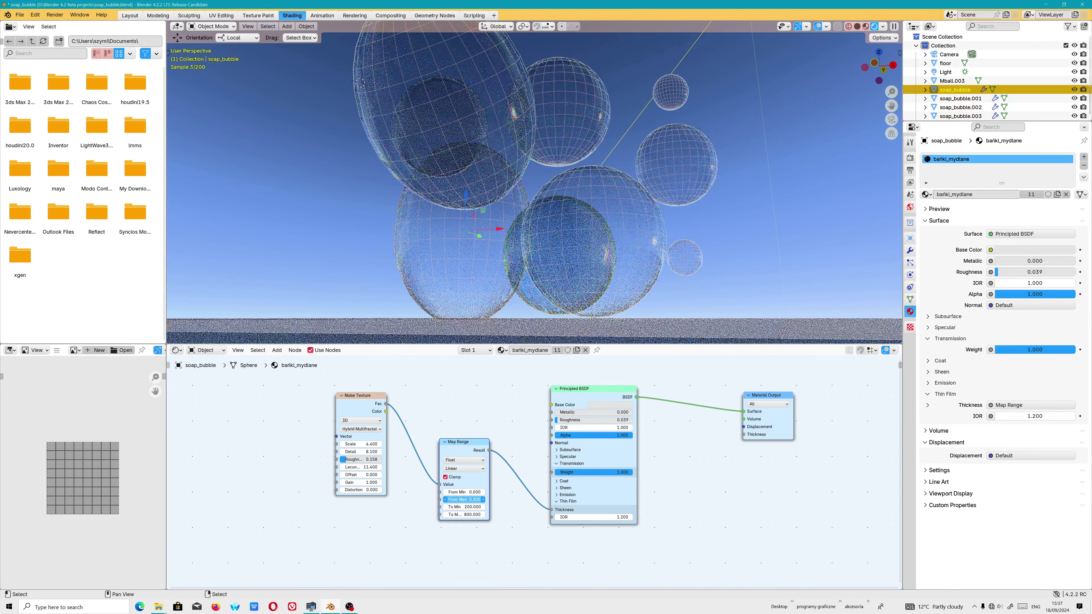
Drag the bańki_mydlane material onto another bubble, giving it 12 users.
middle_drag(480, 179, 520, 212)
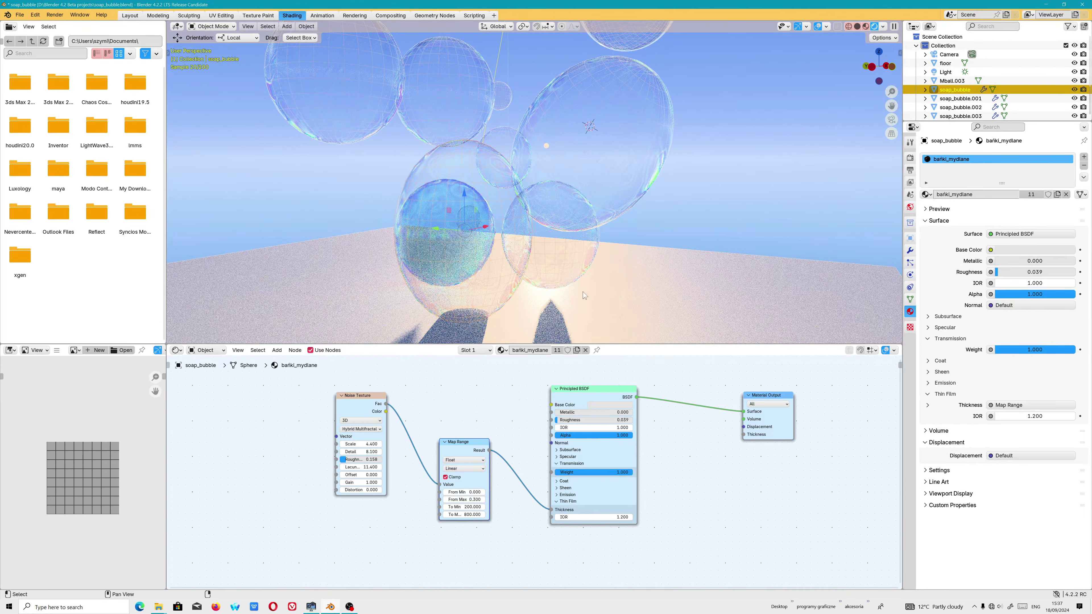
middle_drag(668, 268, 719, 204)
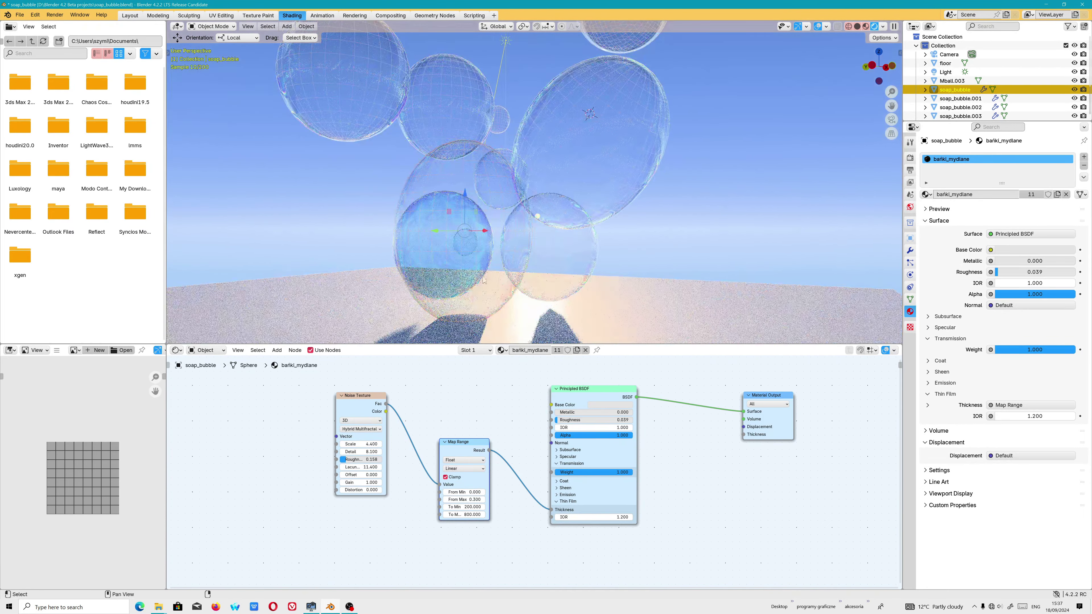
mouse_move(484, 281)
middle_down()
mouse_move(366, 233)
mouse_move(400, 232)
middle_up()
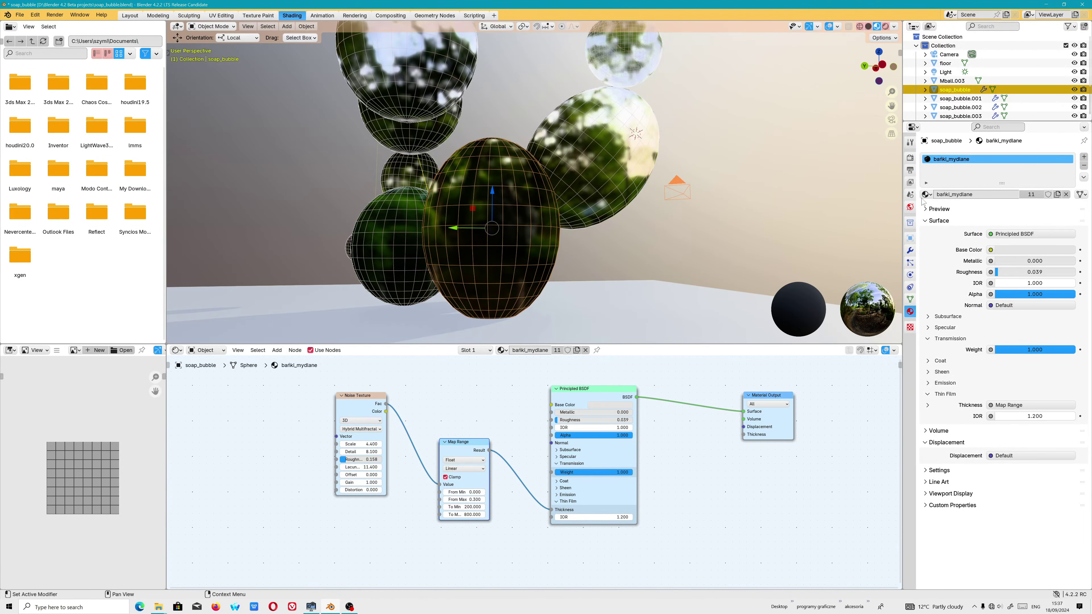
drag(926, 194, 390, 211)
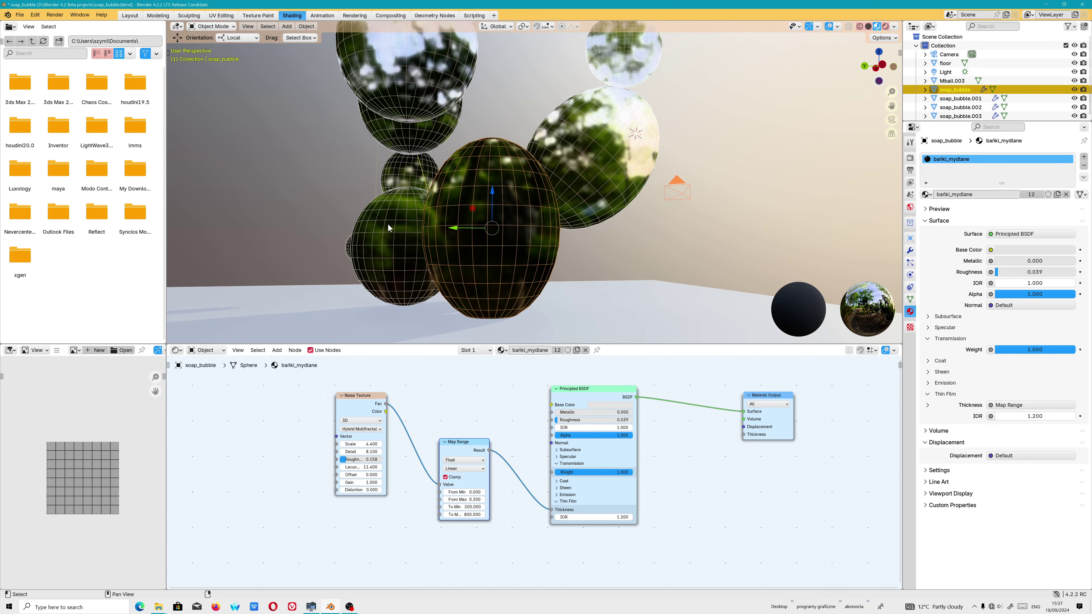
click(885, 26)
middle_drag(504, 161, 608, 190)
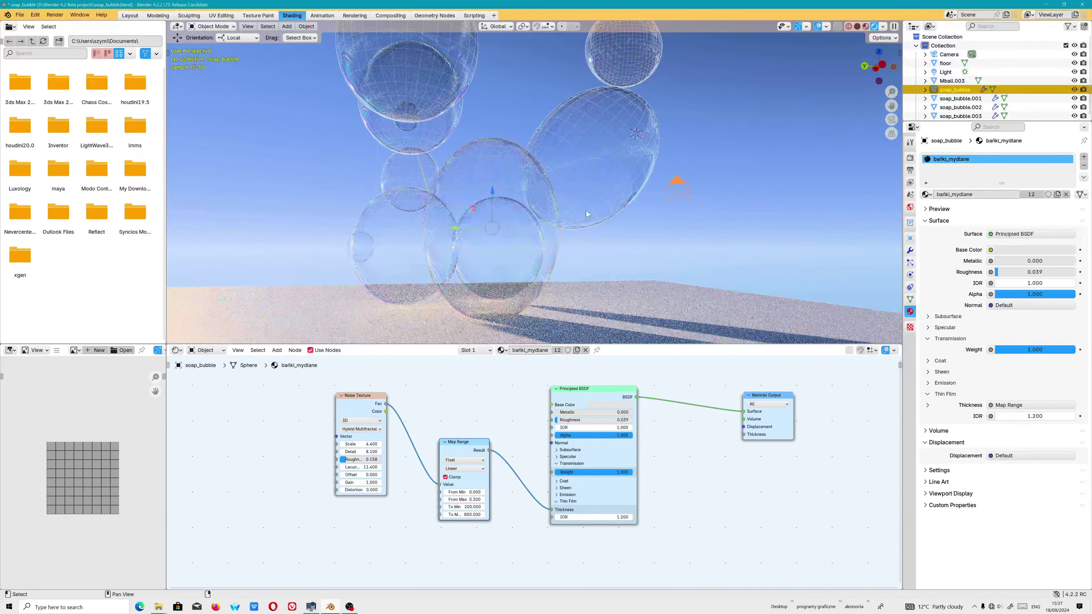
Select soap_bubble.003 and raise the thin-film IOR to 1.300.
click(608, 190)
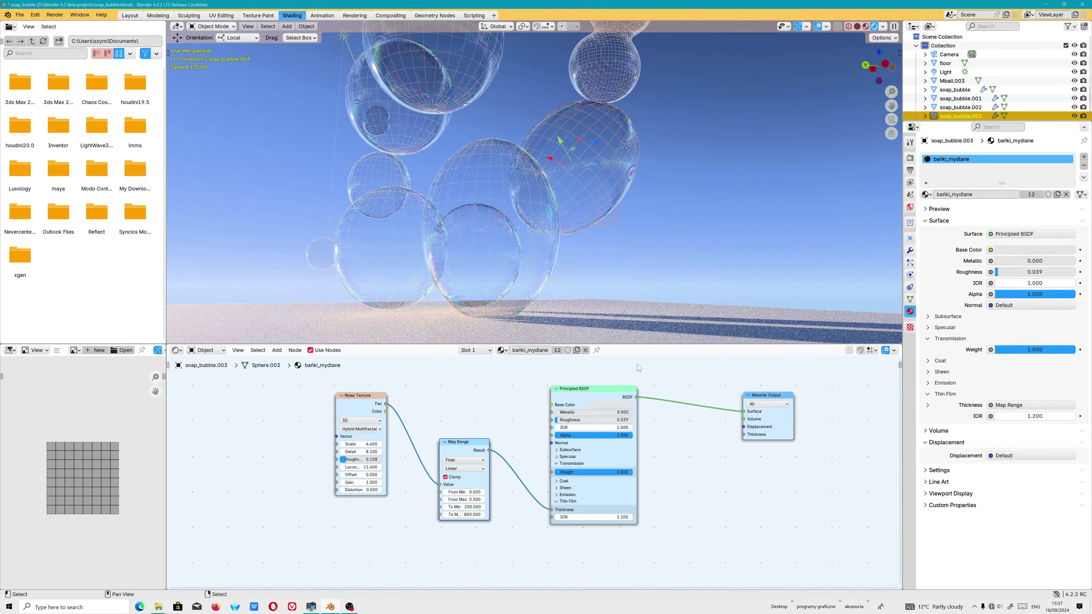
click(630, 517)
middle_drag(361, 264, 377, 270)
scroll(377, 269, up, 2)
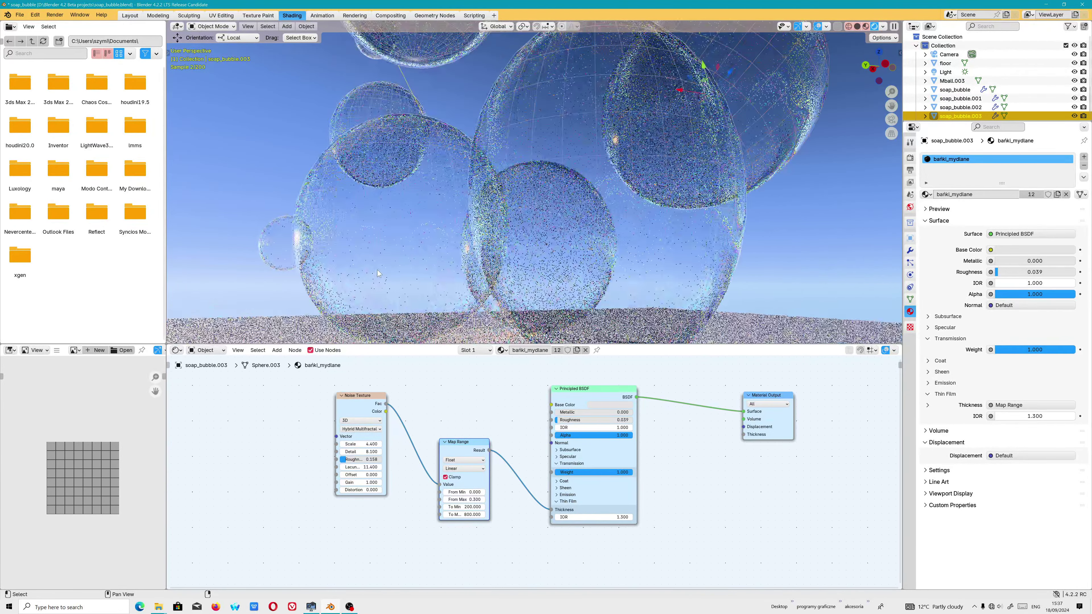
scroll(377, 269, up, 2)
scroll(377, 270, up, 1)
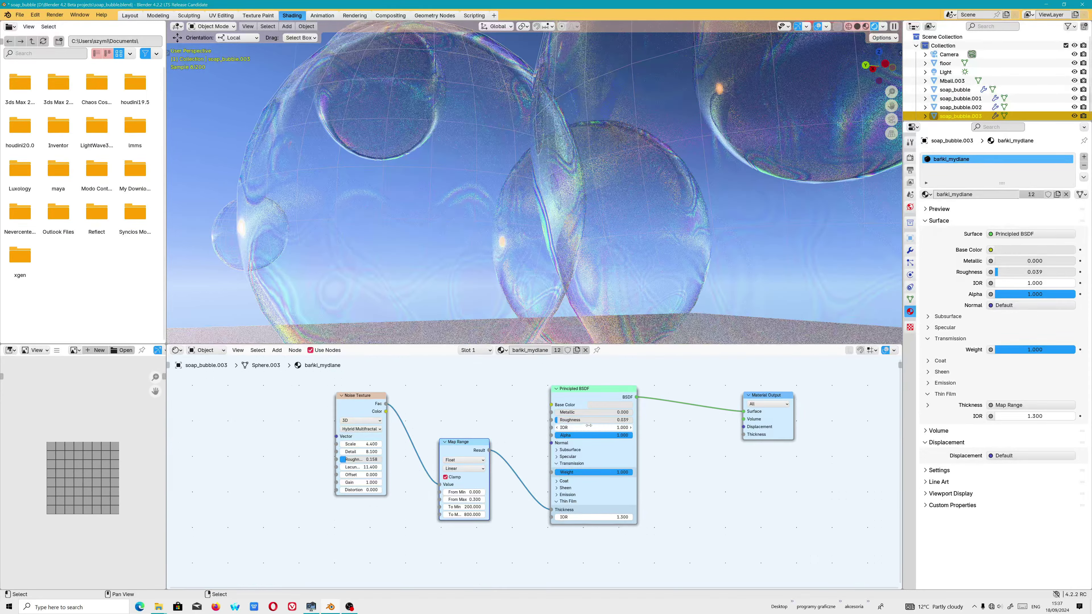
Make the bubble surface fully smooth with Principled Roughness 0.000.
drag(602, 420, 589, 420)
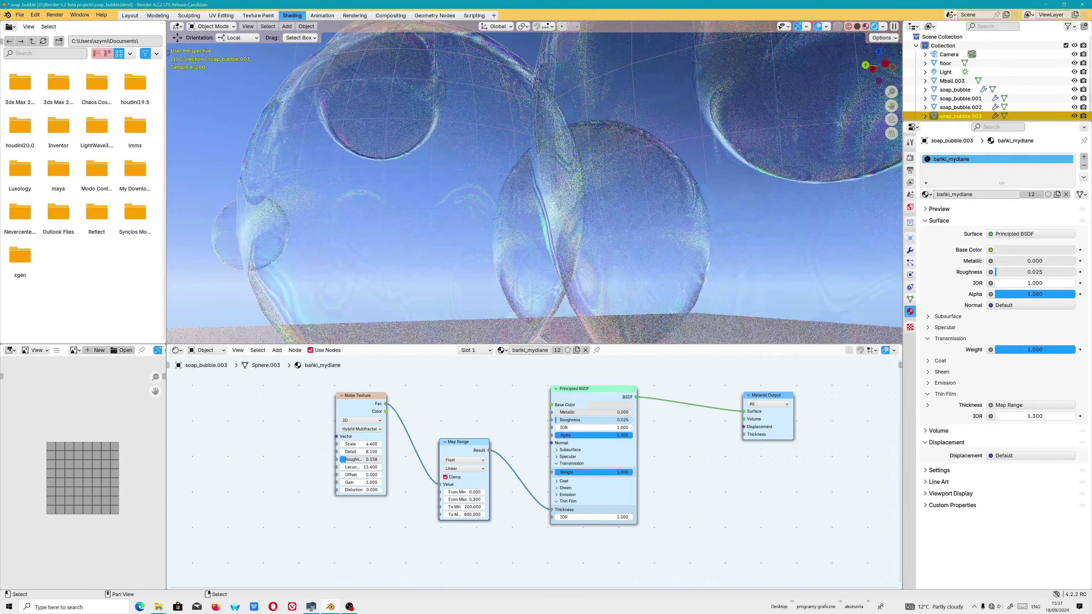
scroll(544, 208, down, 3)
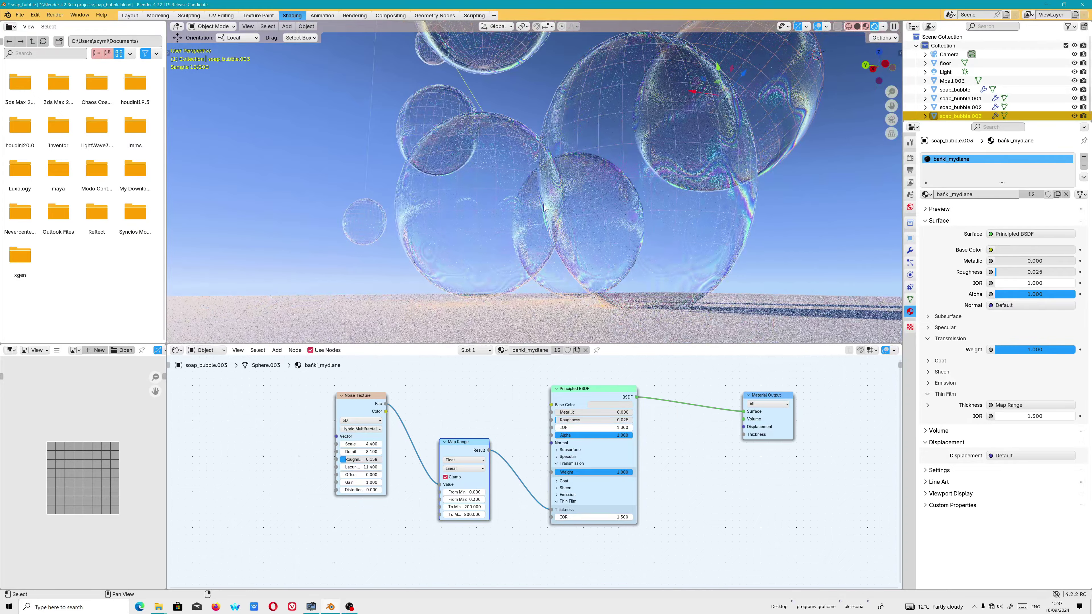
scroll(544, 208, up, 2)
mouse_move(543, 207)
middle_down()
mouse_move(565, 227)
mouse_move(554, 235)
middle_up()
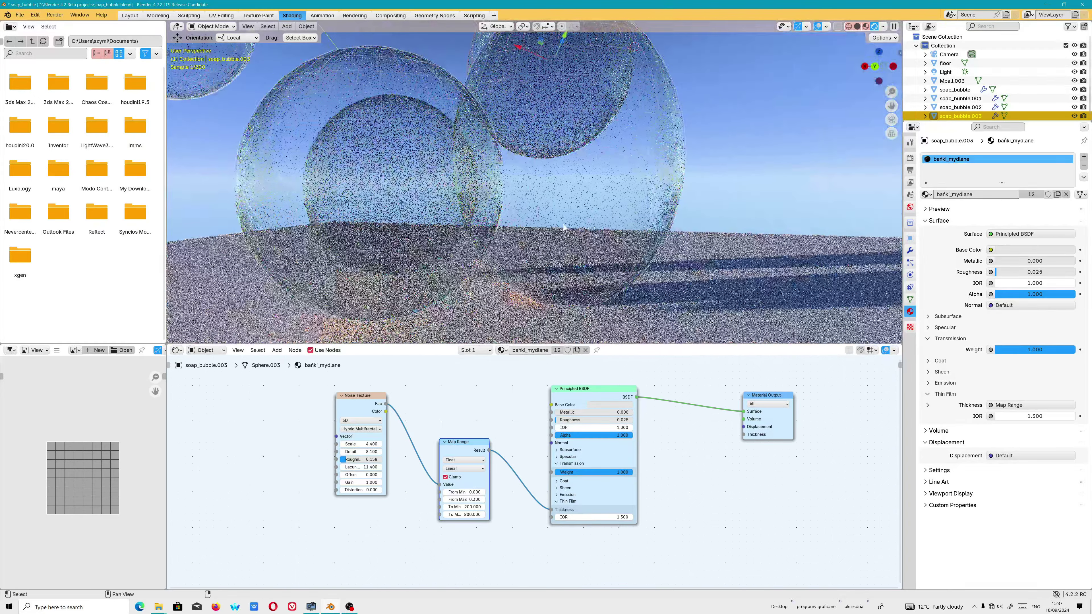
drag(558, 424, 533, 423)
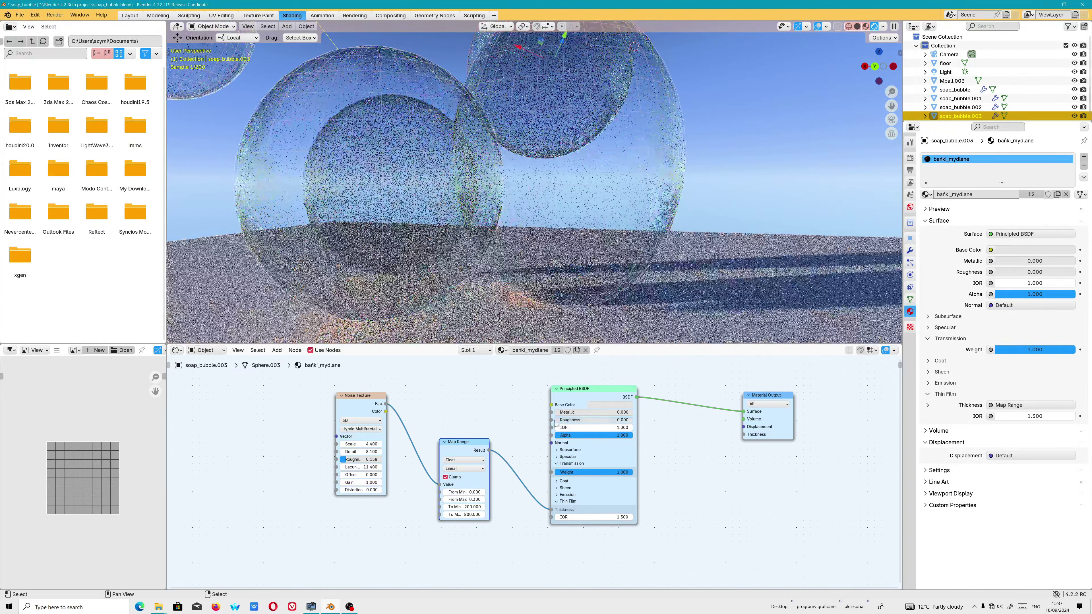
shift+middle_drag(449, 267, 535, 301)
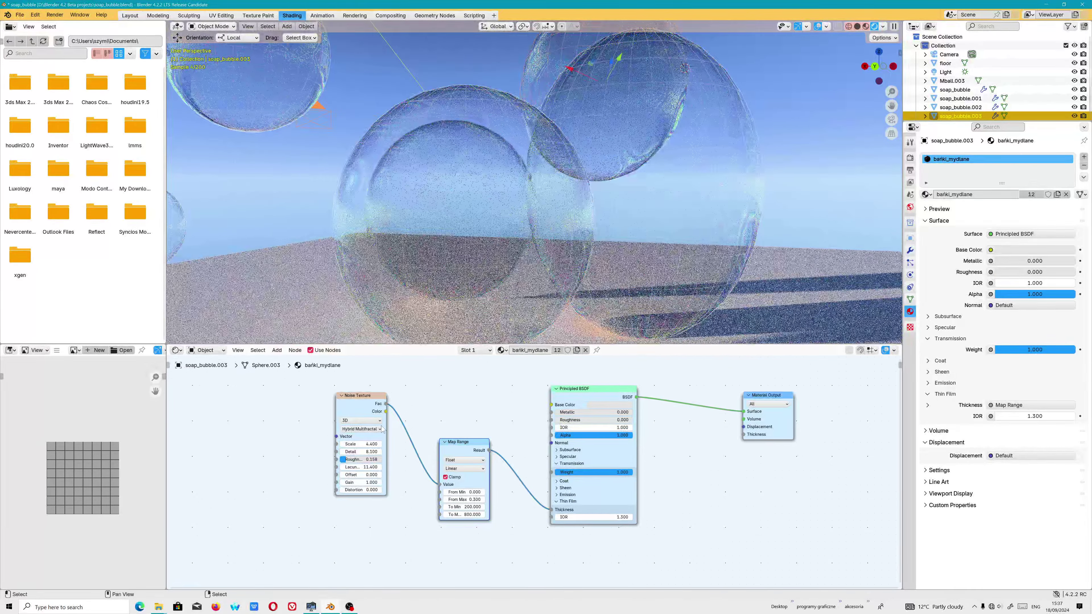
Increase the noise Scale, raise thin-film IOR to 1.400 and show Material Preview.
mouse_move(362, 443)
mouse_down()
mouse_move(387, 444)
mouse_move(340, 451)
mouse_move(380, 452)
mouse_up()
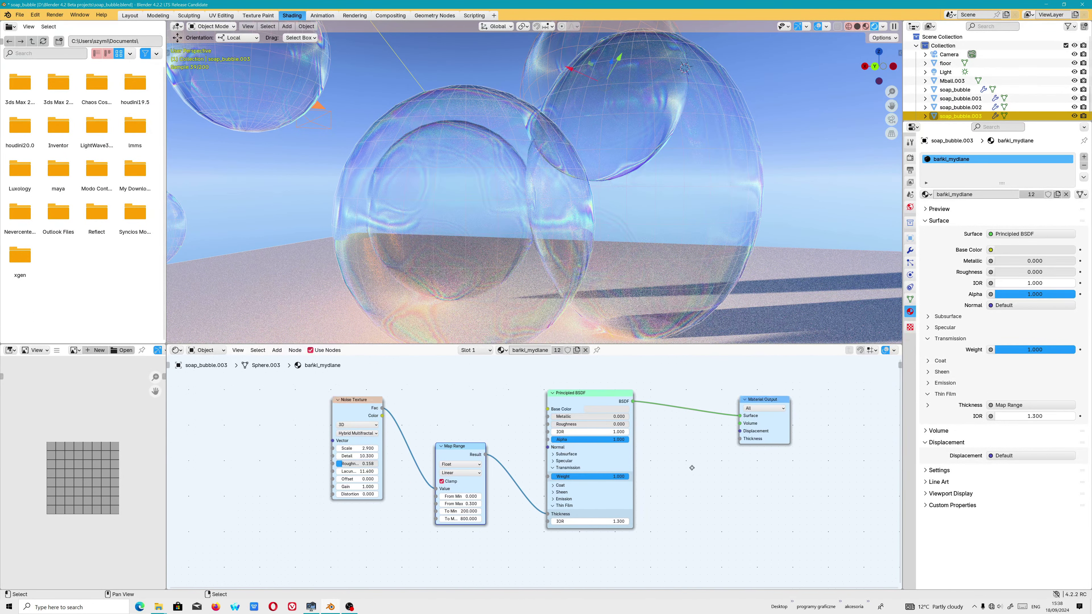
middle_drag(683, 463, 645, 492)
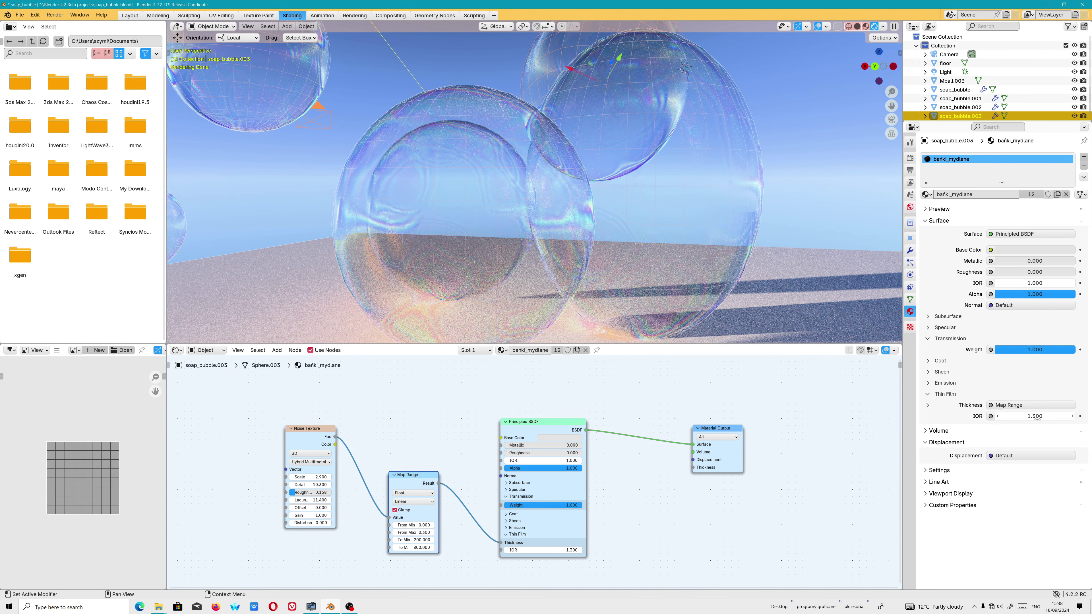
click(1071, 416)
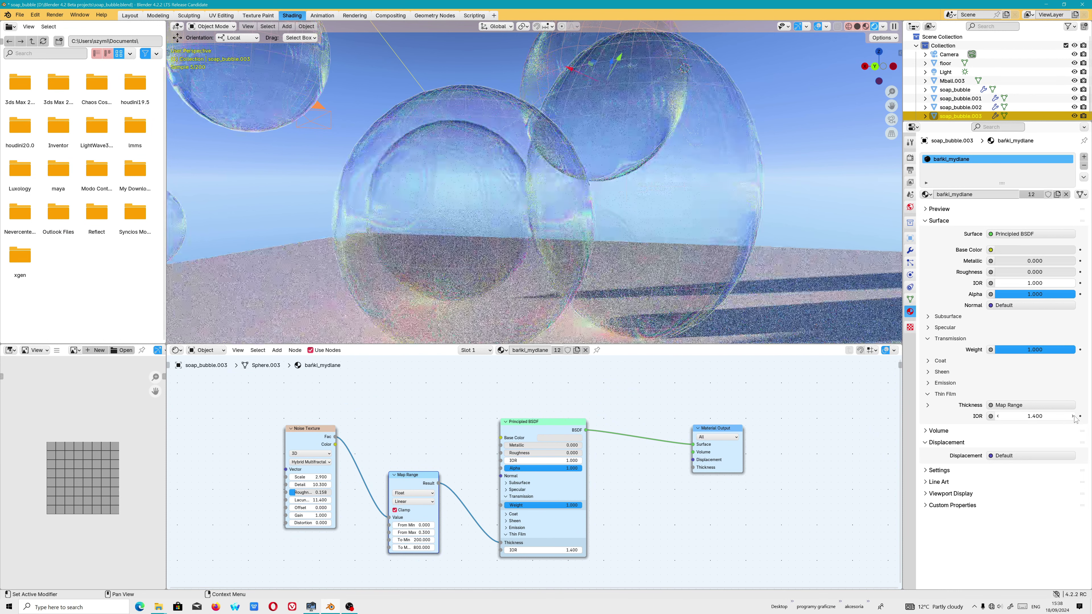
scroll(672, 254, down, 3)
scroll(664, 248, down, 3)
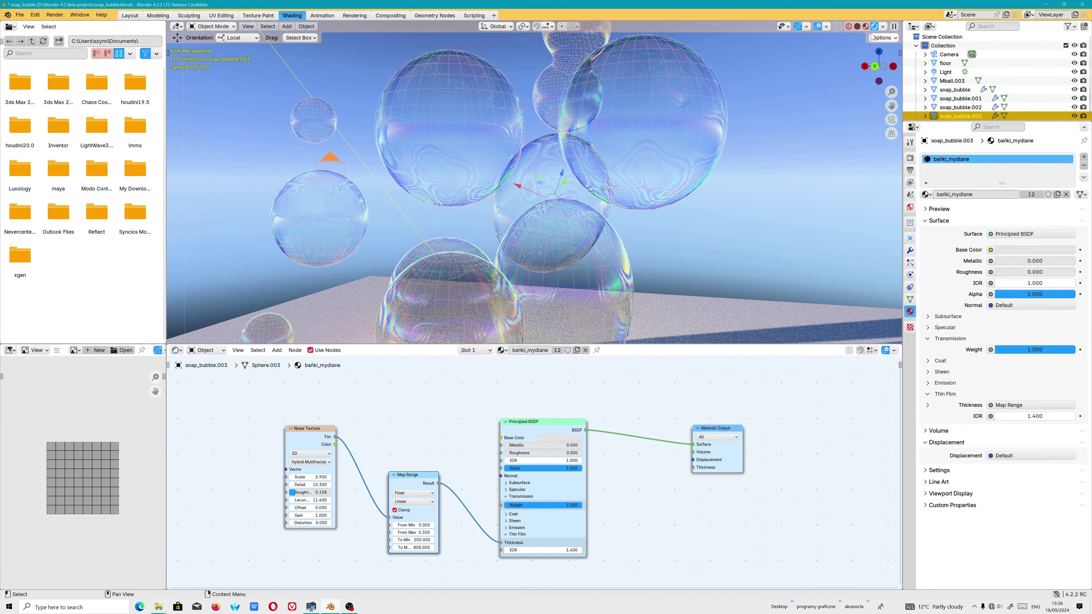
click(866, 26)
middle_drag(638, 105, 681, 209)
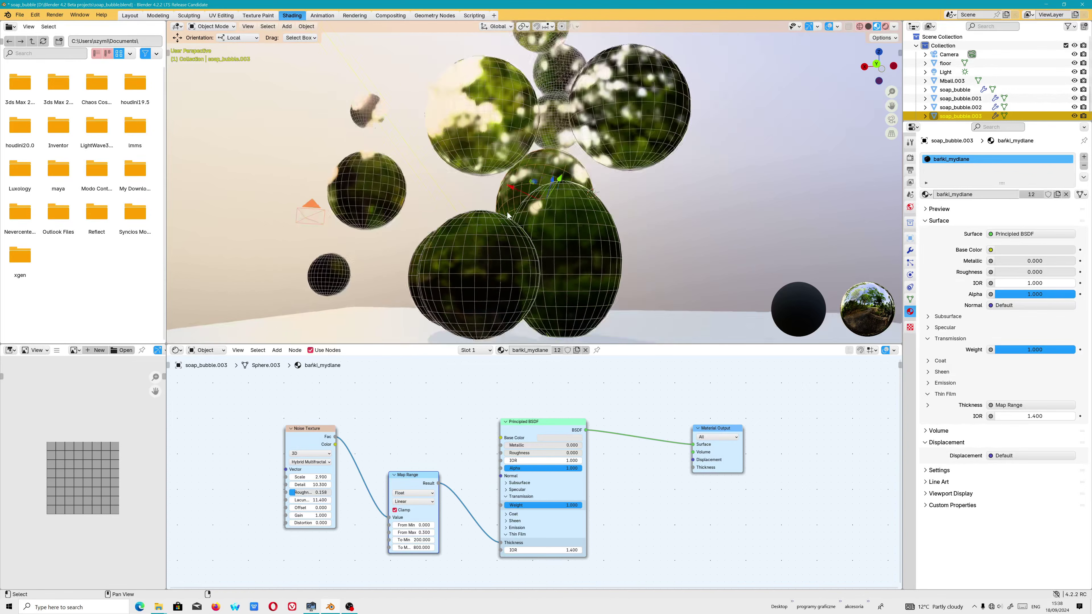
click(20, 14)
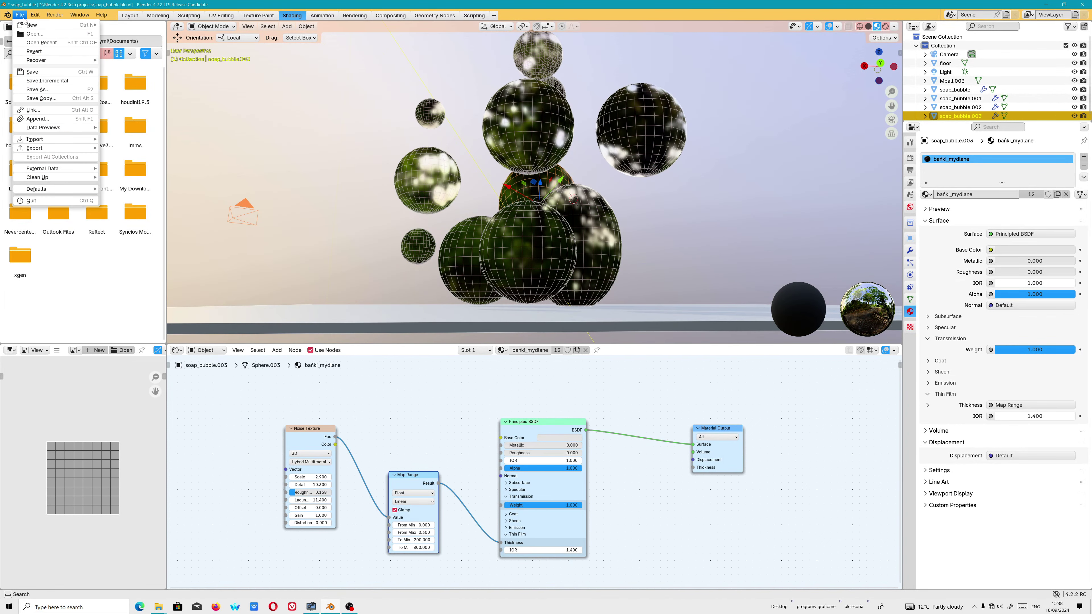
Save soap_bubble.blend, orbit around the bubble cluster, and render the current frame.
click(47, 73)
middle_drag(343, 107, 258, 112)
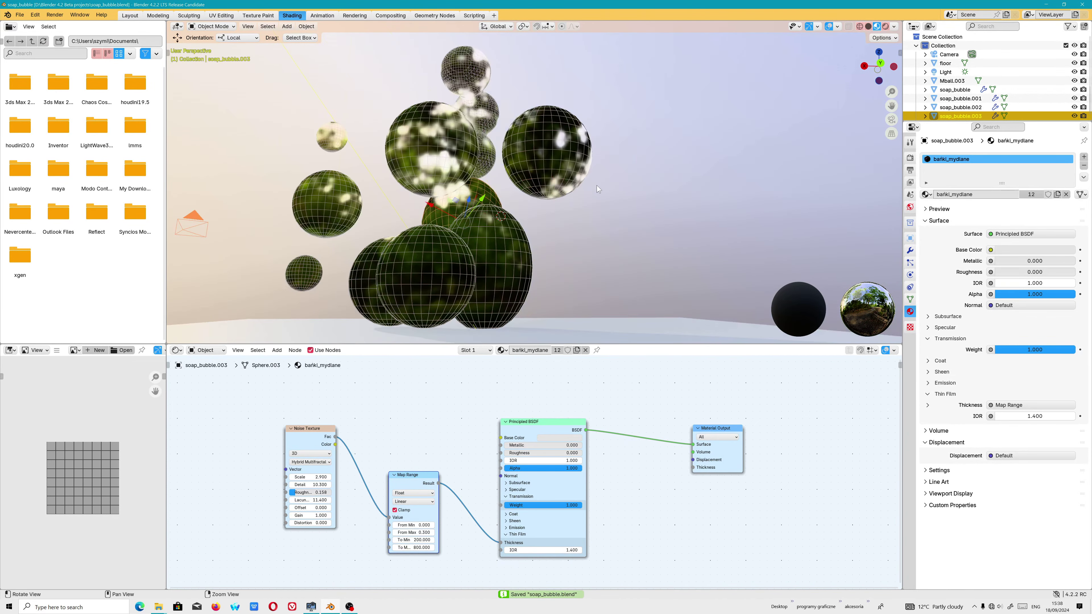
click(54, 14)
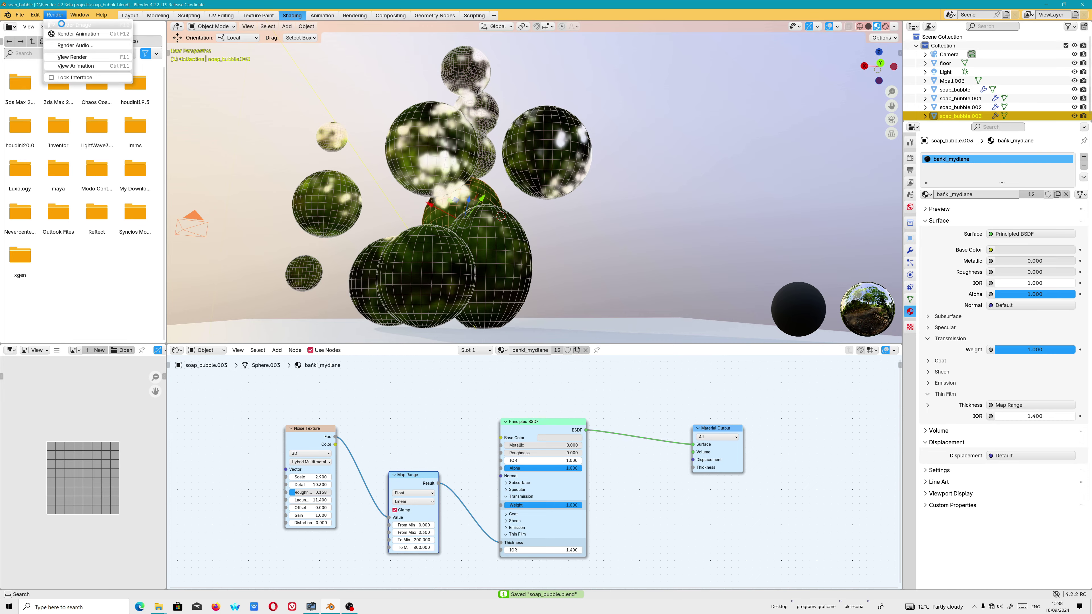
click(61, 25)
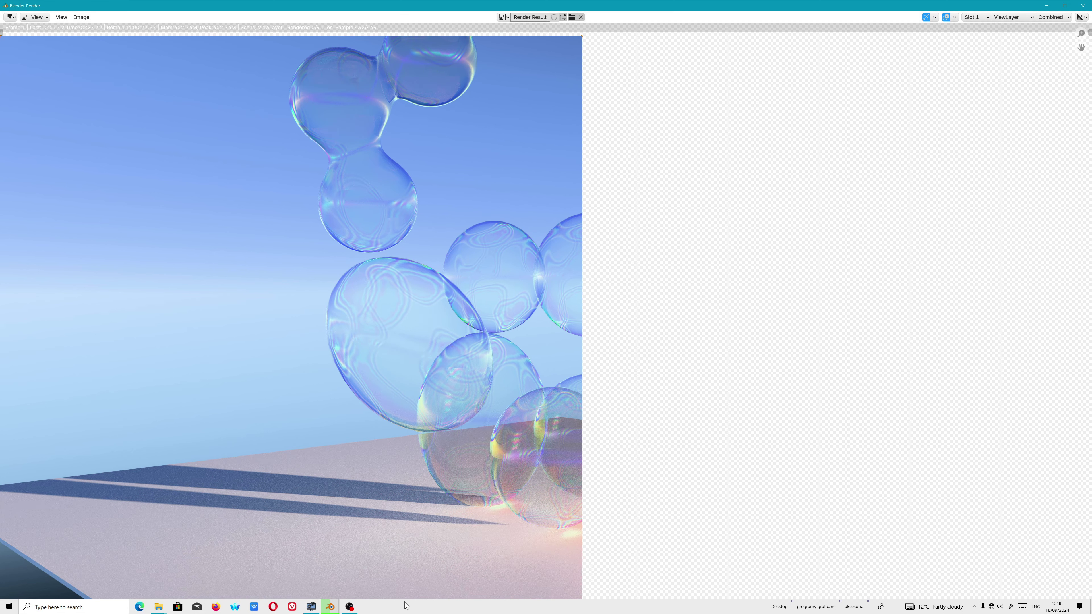
Hide OBS, wait for all 444 samples and denoising, then zoom out on the render.
click(356, 606)
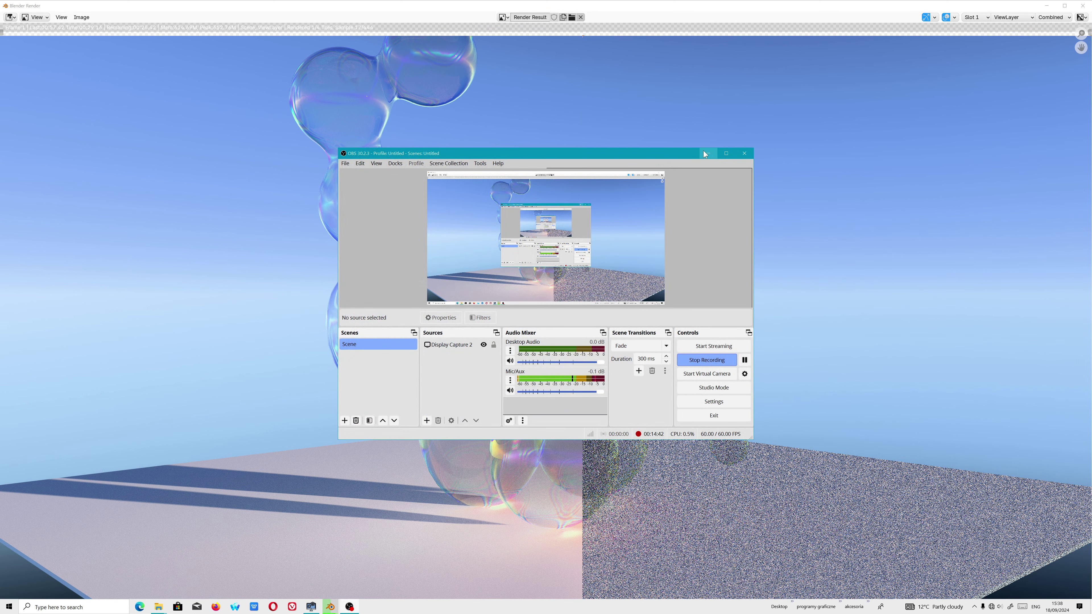
click(705, 154)
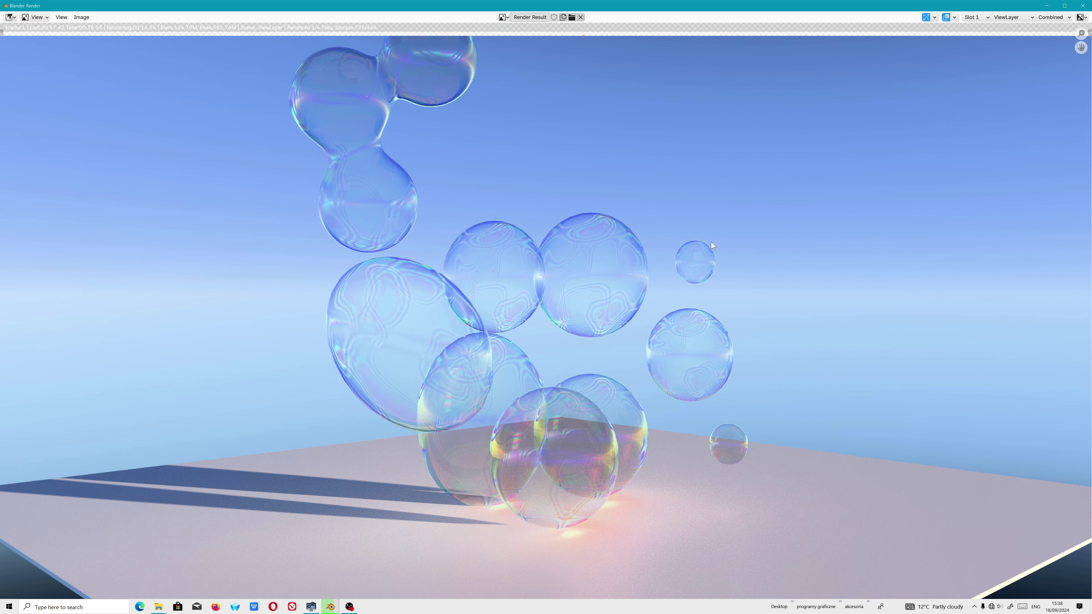
scroll(646, 248, down, 1)
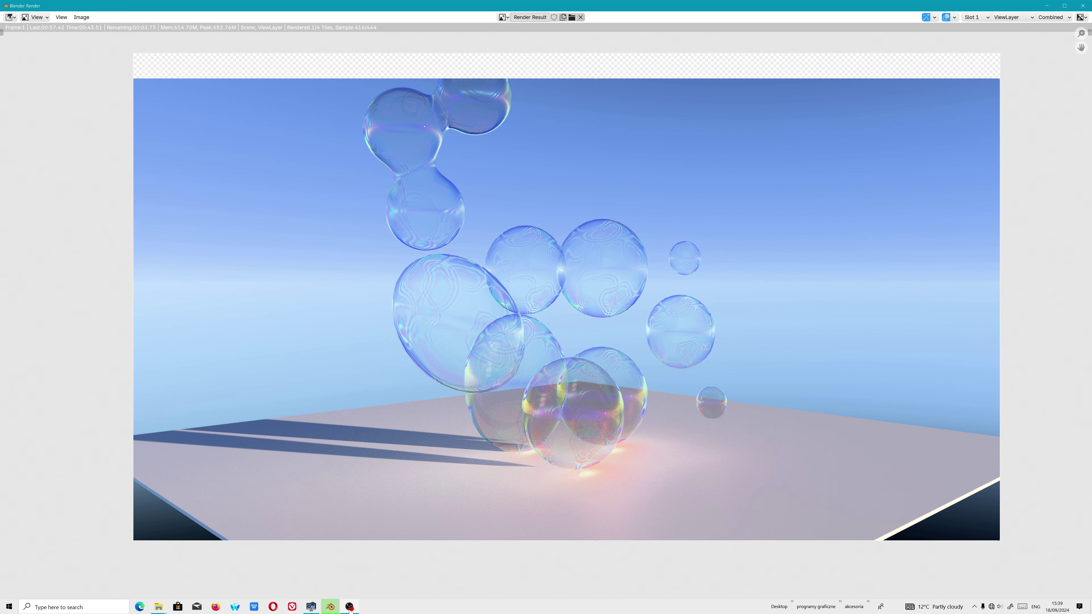
key(alt+Tab)
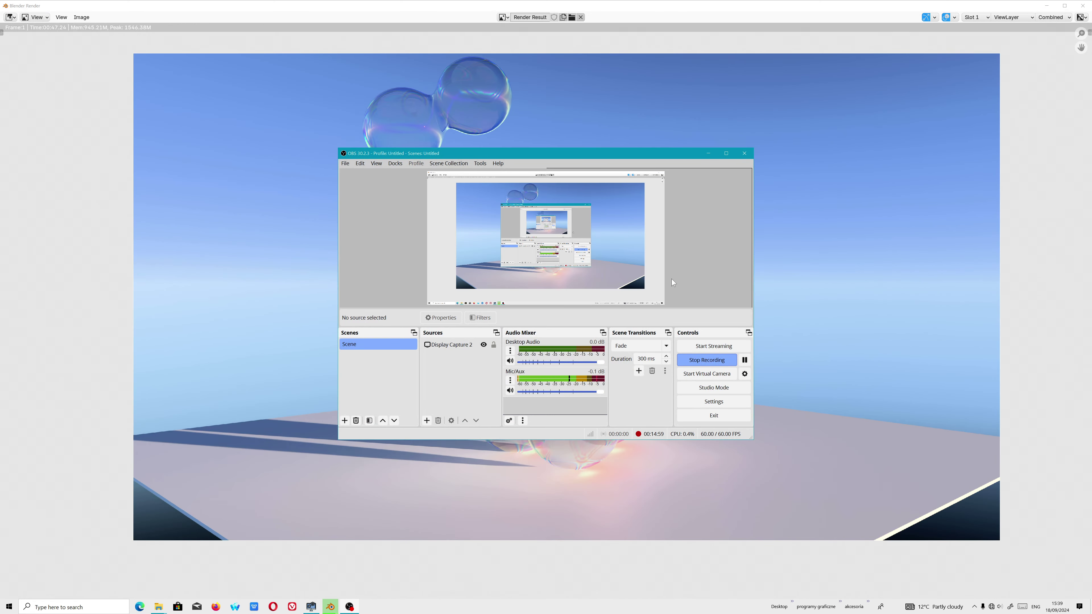
click(639, 112)
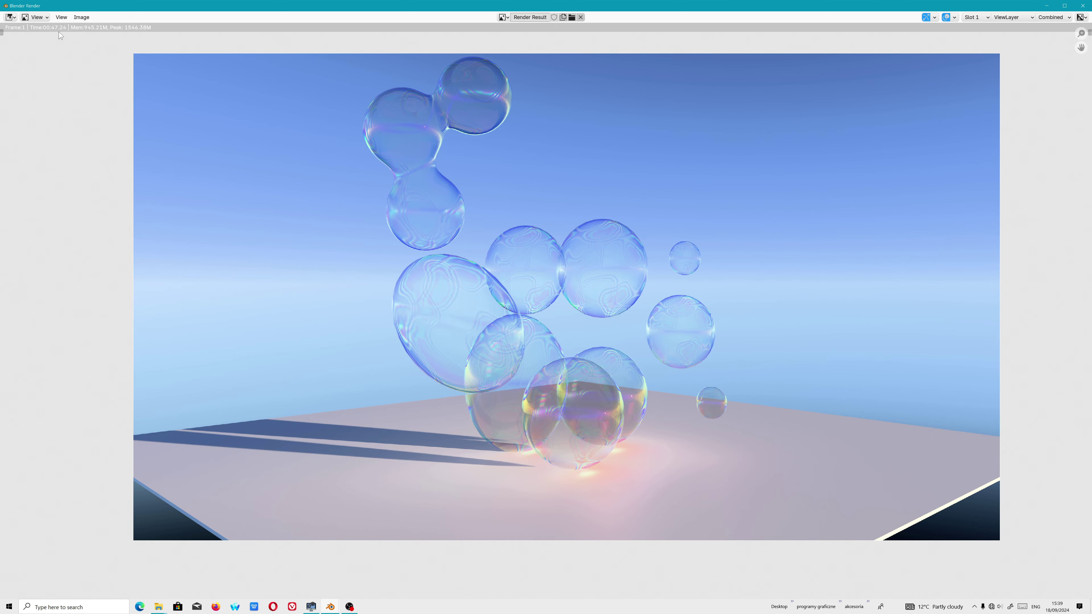
Review System Informer's GPU and per-core CPU usage graphs, then close them.
click(311, 606)
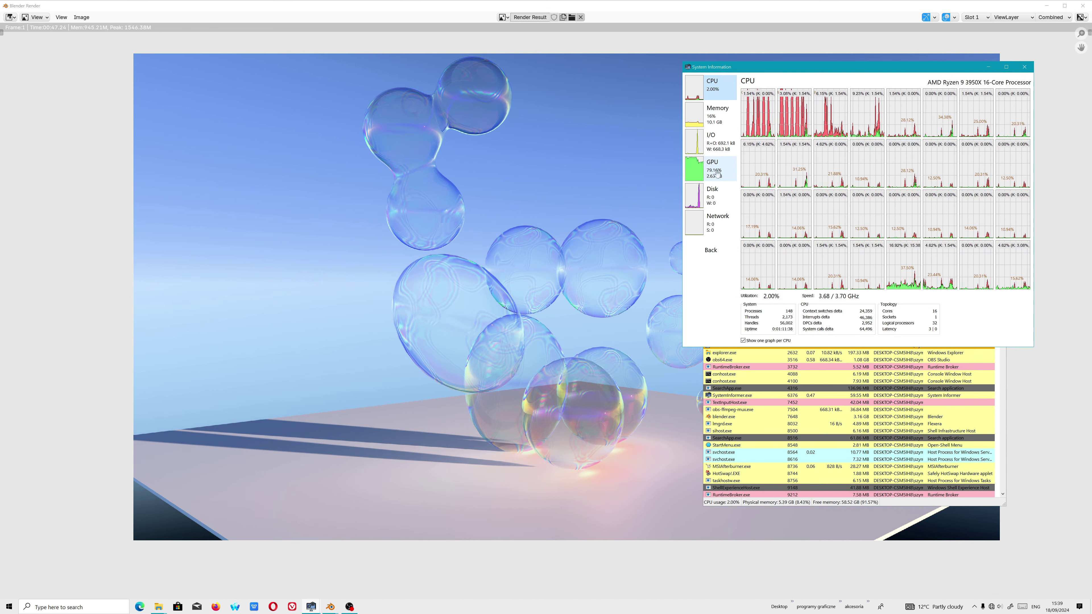
click(714, 167)
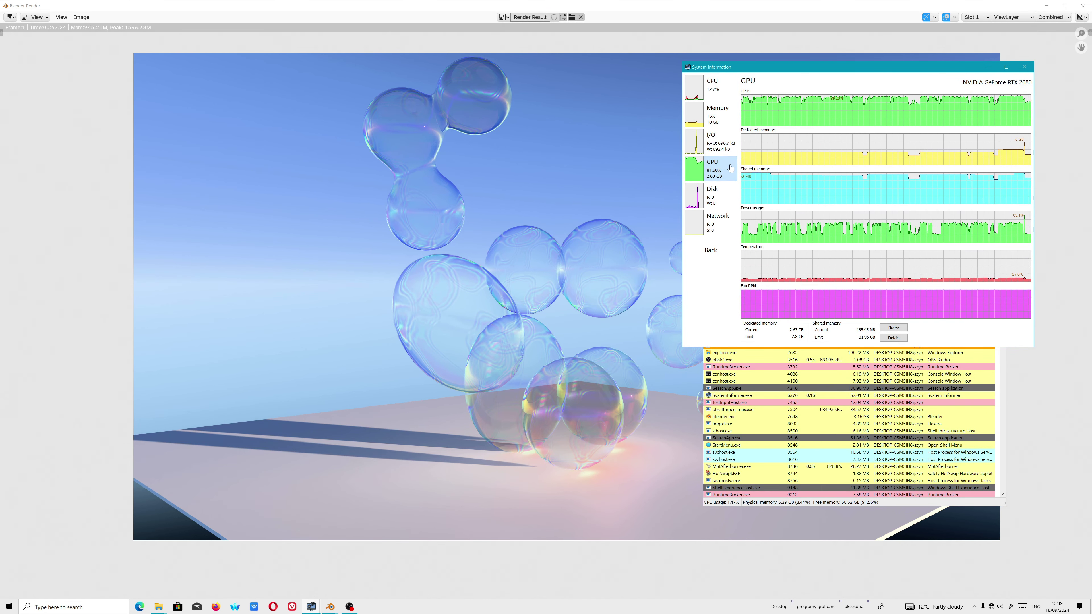
click(701, 85)
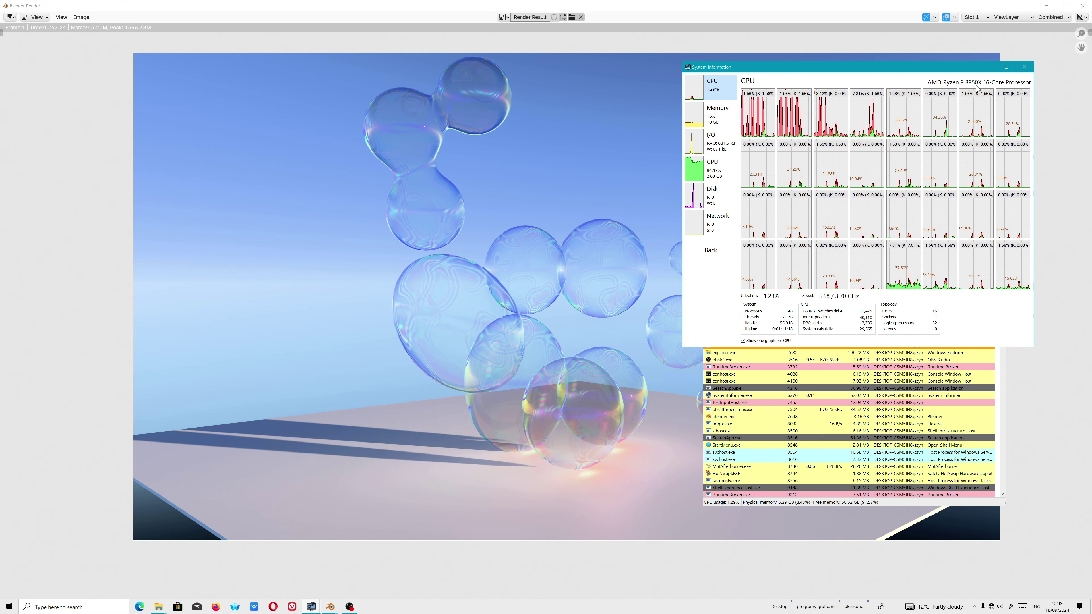
click(988, 67)
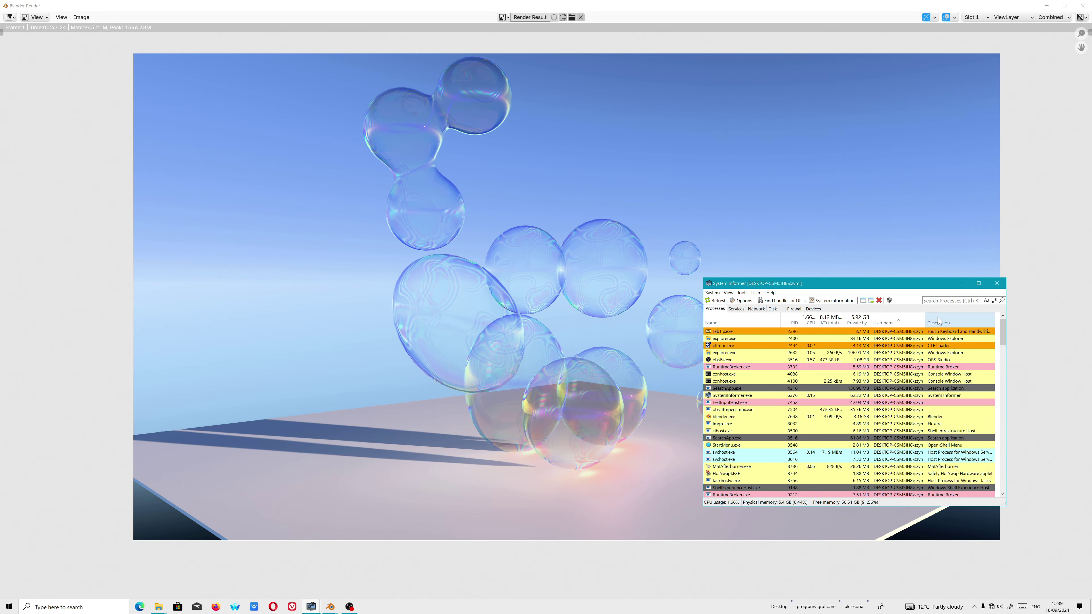
Minimize System Informer, zoom in and out on the bubble render, then bring up OBS.
click(961, 284)
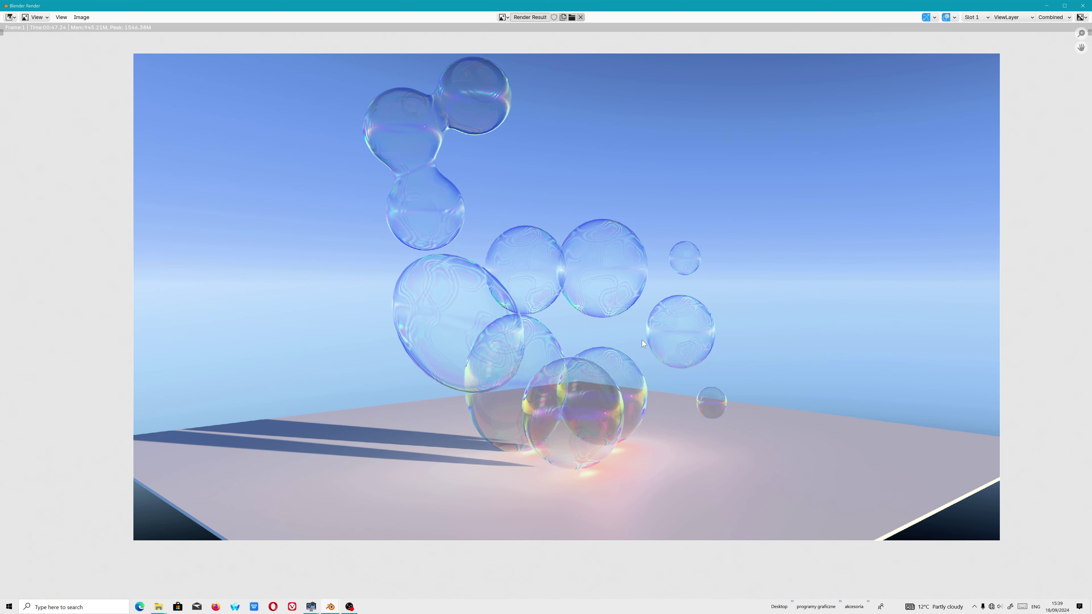
scroll(642, 343, up, 2)
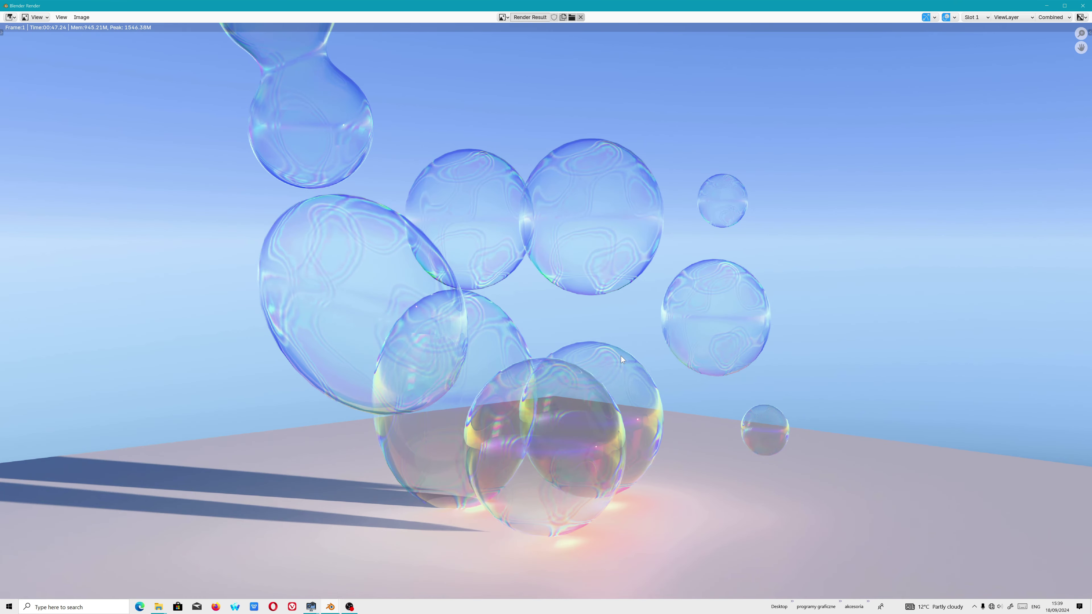
scroll(621, 360, down, 2)
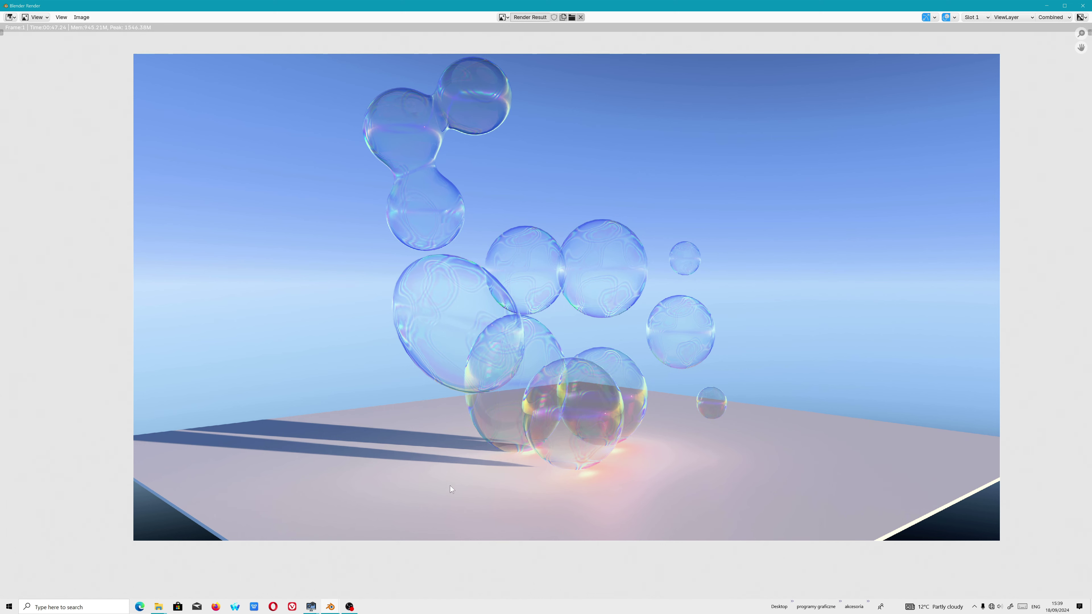
scroll(627, 433, up, 3)
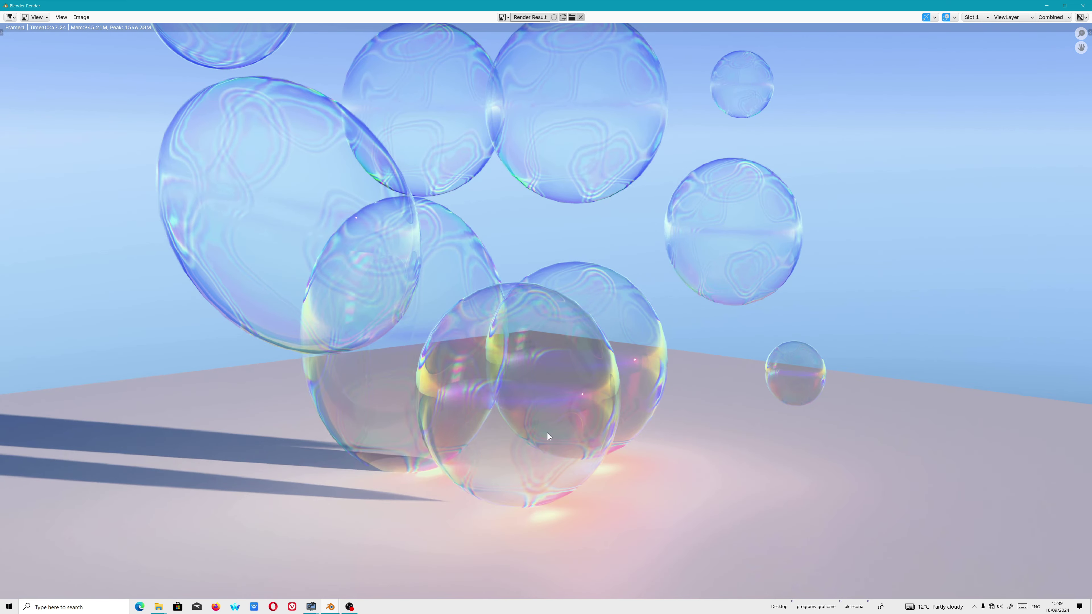
scroll(547, 432, down, 2)
click(349, 607)
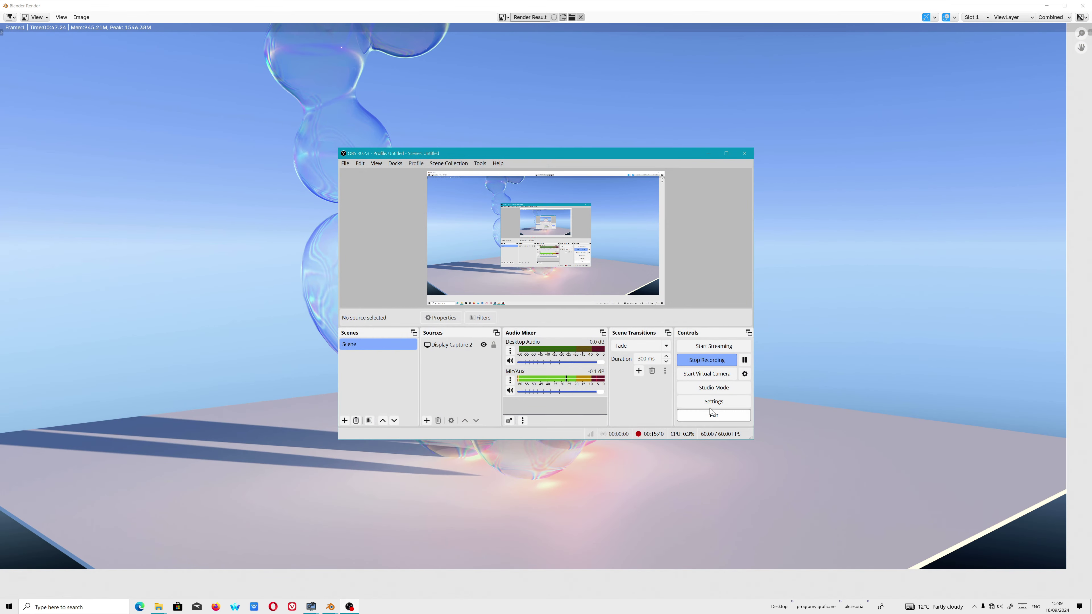